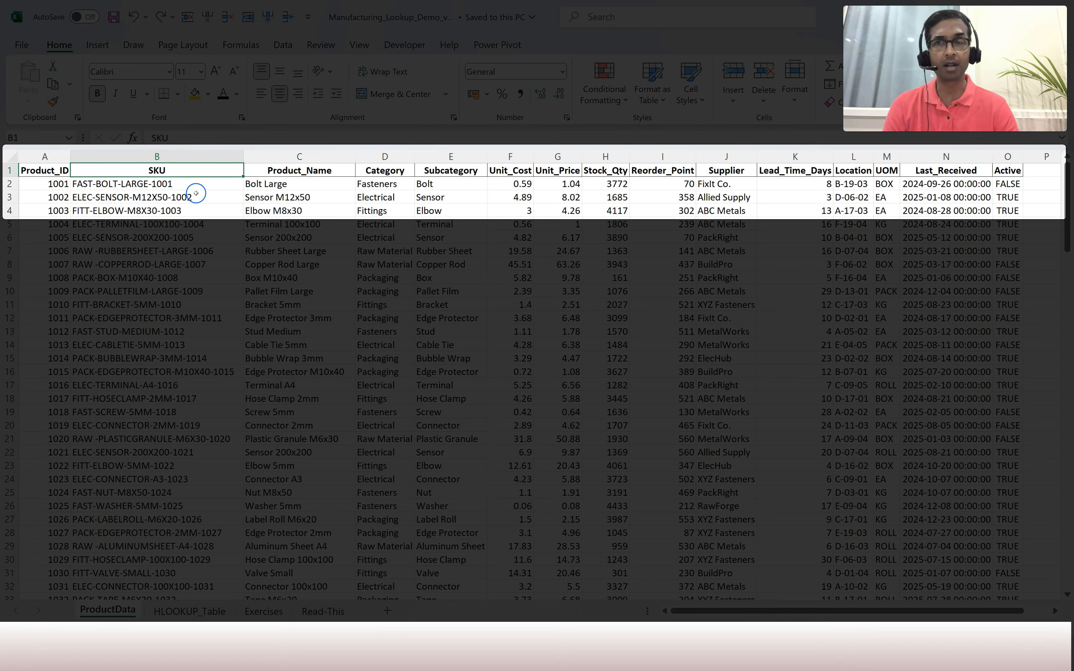
Review the ProductData column headings Product_Name through Reorder_Point.
left_click(307, 170)
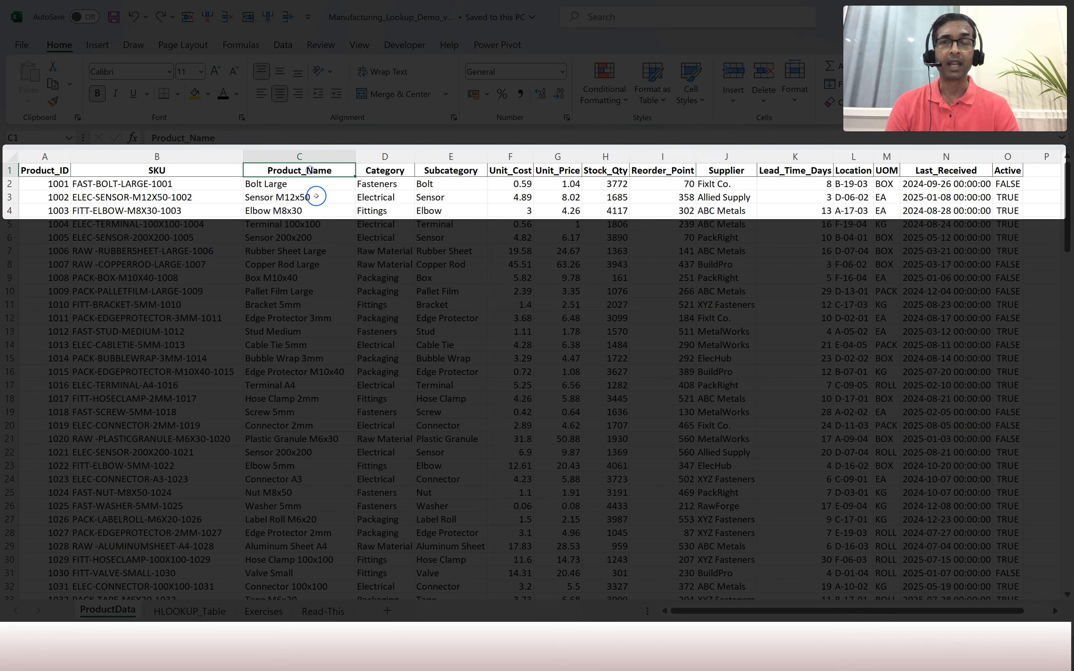
left_click(389, 174)
left_click(457, 177)
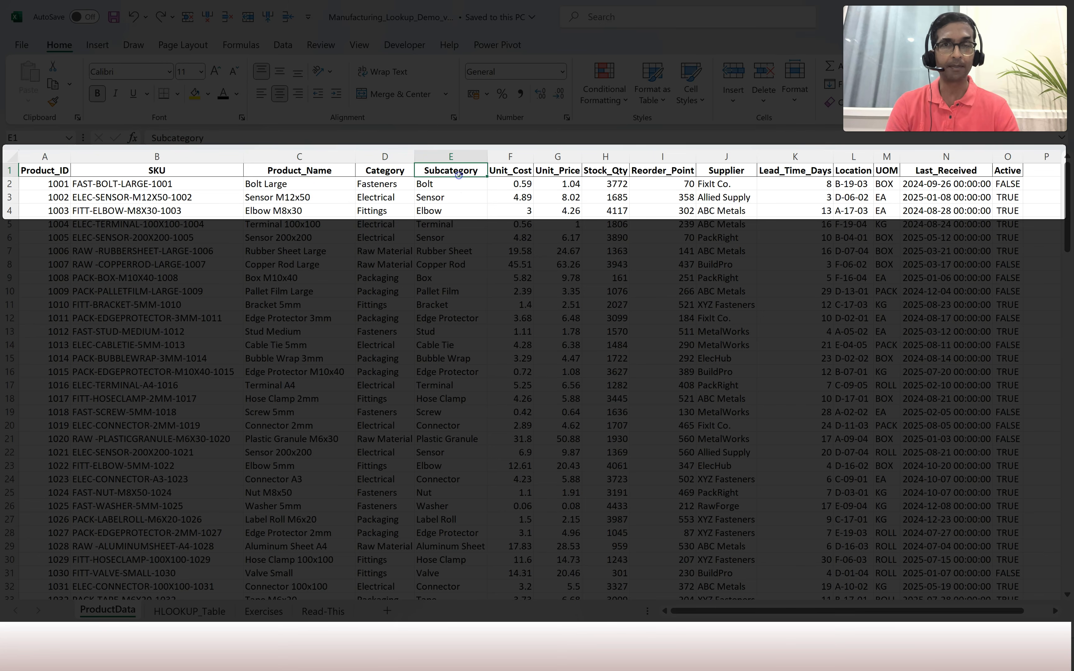
left_click(522, 170)
left_click(557, 170)
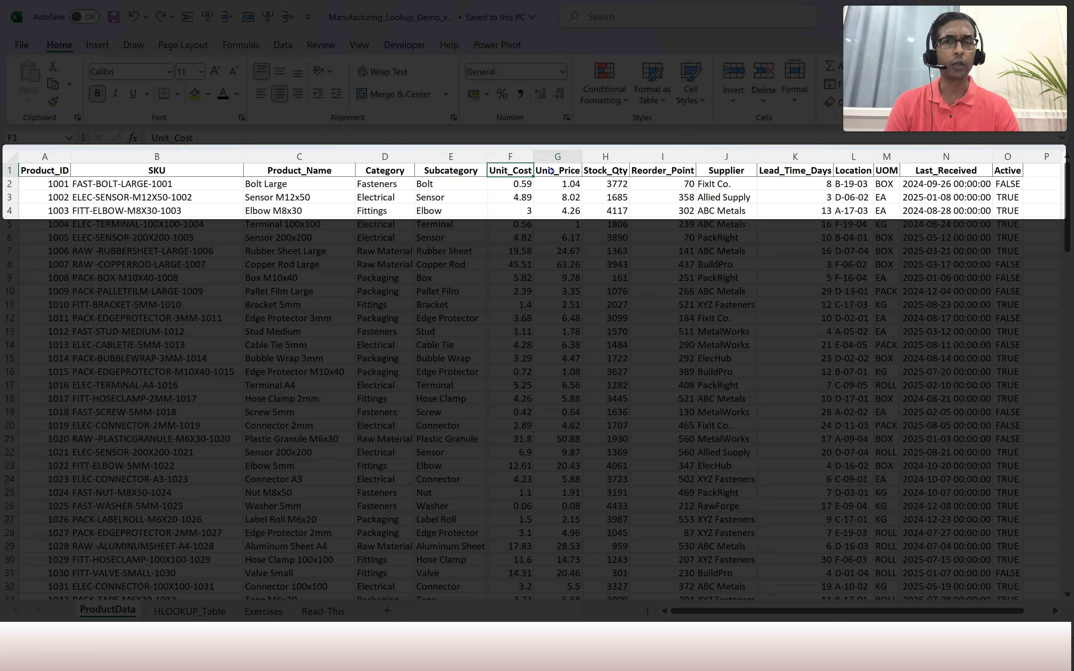
left_click(619, 173)
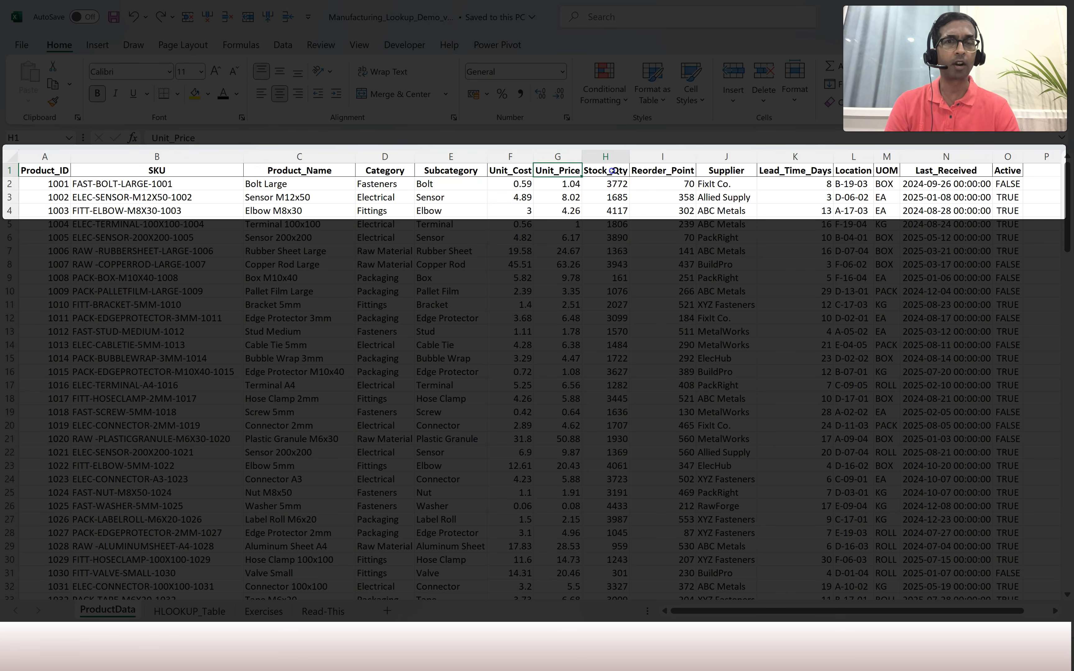
left_click(665, 171)
Review the headings Supplier through Active, then go to the HLOOKUP_Table sheet.
left_click(735, 173)
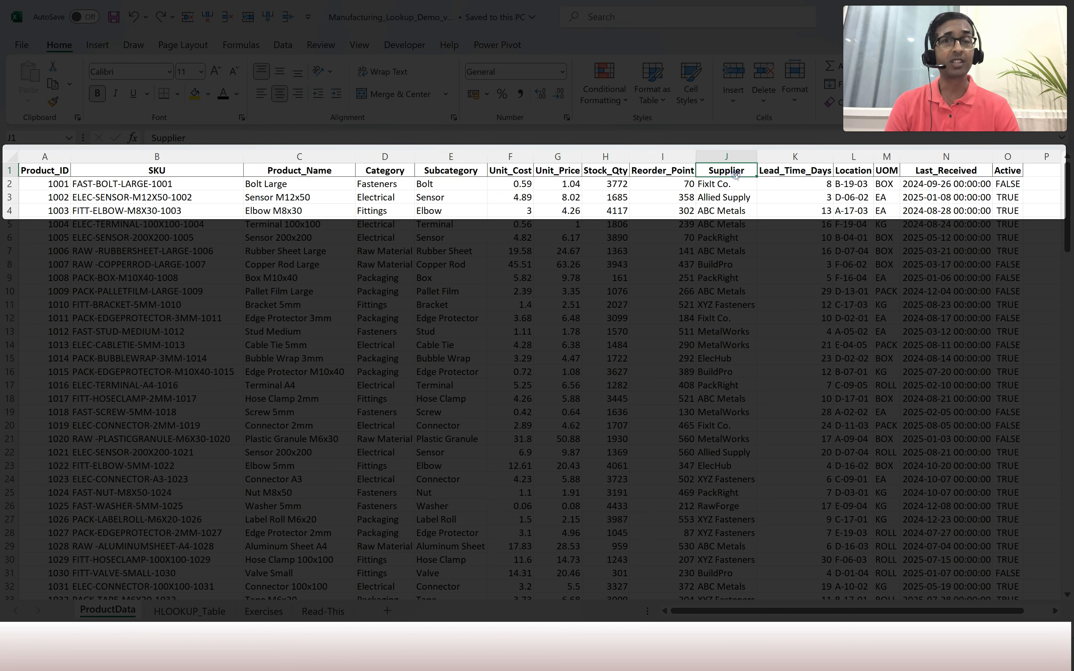
left_click(782, 173)
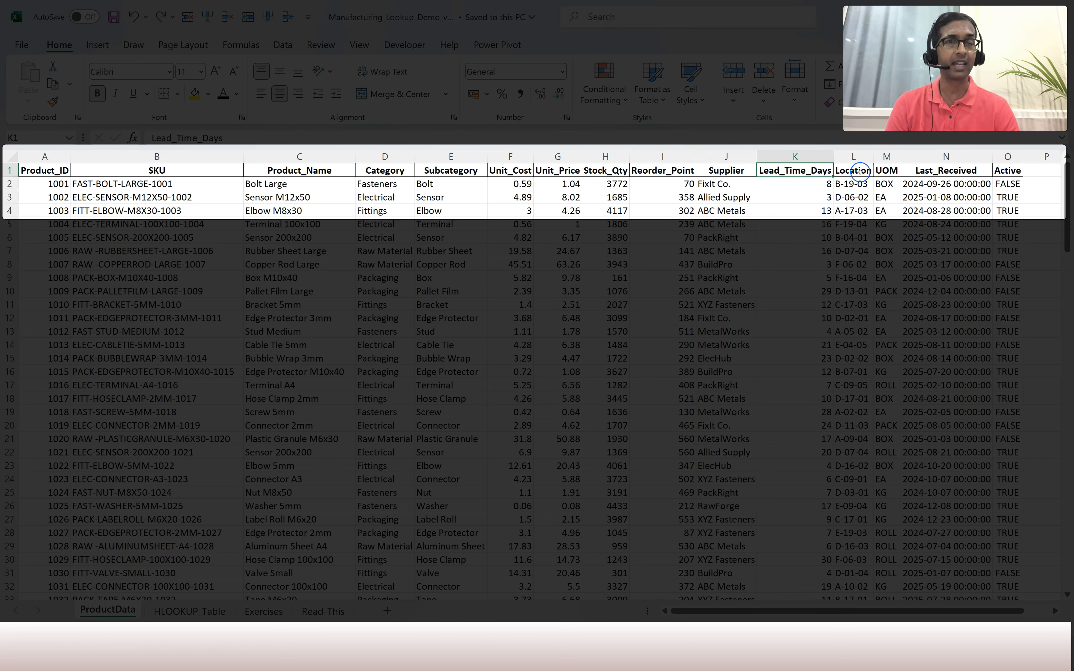
left_click(860, 172)
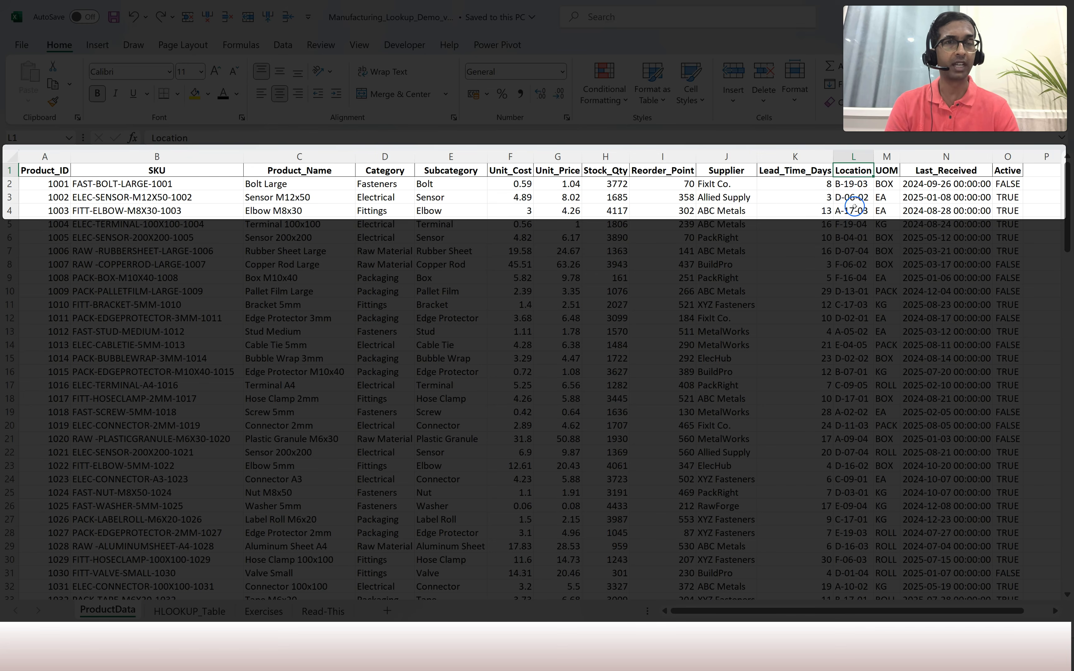
left_click(885, 173)
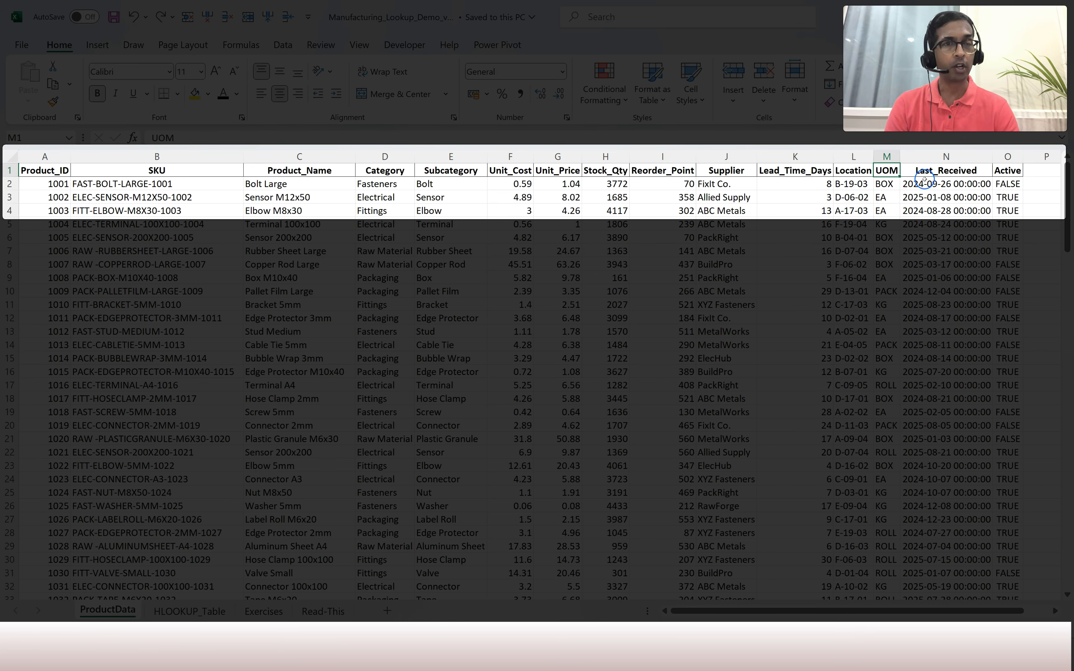
left_click(939, 172)
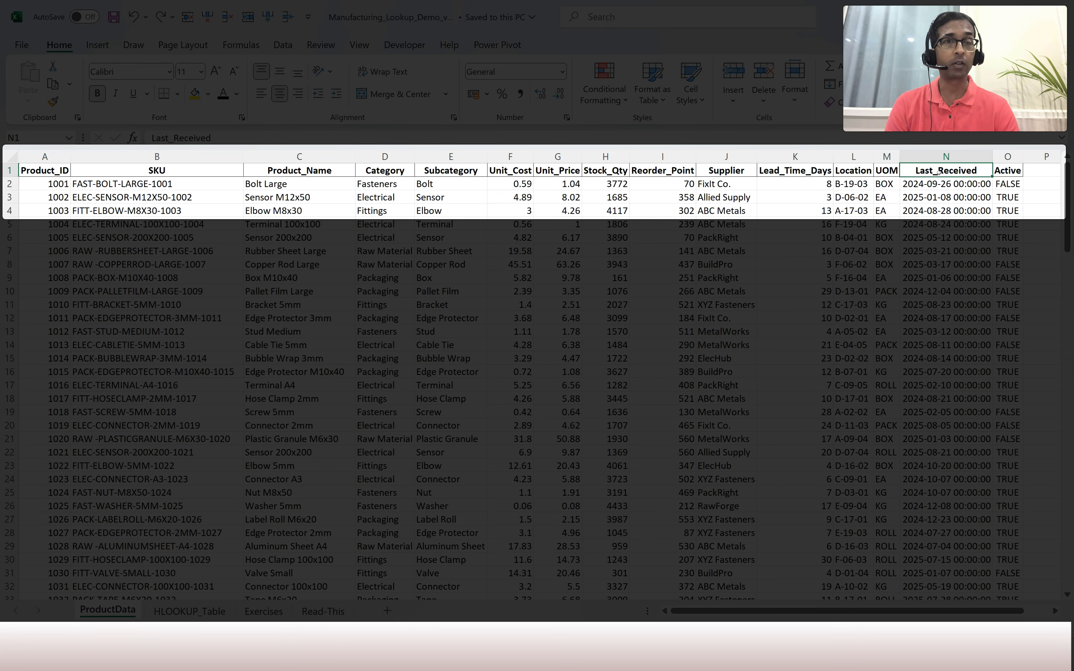
left_click(1010, 174)
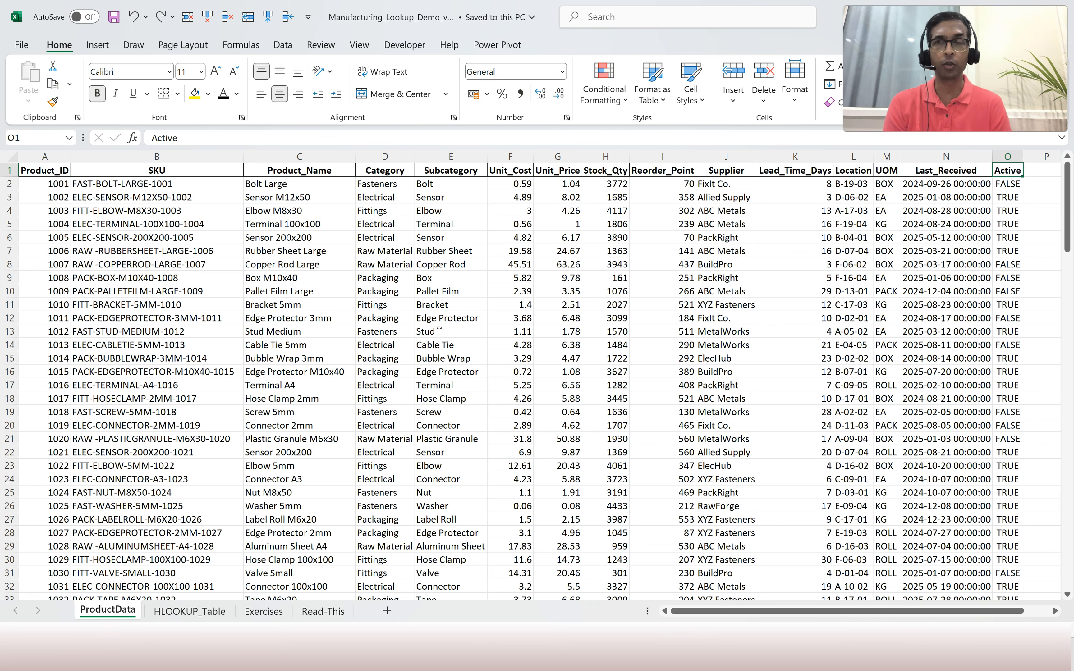
left_click(189, 611)
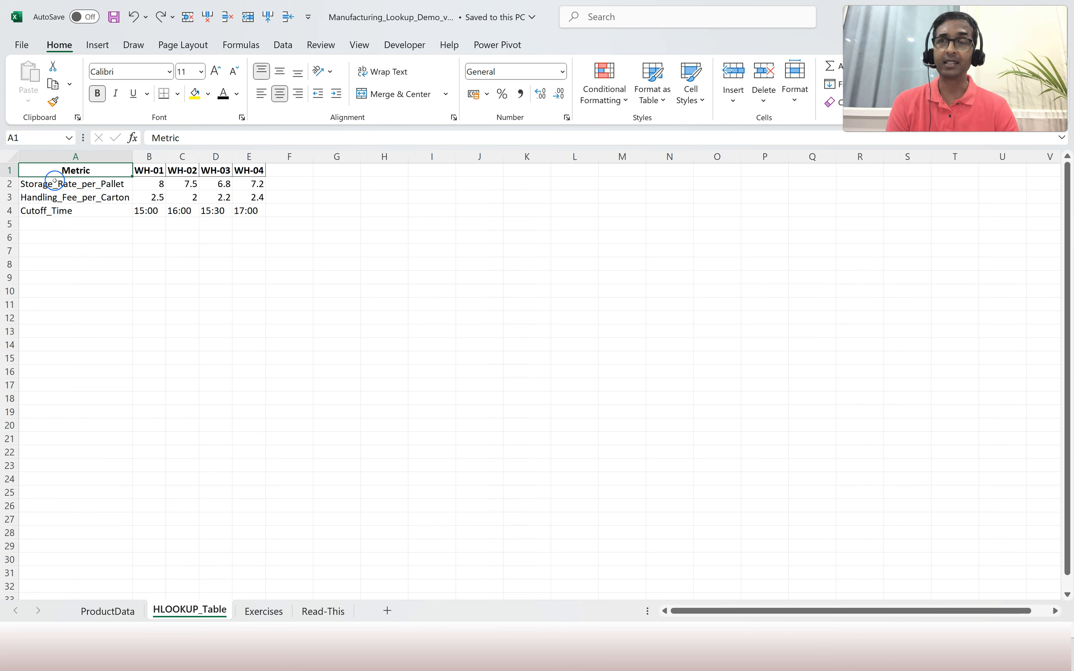
Check the Storage_Rate_per_Pallet row and warehouses WH-01 to WH-04, then go to Exercises.
left_click(79, 183)
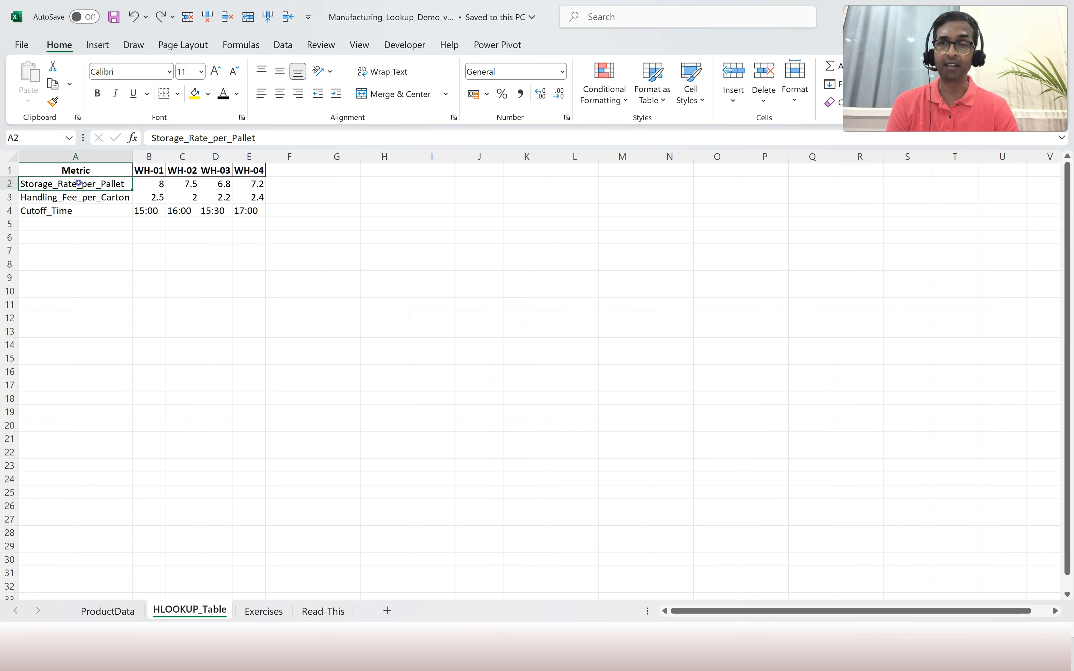
left_click(148, 171)
left_click(181, 171)
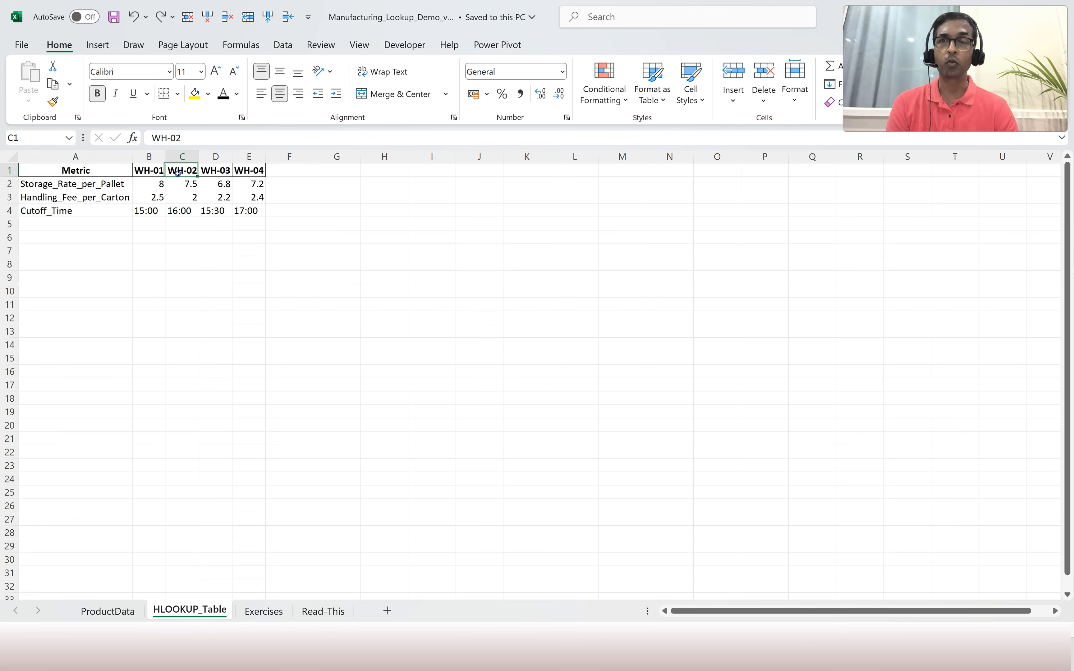
left_click(214, 173)
left_click(259, 172)
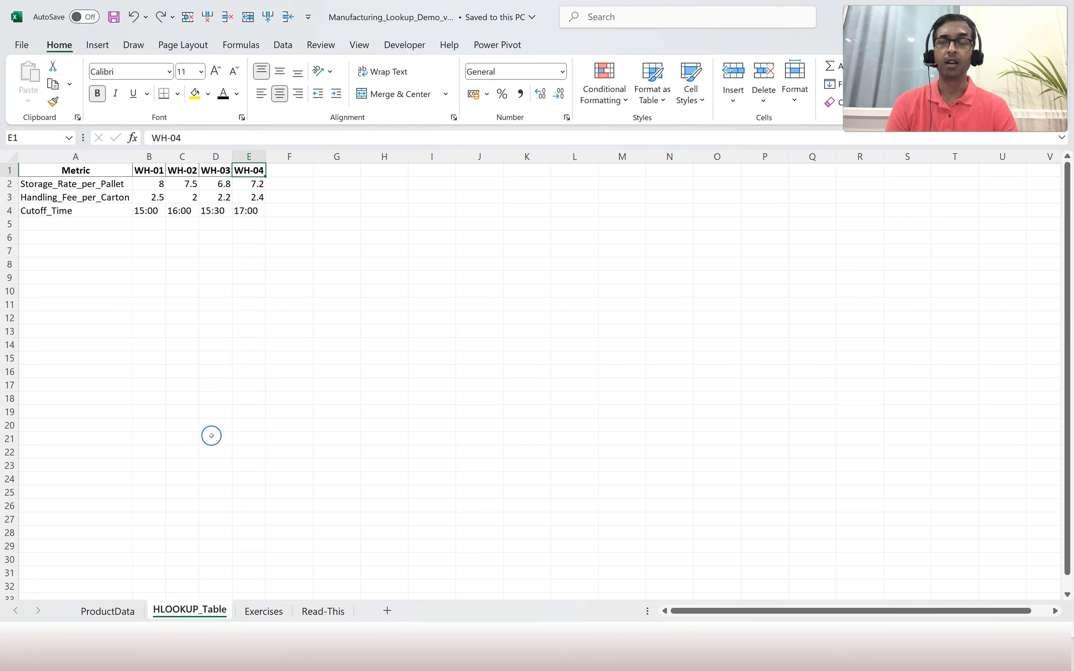
left_click(259, 612)
Read Task 1 (lookup value 1006) and unfreeze the panes on the Exercises sheet.
left_click(144, 203)
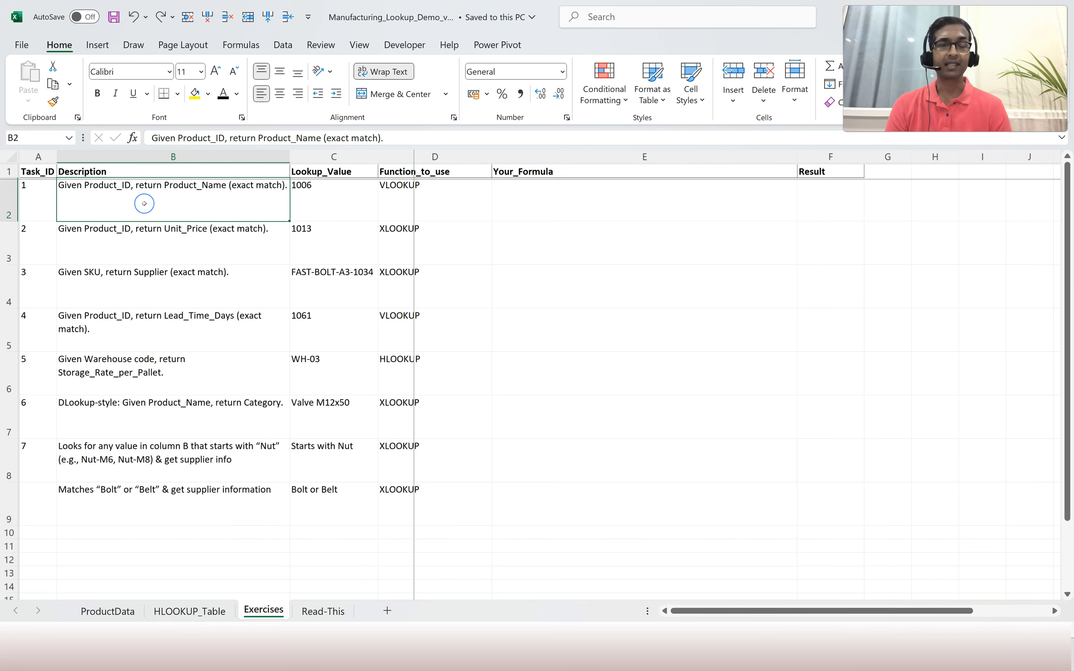
key("Right")
key("Right")
key("Right")
key("Left")
key("Left")
key("Left")
key("Left")
key("Right")
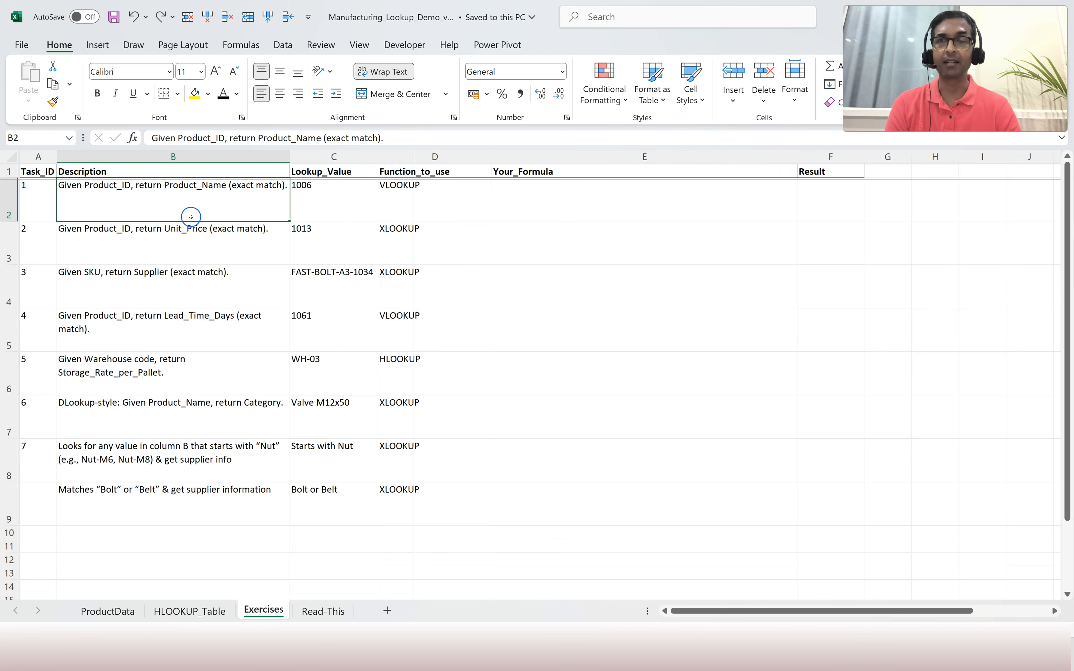
left_click(323, 207)
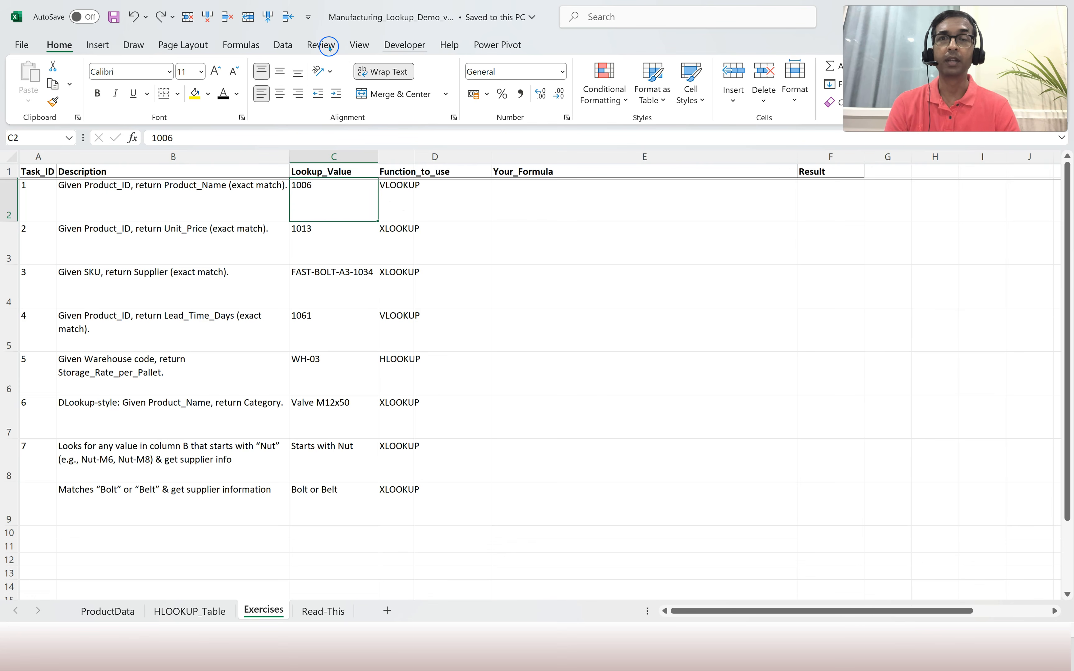
left_click(360, 45)
left_click(683, 95)
left_click(737, 136)
Match 1006 against ProductData's Product_ID column, then return to Task 1's VLOOKUP formula cell.
left_click(446, 207)
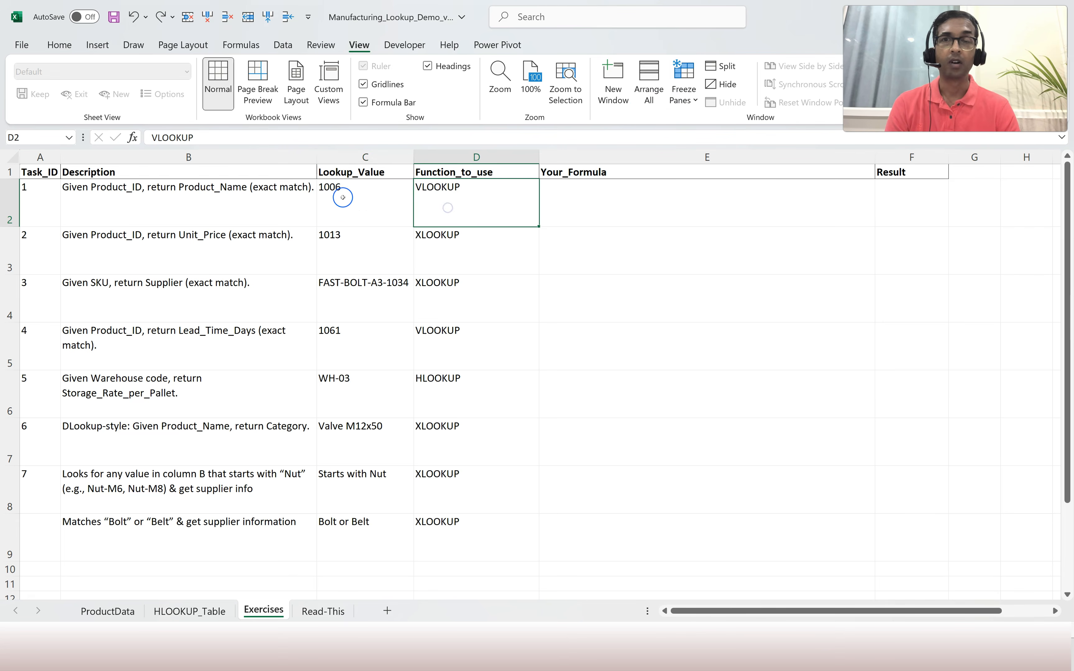
left_click(192, 205)
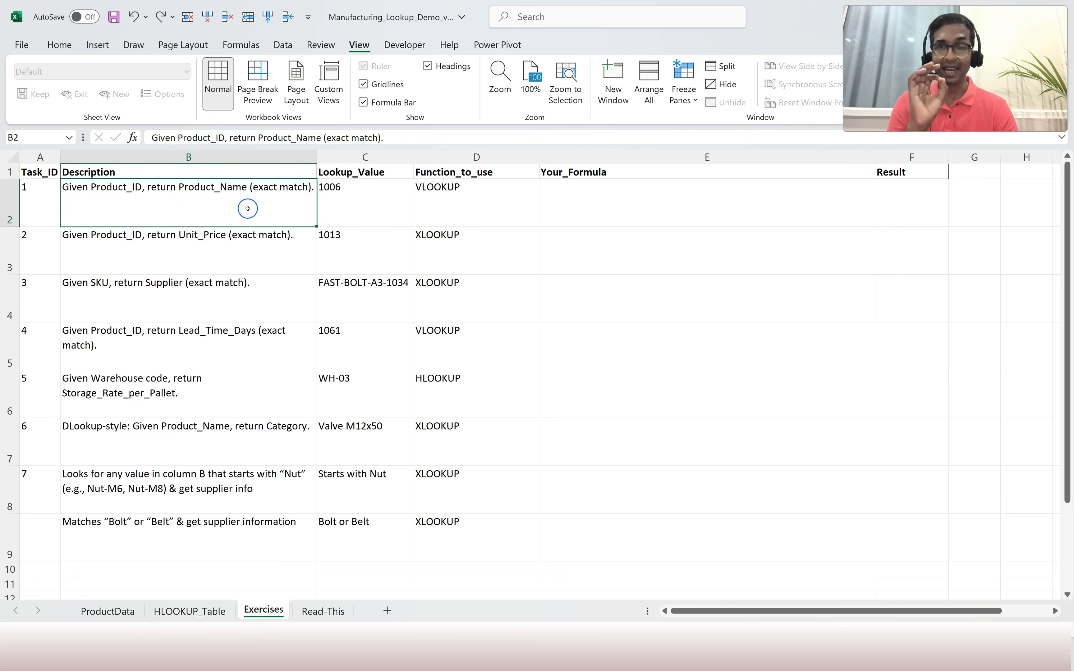
left_click(357, 215)
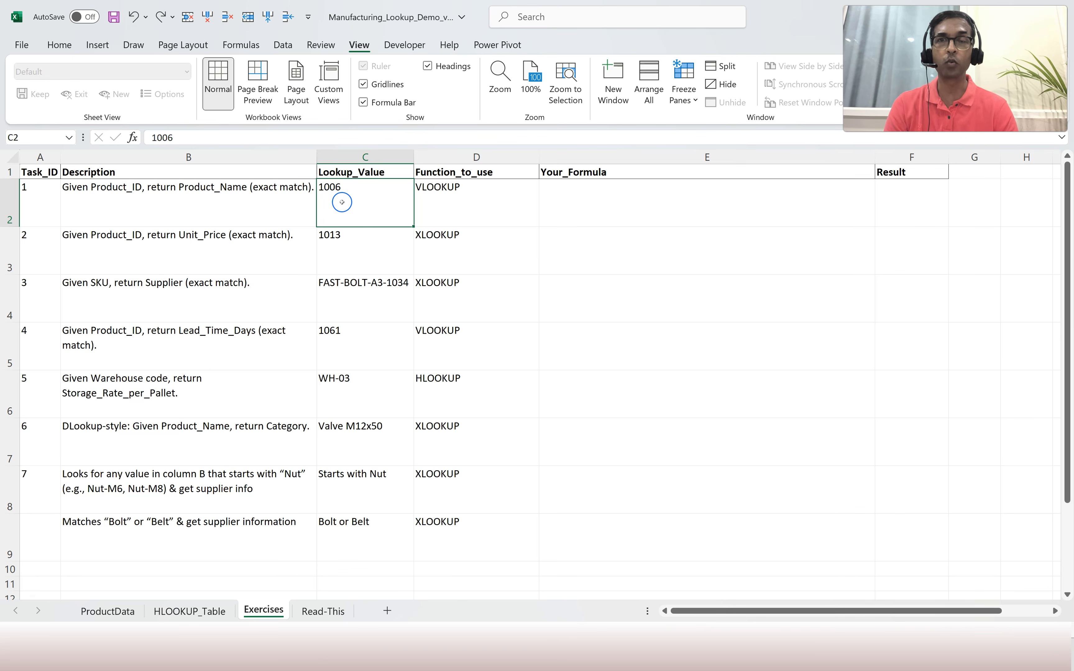
left_click(106, 611)
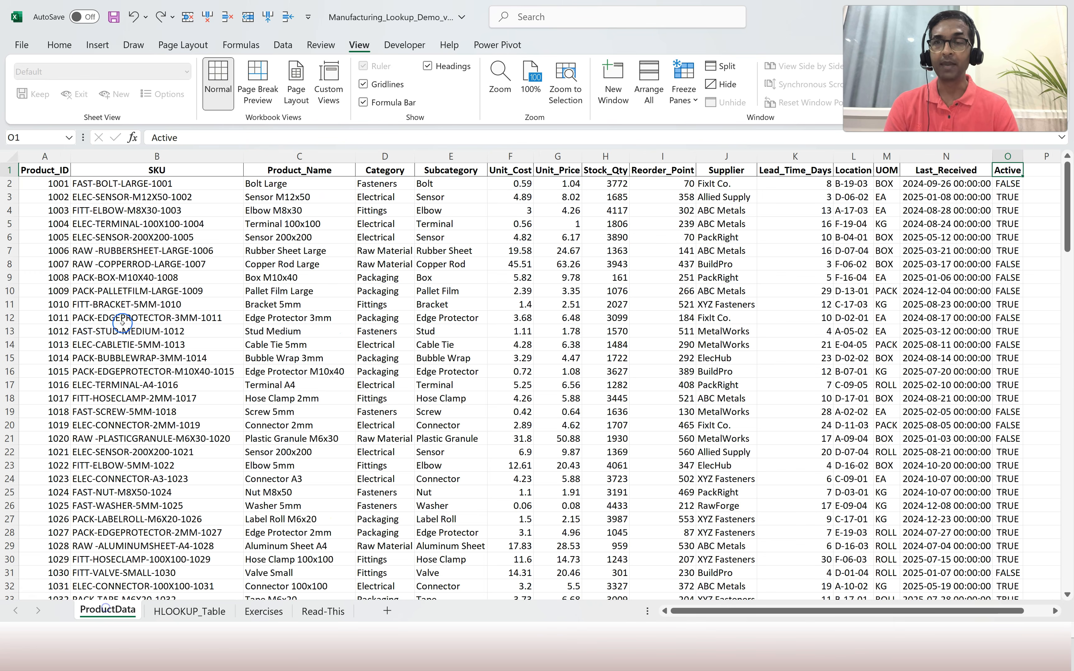
left_click_drag(53, 191, 56, 358)
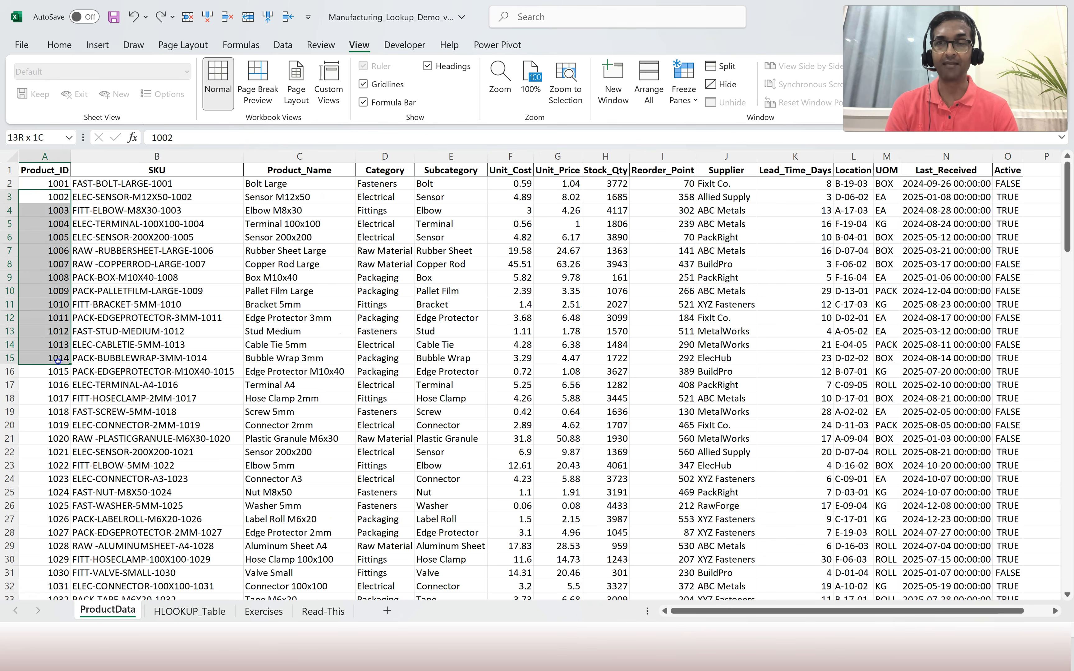
left_click(54, 184)
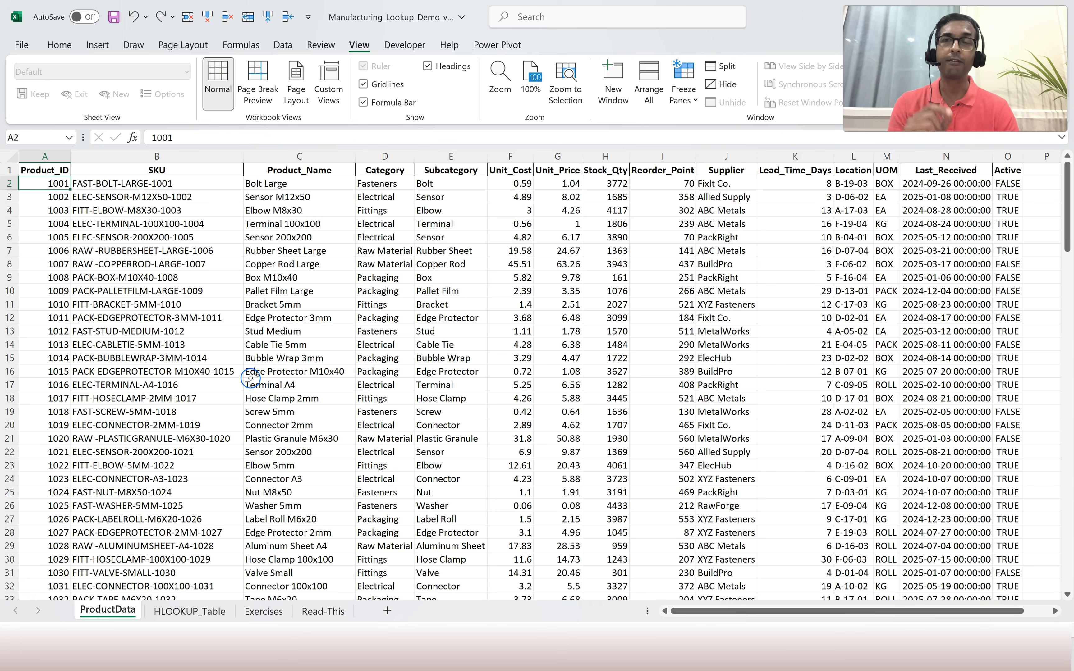
left_click(267, 612)
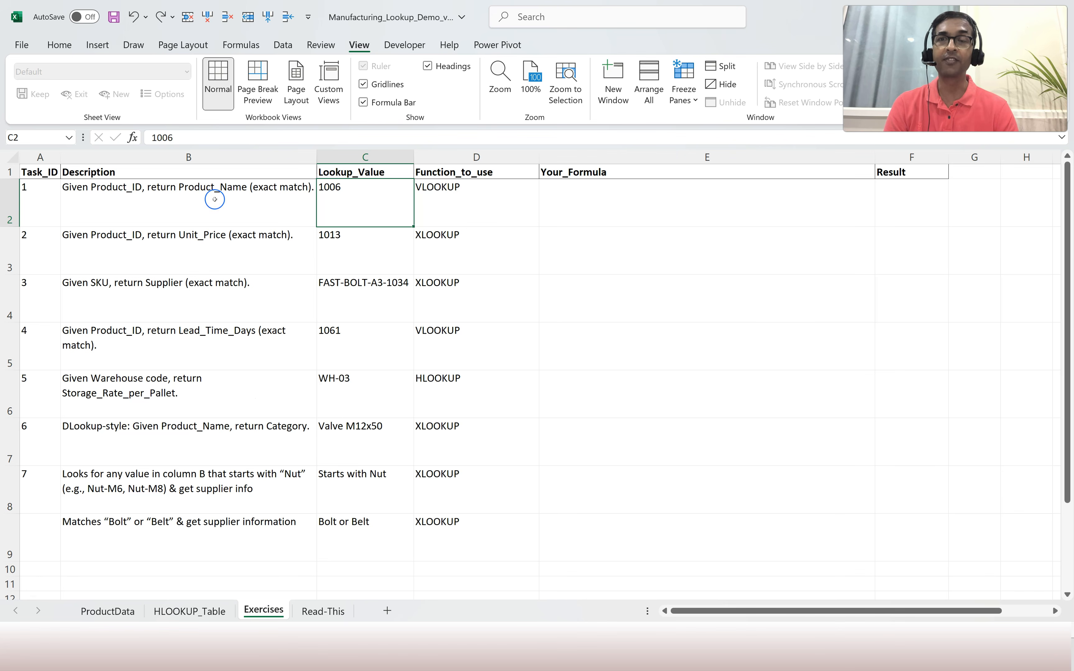
left_click(460, 212)
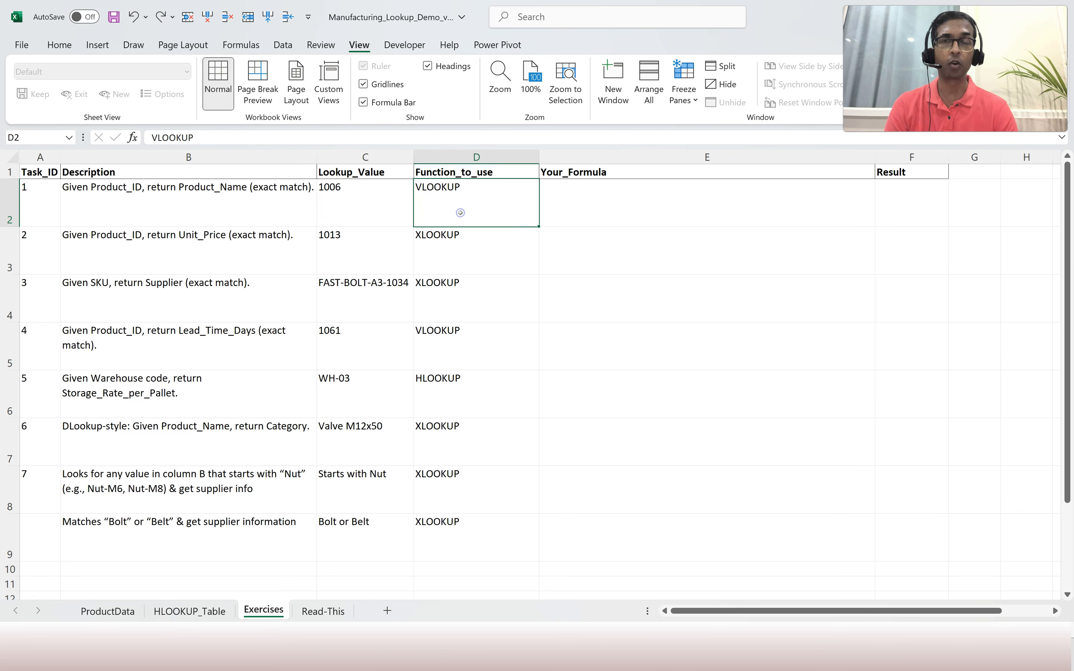
left_click(585, 209)
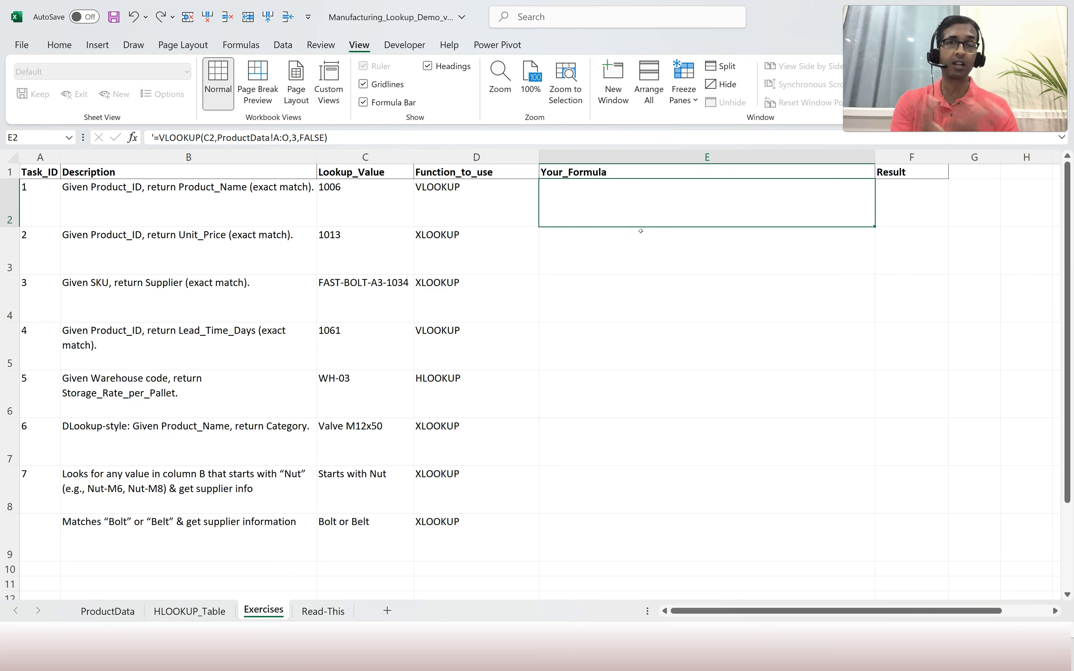
Color the hidden Task 1 formula text in E2 black so it is visible.
left_click(59, 45)
left_click(224, 93)
left_click(583, 331)
left_click(604, 204)
Edit E2 to =VLOOKUP(C2,ProductData!A:O,3,FALSE), reviewing the range, column 3 and FALSE arguments.
double_click(559, 190)
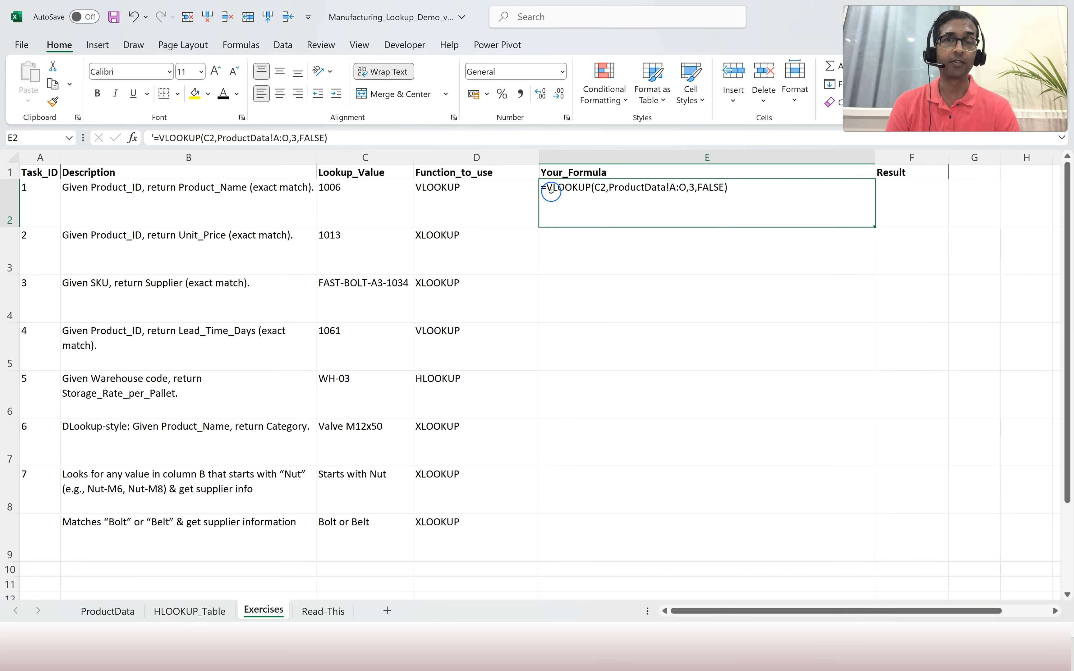
key("Left")
key("BackSpace")
left_click(424, 201)
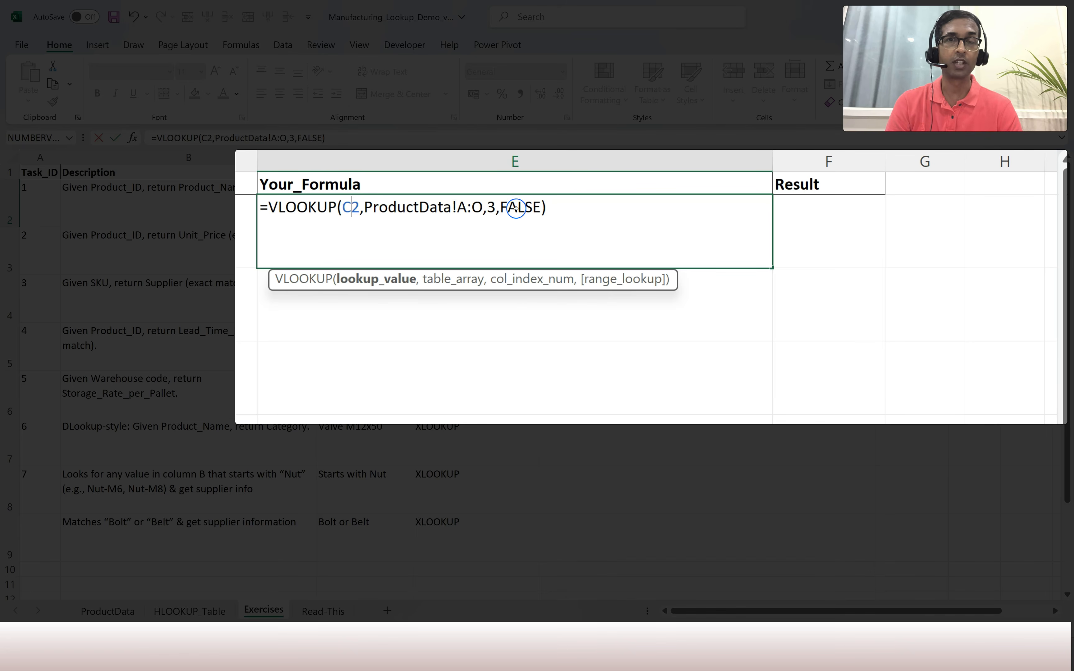
left_click(438, 207)
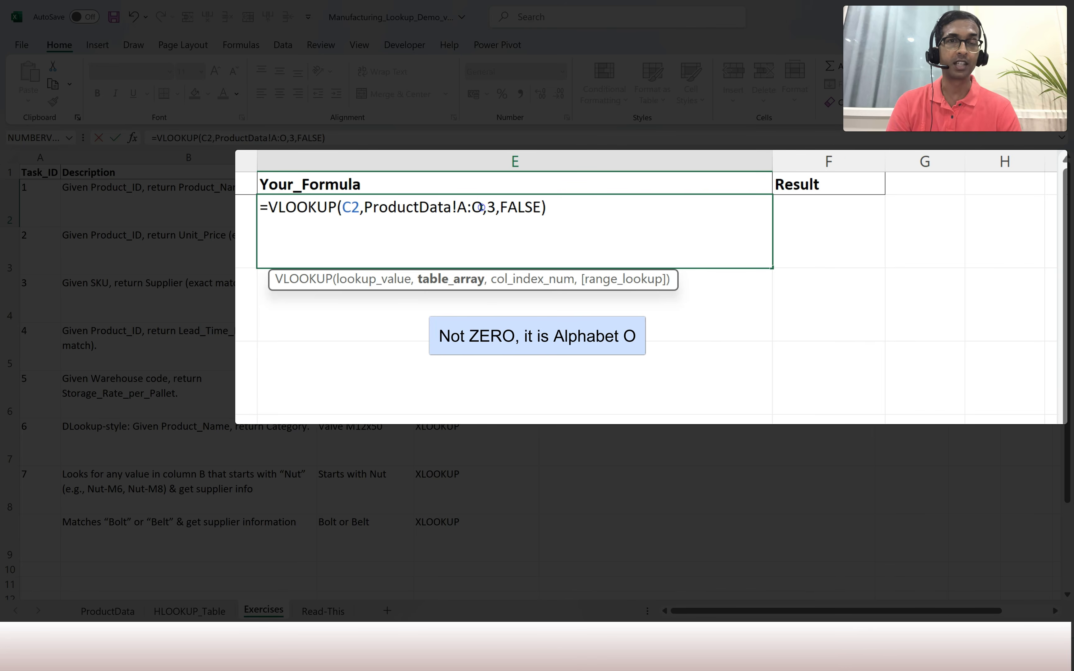
left_click(494, 207)
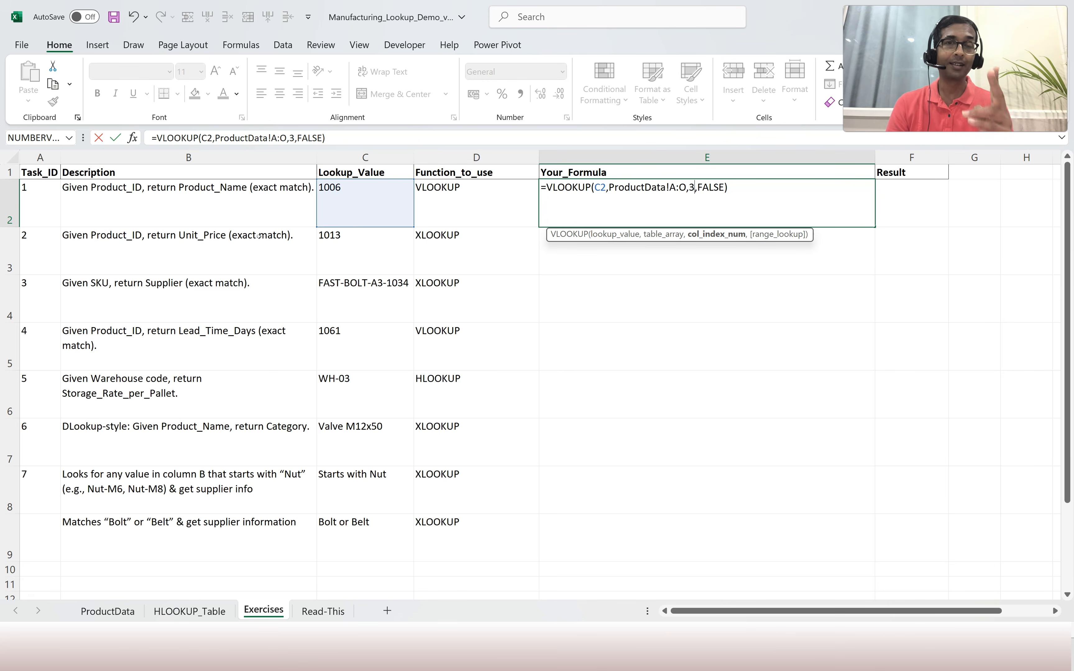
left_click(715, 188)
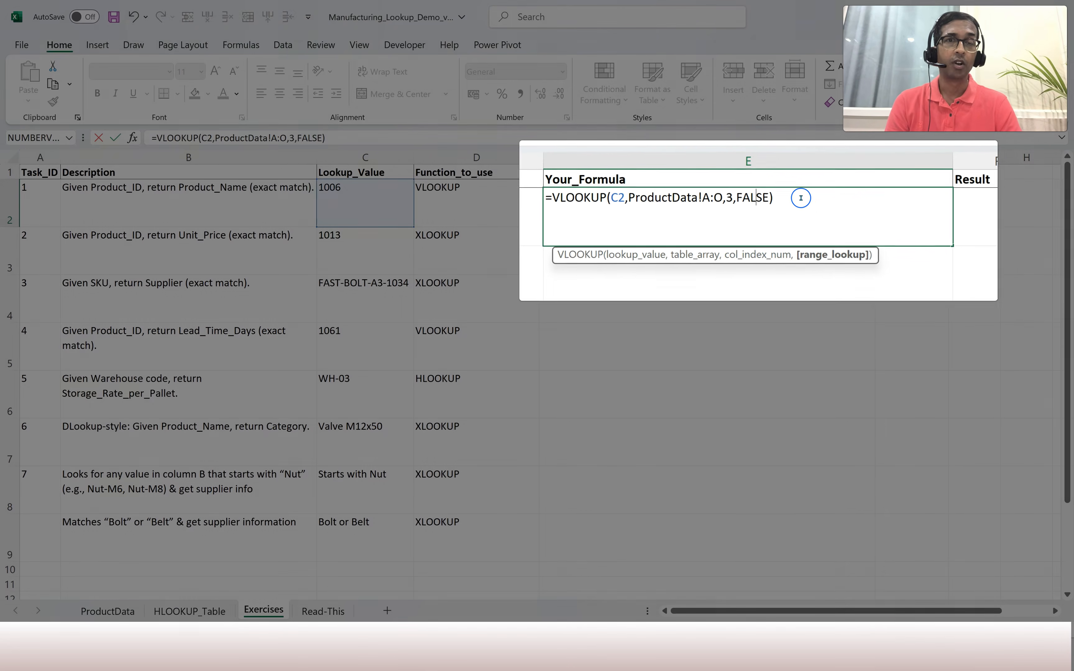
left_click(801, 198)
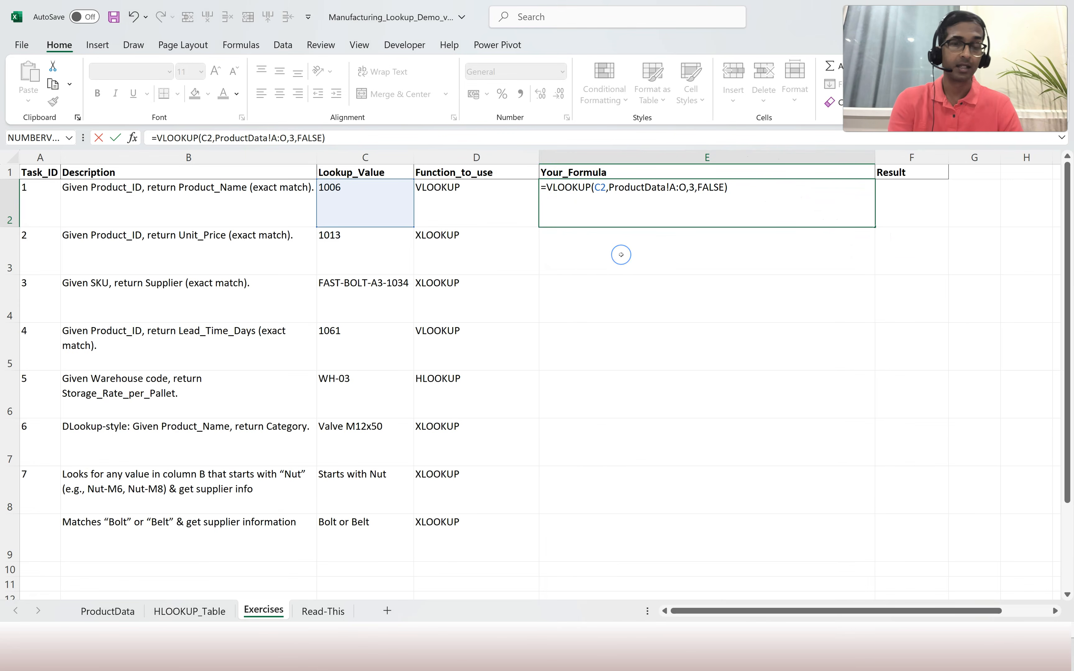
key("Return")
left_click(911, 204)
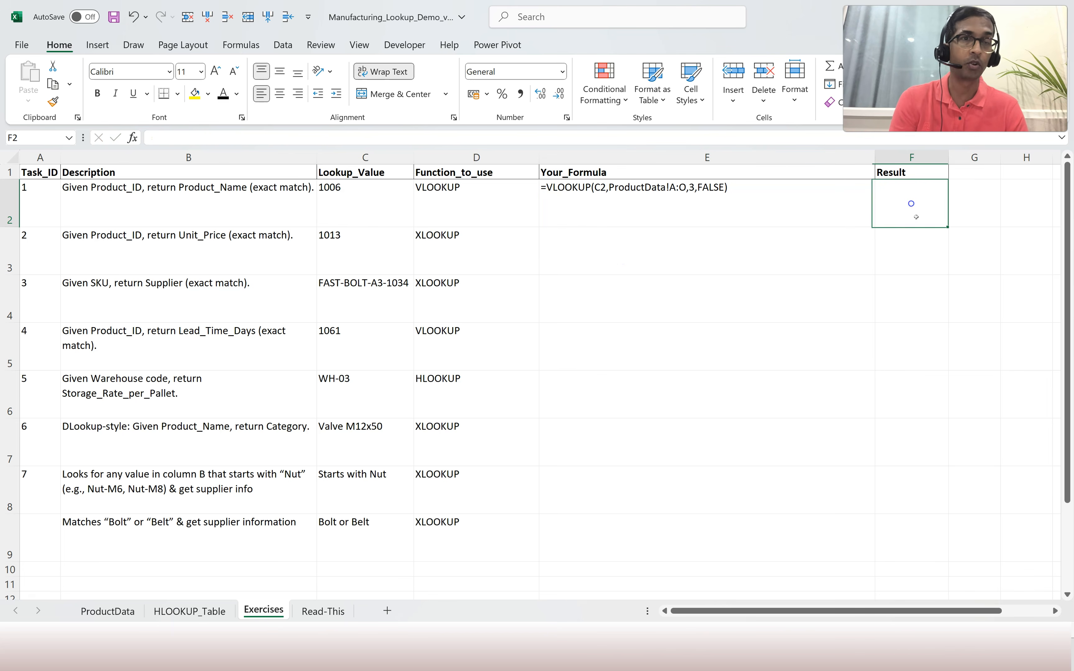
Enter =VLOOKUP(C2,ProductData!A:C,3,FALSE) in F2, returning Rubber Sheet Large for 1006.
type("=v")
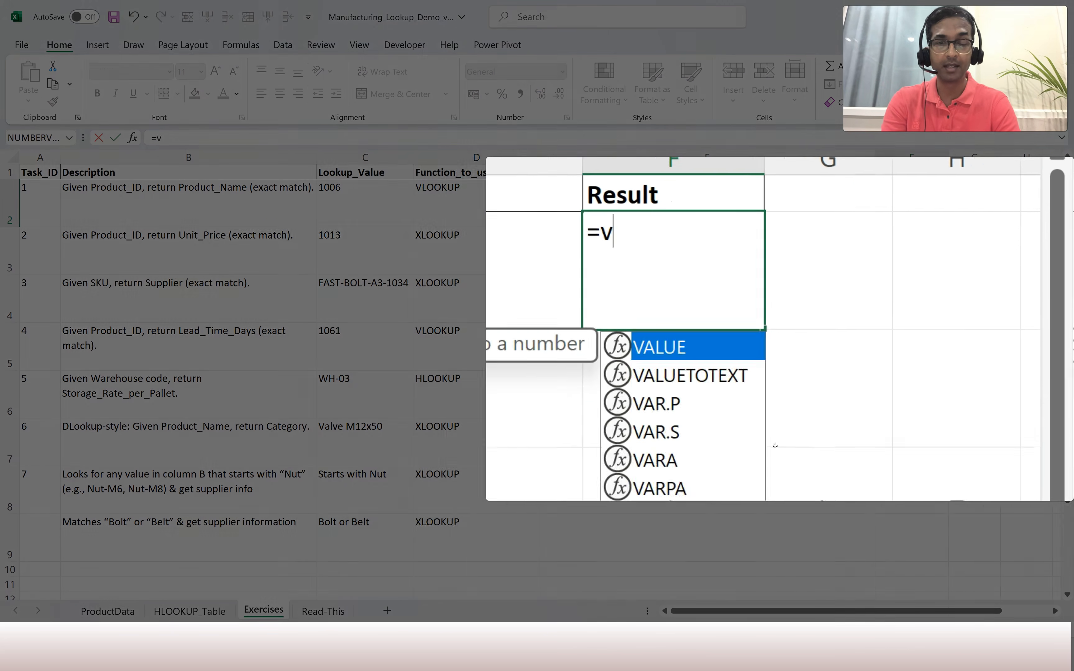
type("lookup")
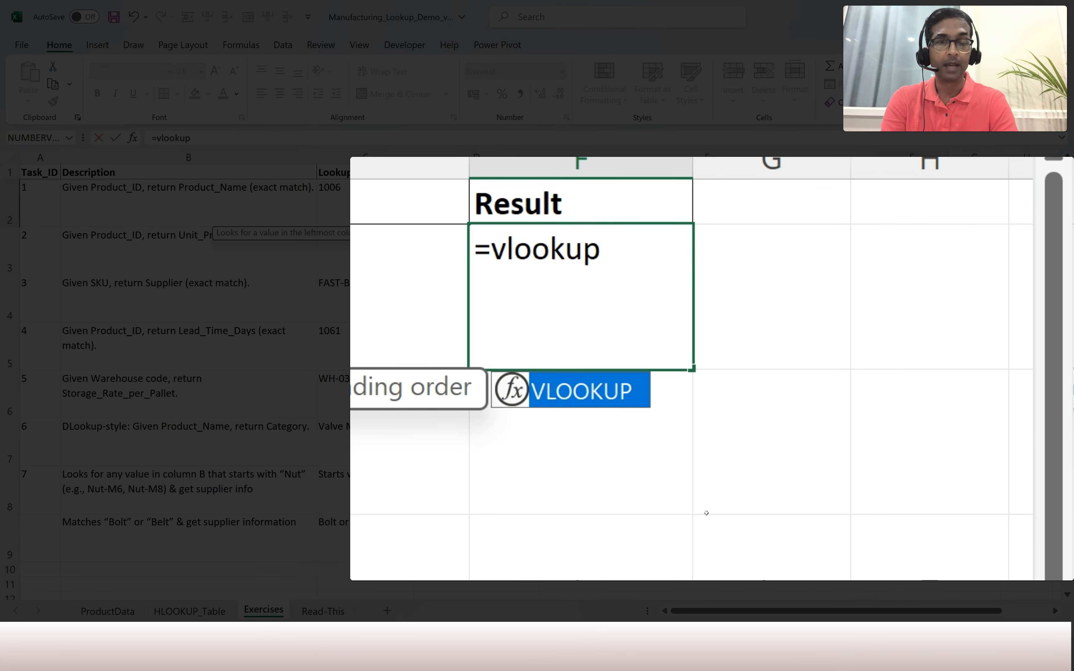
type("(")
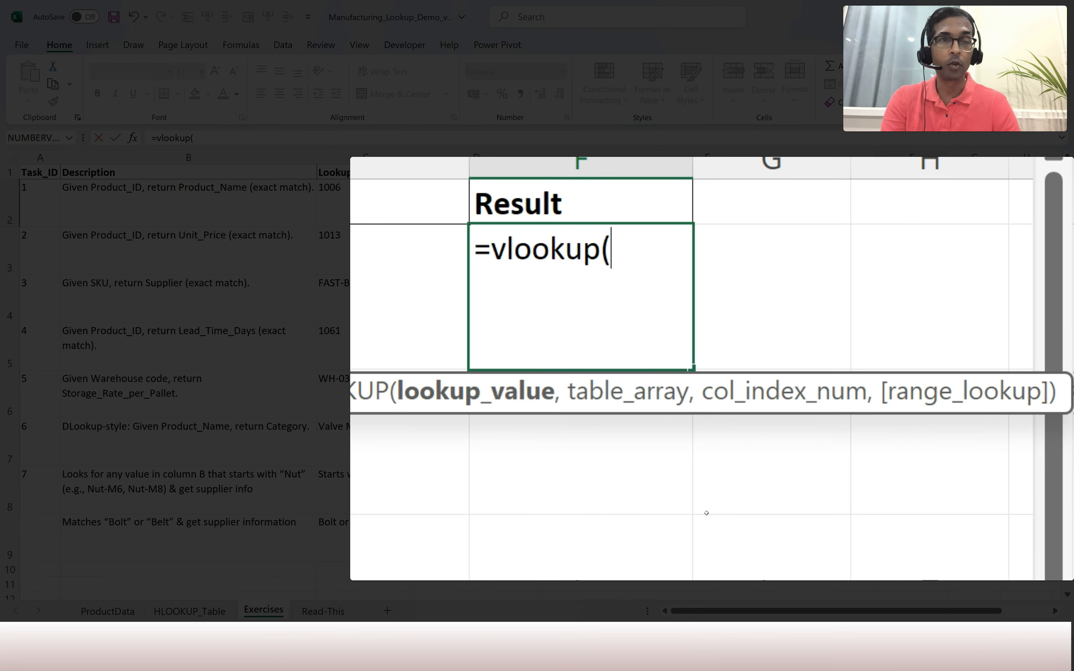
left_click(357, 195)
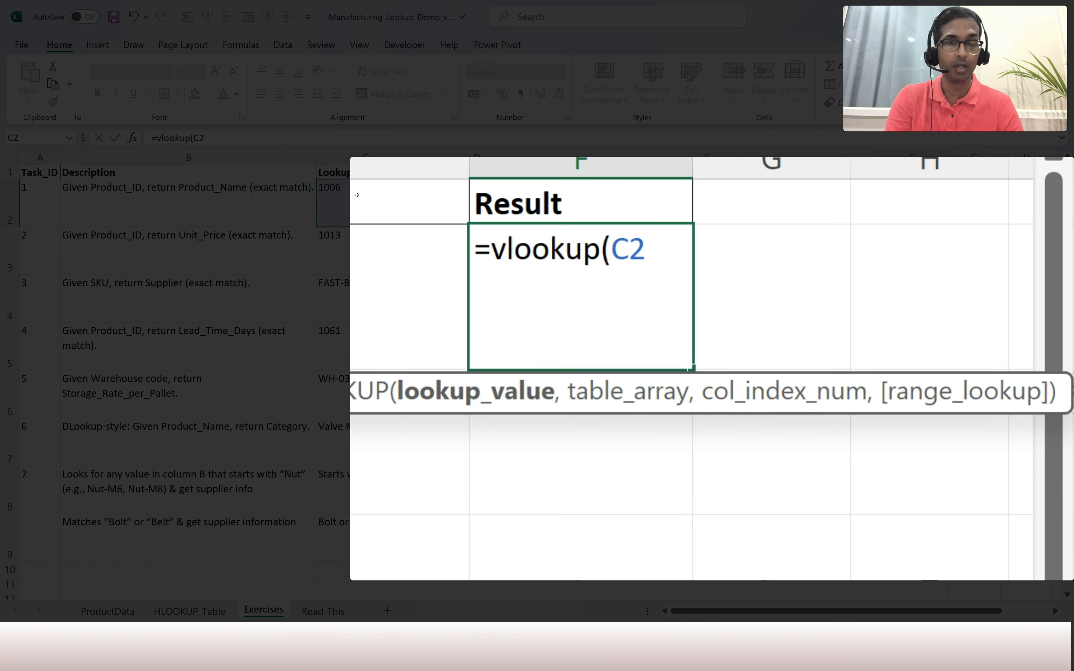
type(",")
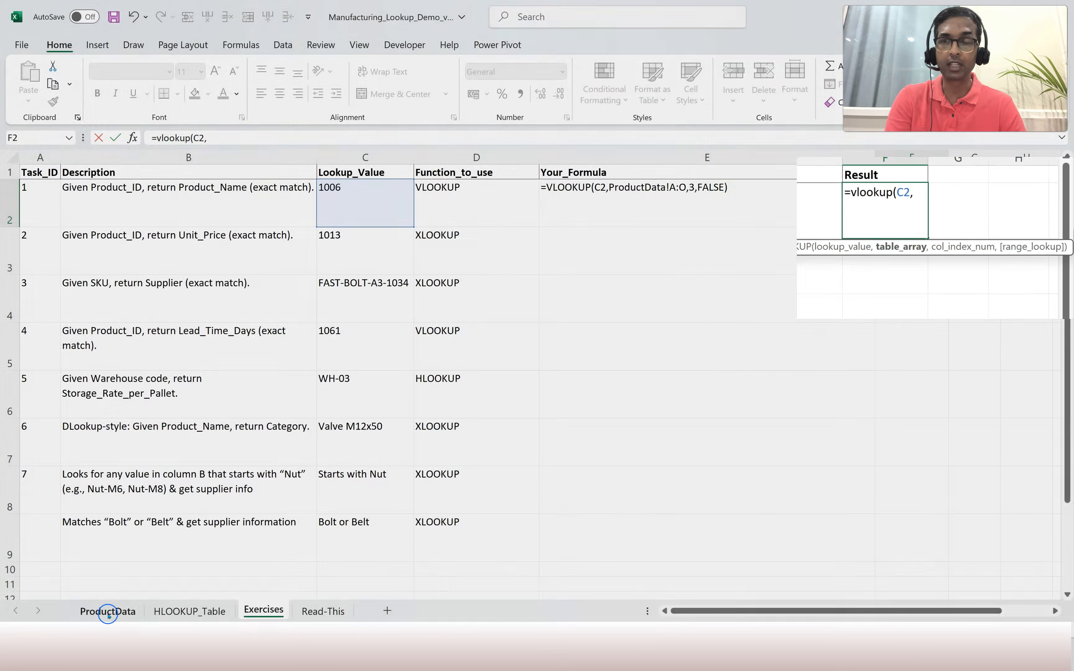
left_click(108, 611)
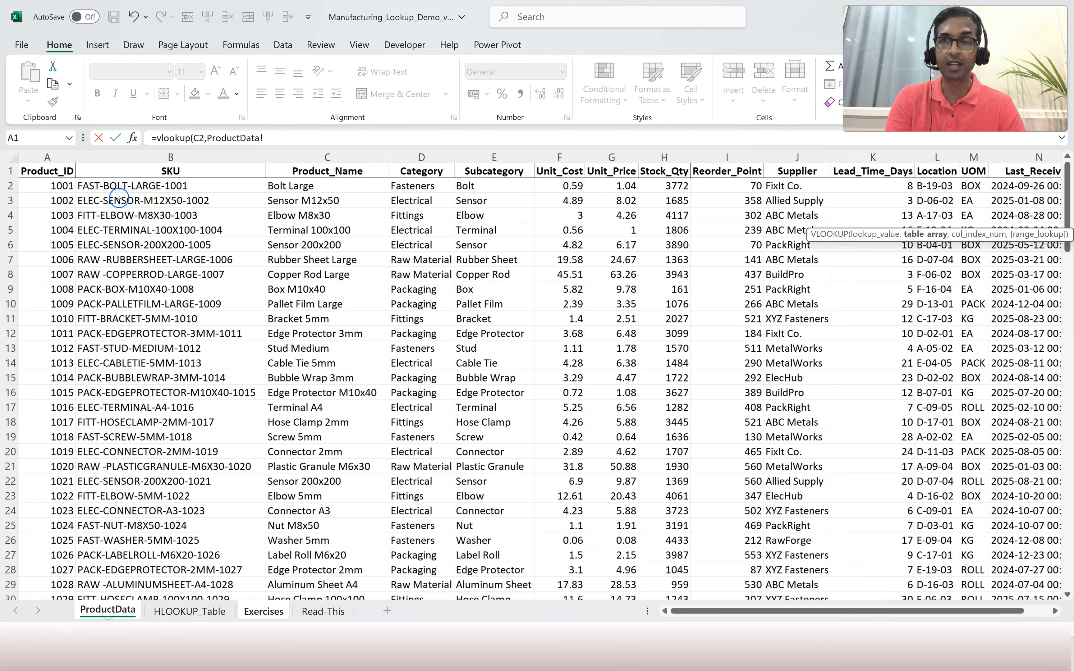
left_click_drag(36, 158, 317, 165)
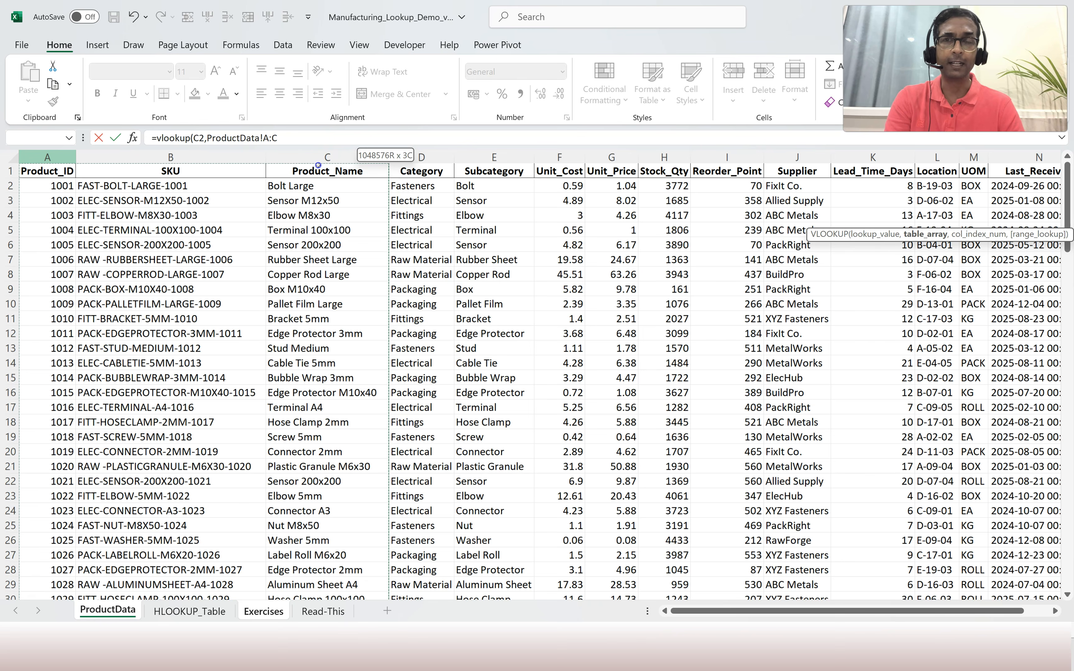
left_click_drag(319, 165, 319, 168)
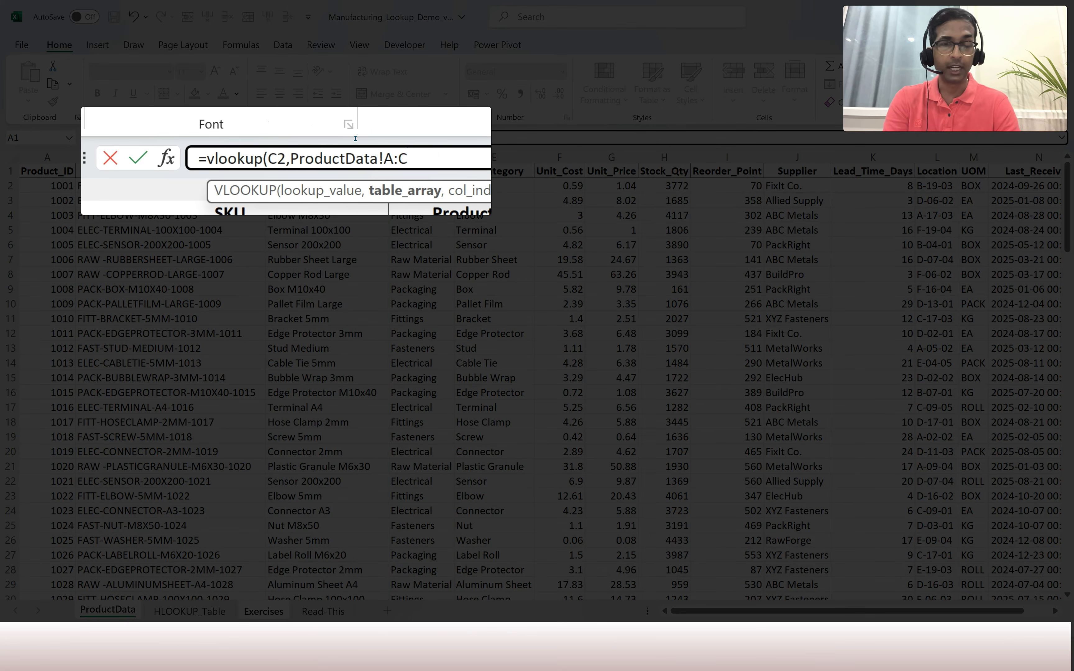
type(",")
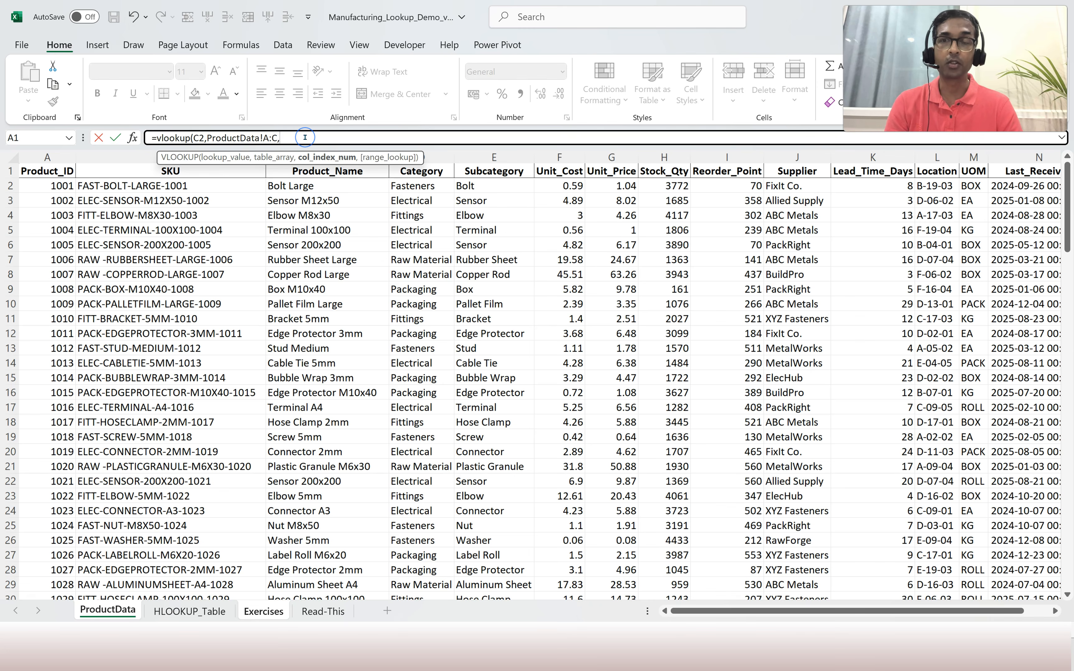
type(",")
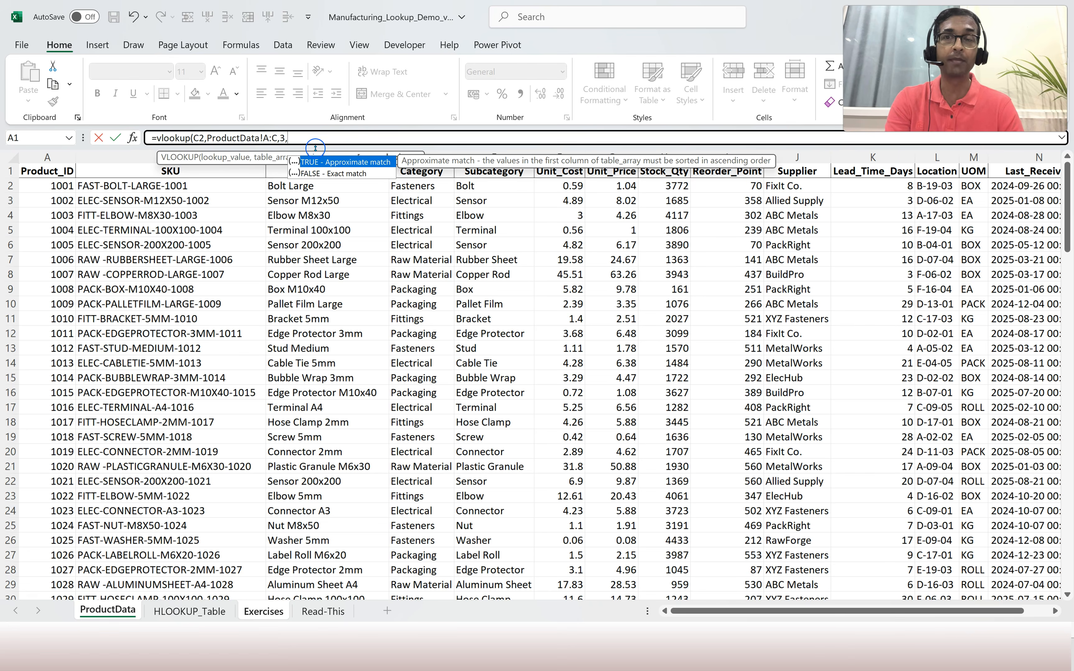
type("false")
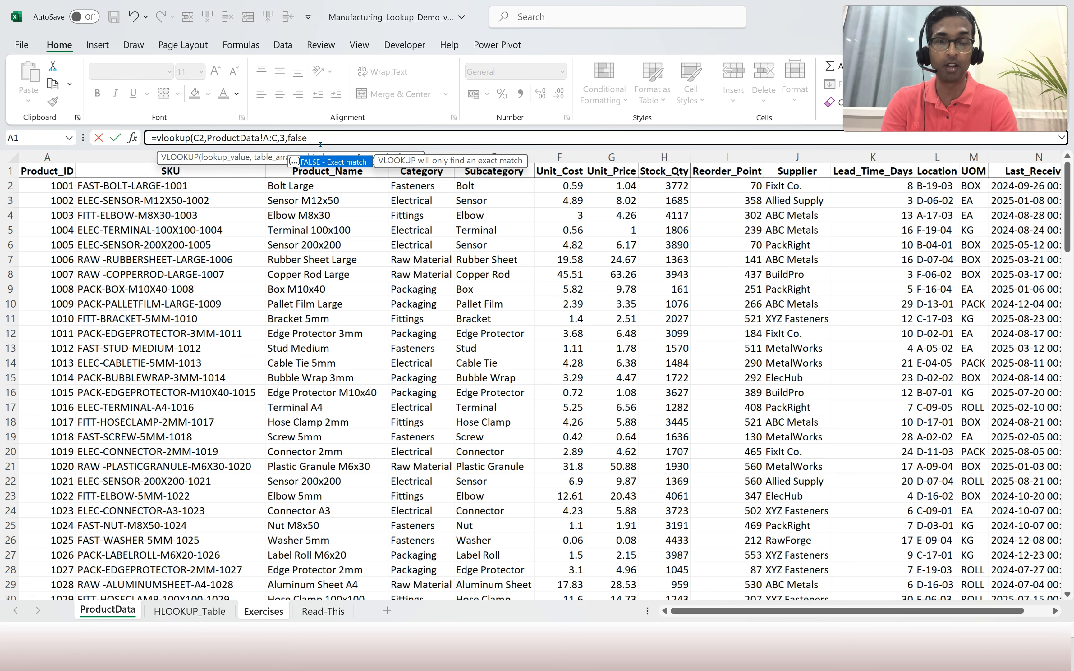
type(")")
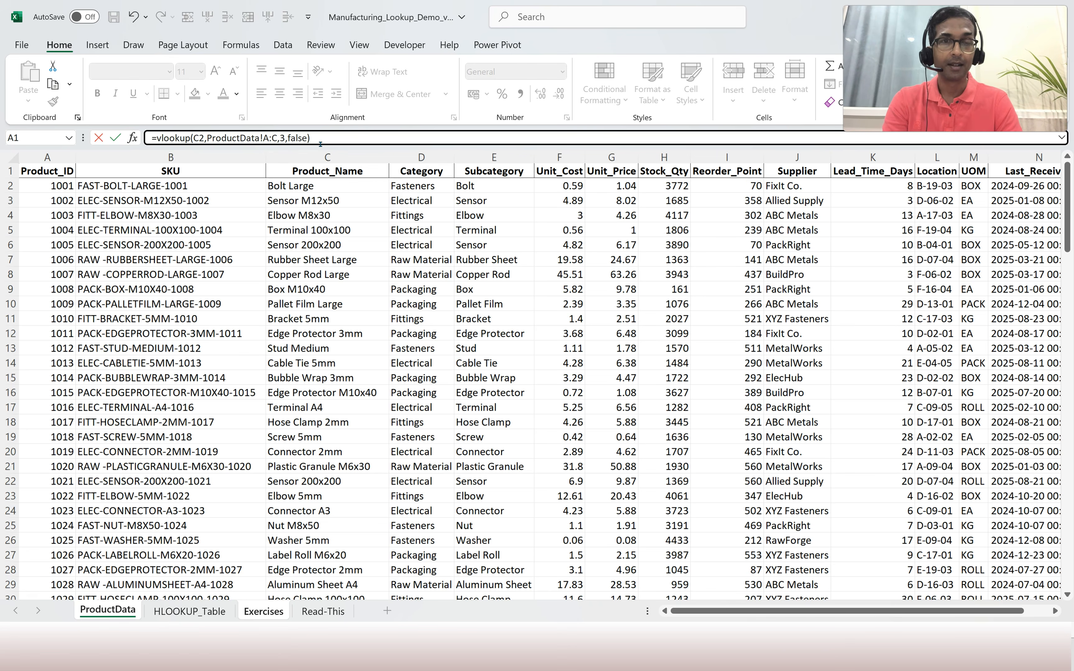
key("Return")
key("Up")
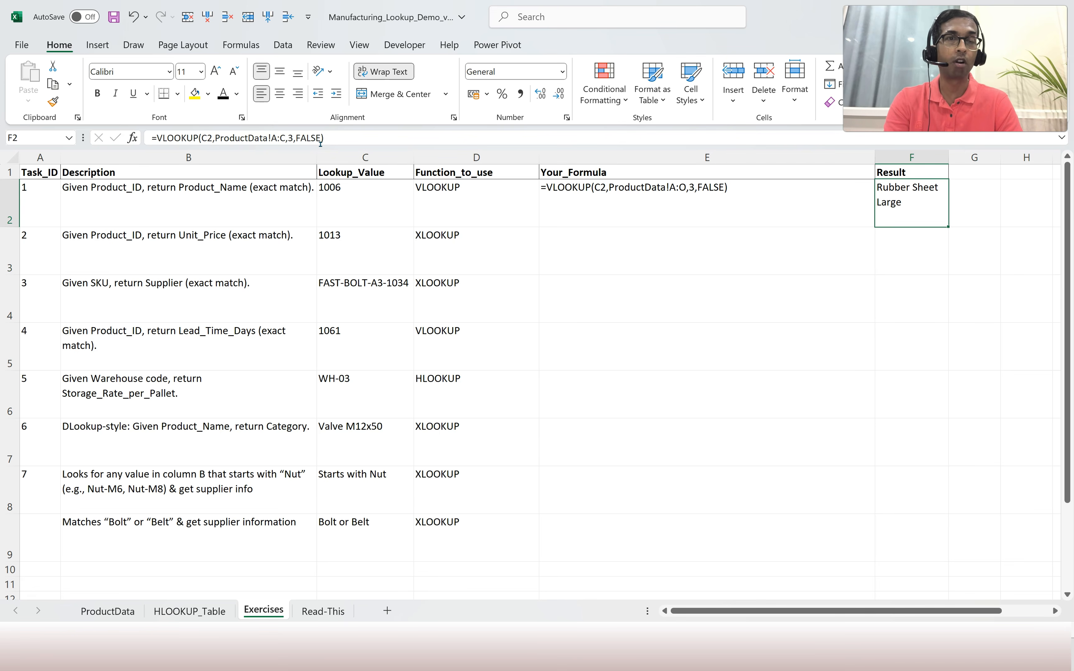
left_click(322, 203)
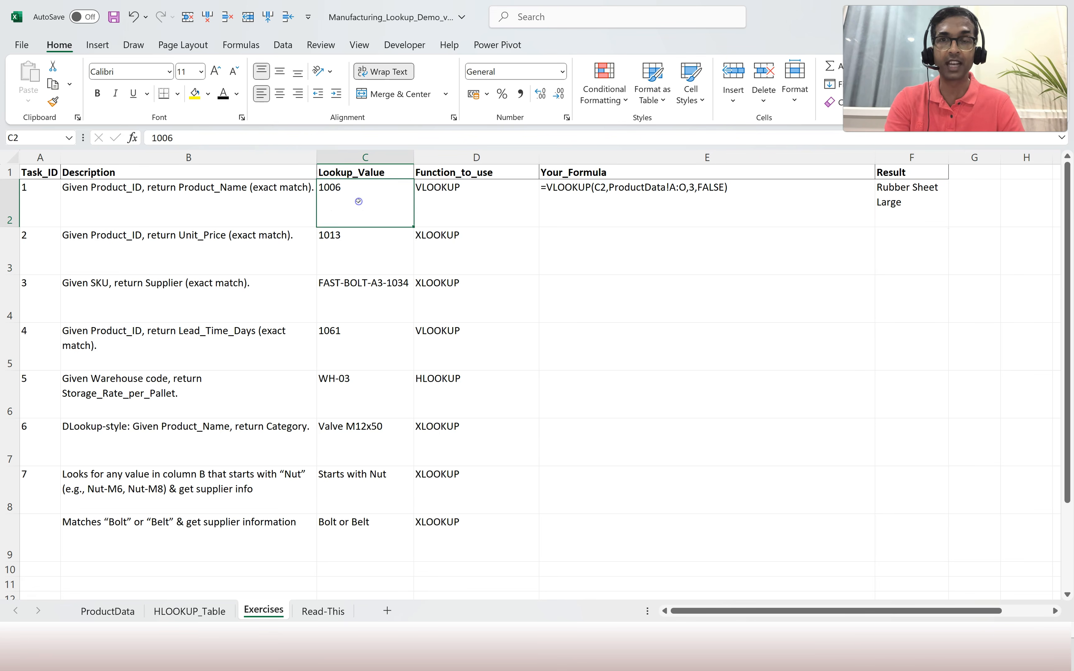
key("ctrl+c")
left_click(112, 611)
key("ctrl+f")
key("ctrl+v")
key("Return")
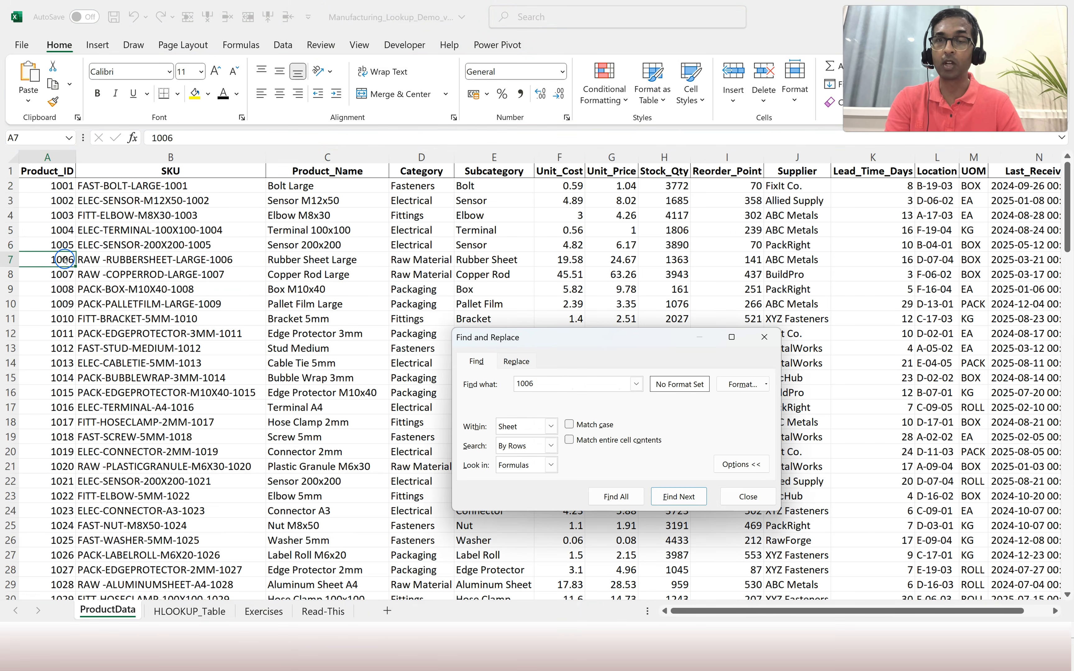
left_click(325, 269)
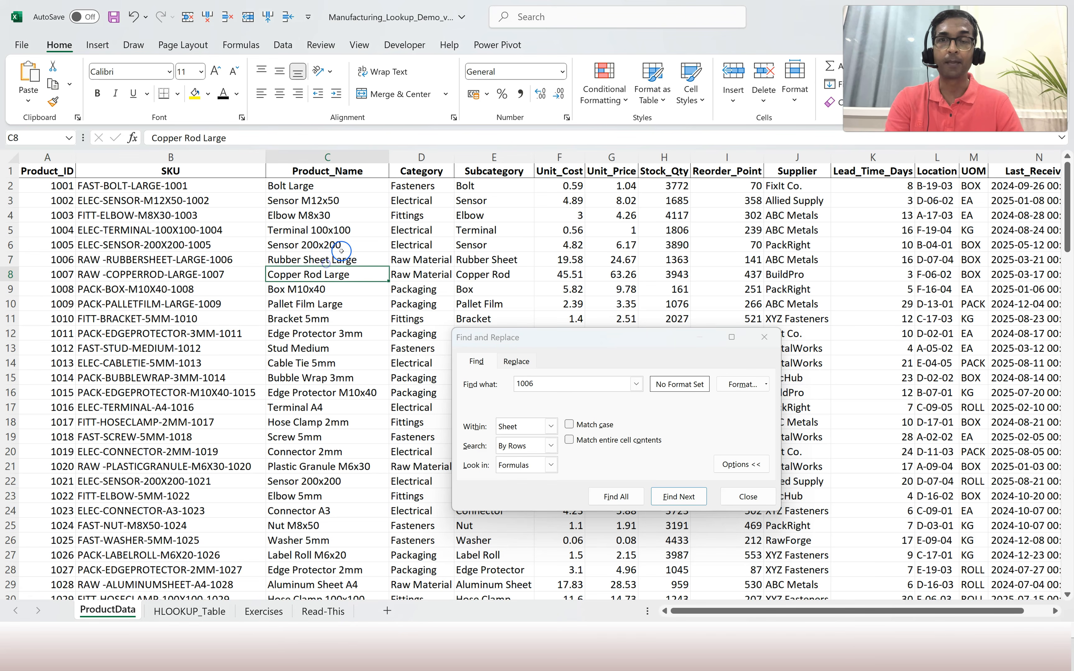
left_click(747, 496)
left_click(326, 262)
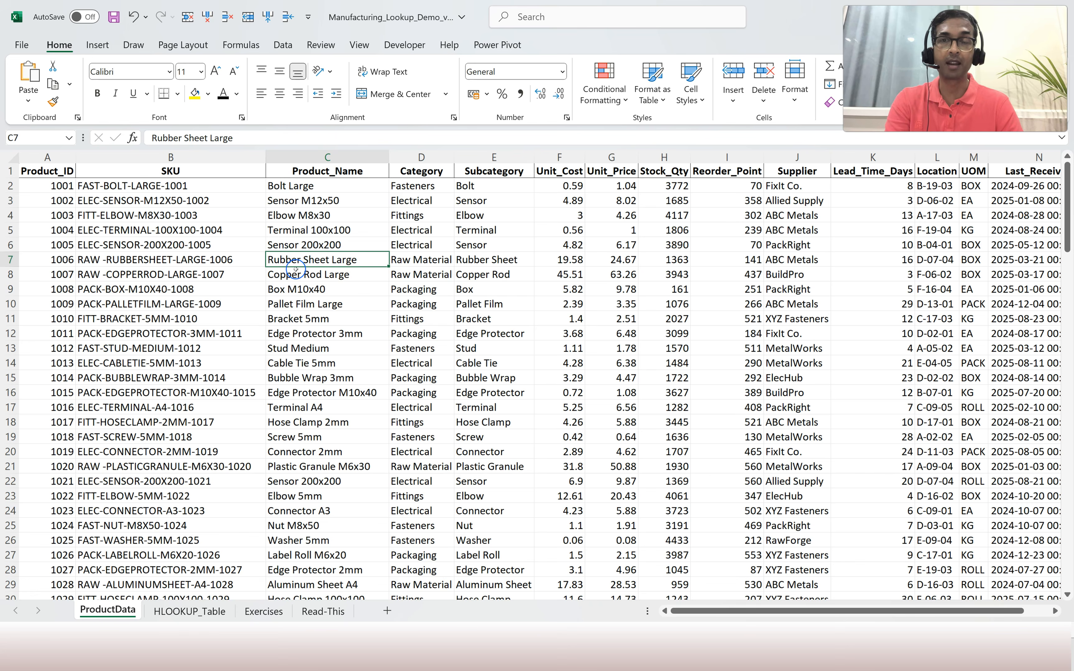
left_click(187, 612)
left_click(275, 611)
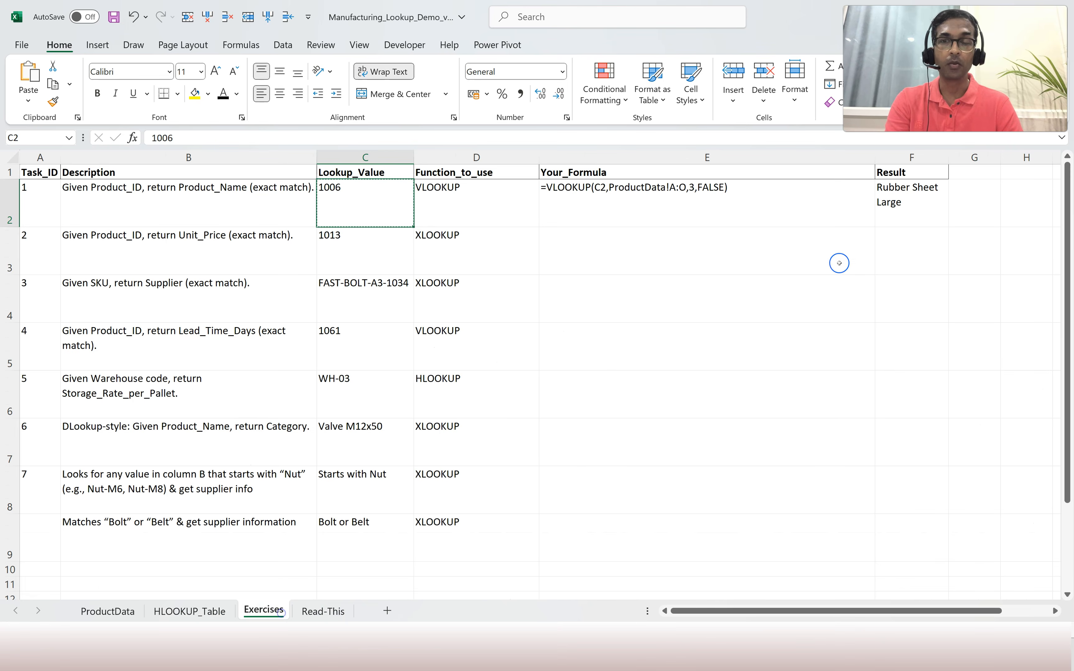
Cancel the pending copy, read Task 4, and color E5's hidden VLOOKUP formula text visible.
left_click(877, 196)
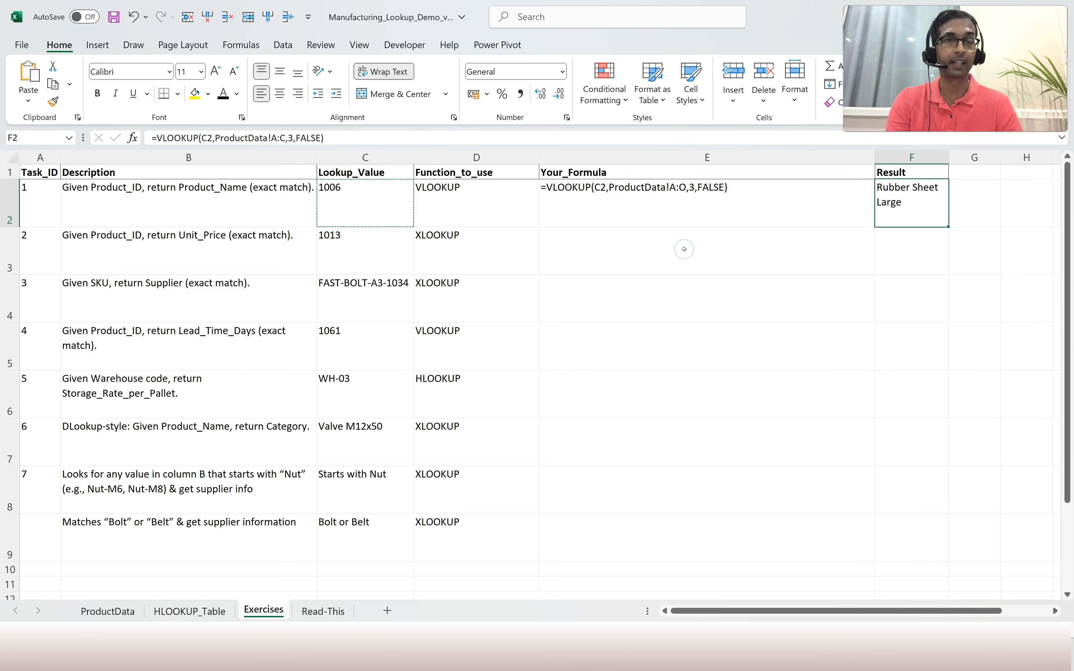
key("Escape")
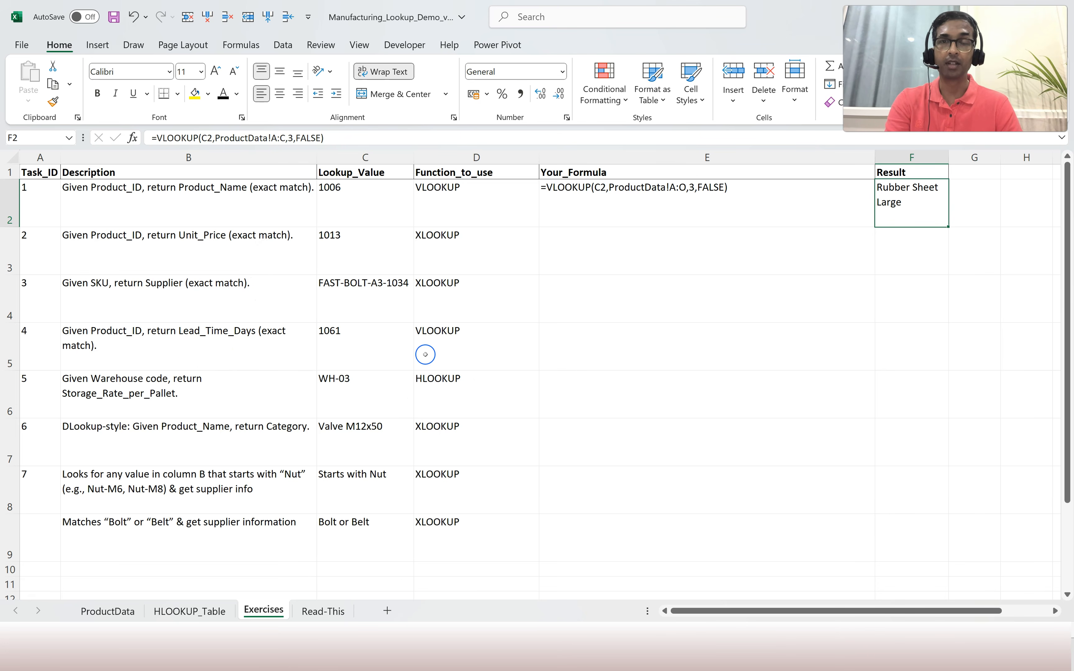
left_click(135, 341)
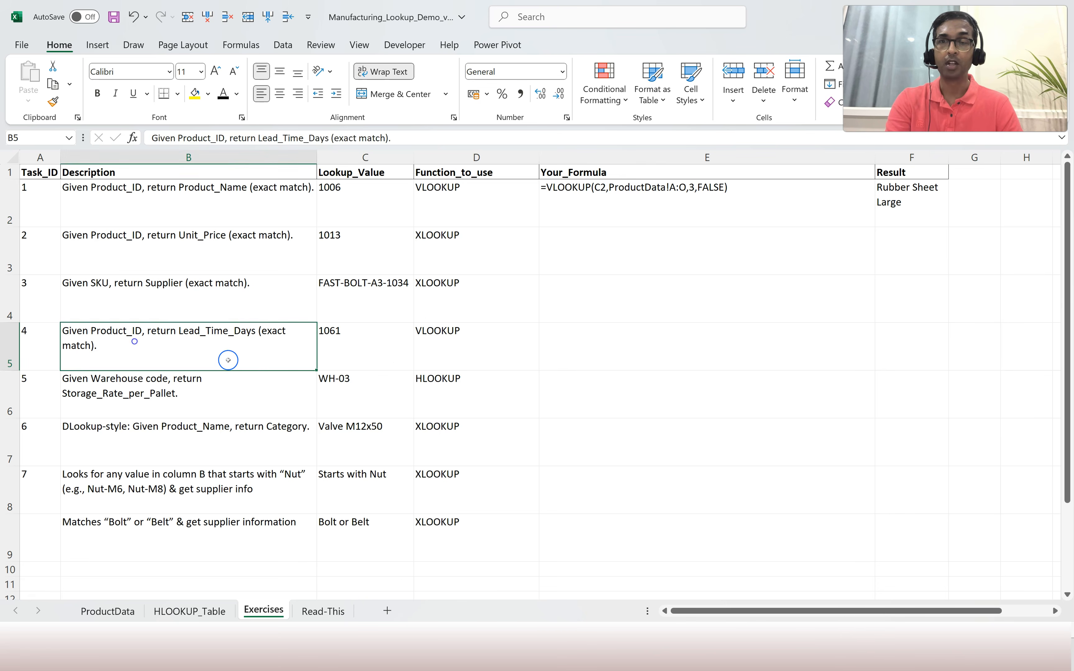
left_click(452, 343)
left_click(160, 354)
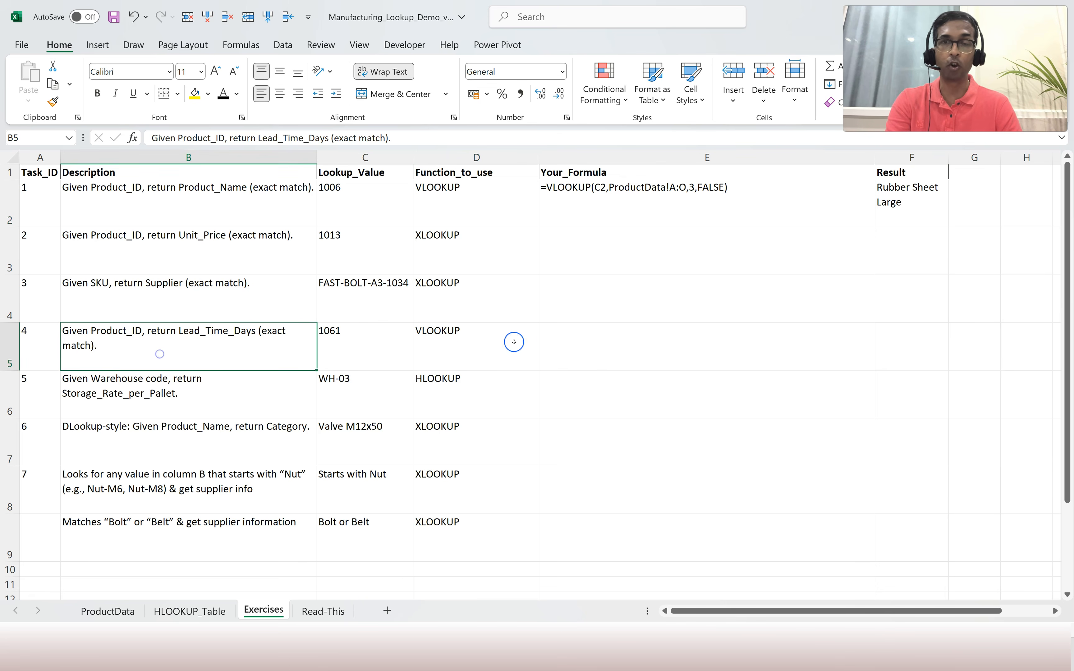
left_click(585, 339)
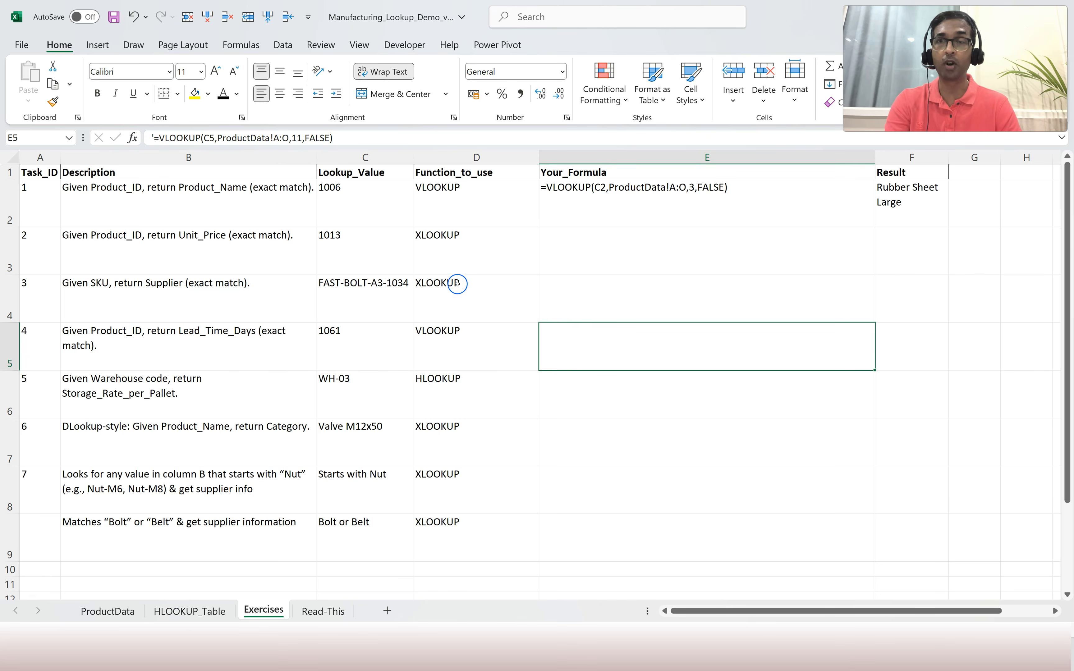
left_click(222, 93)
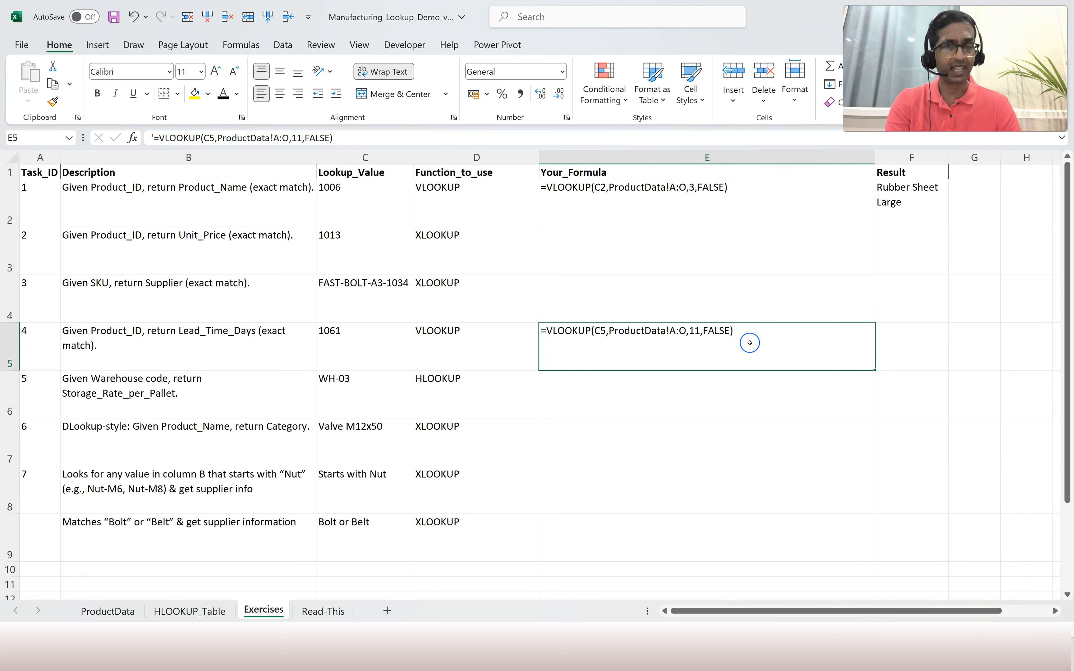
left_click(917, 341)
Enter =VLOOKUP(C5,ProductData!A:O,11,FALSE) in F5, returning 29 lead-time days for 1061.
type("=")
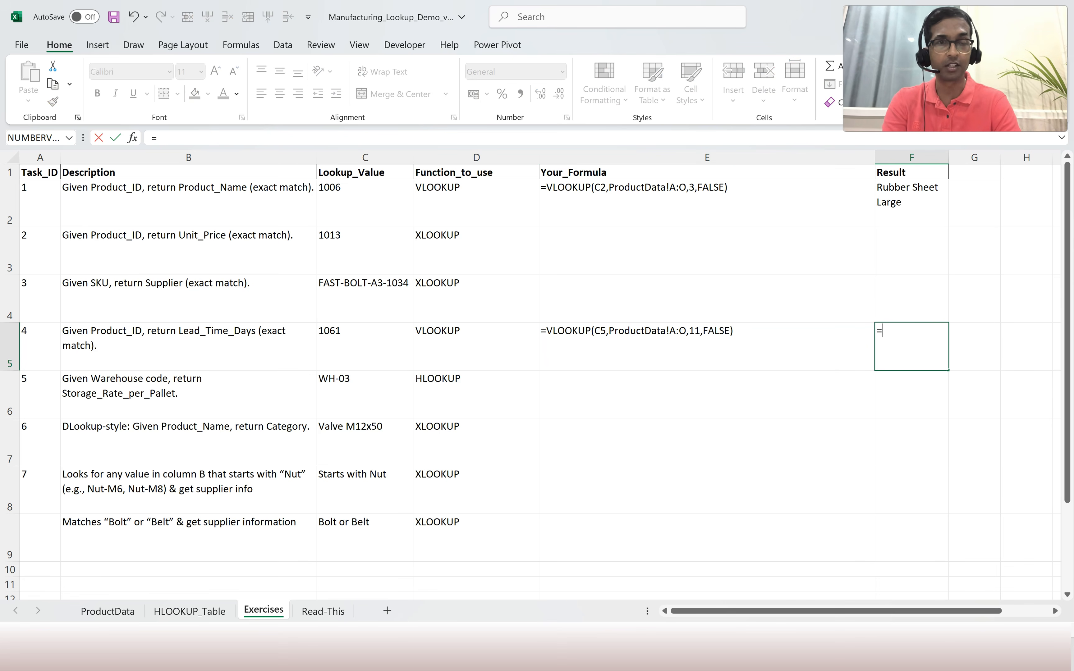
type("vlookup(")
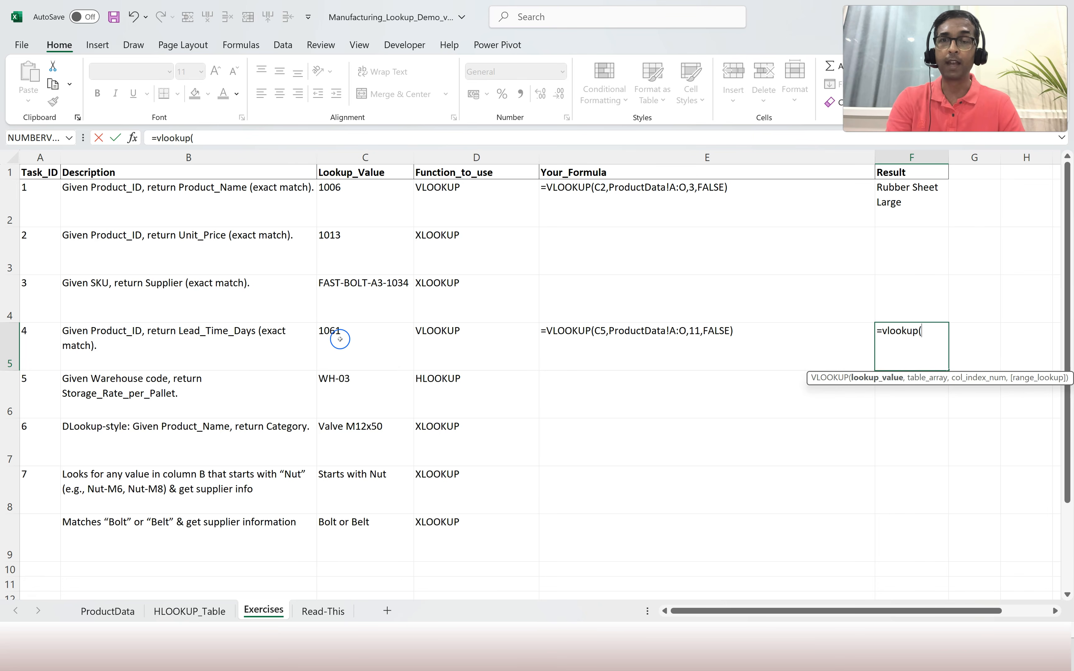
left_click(349, 341)
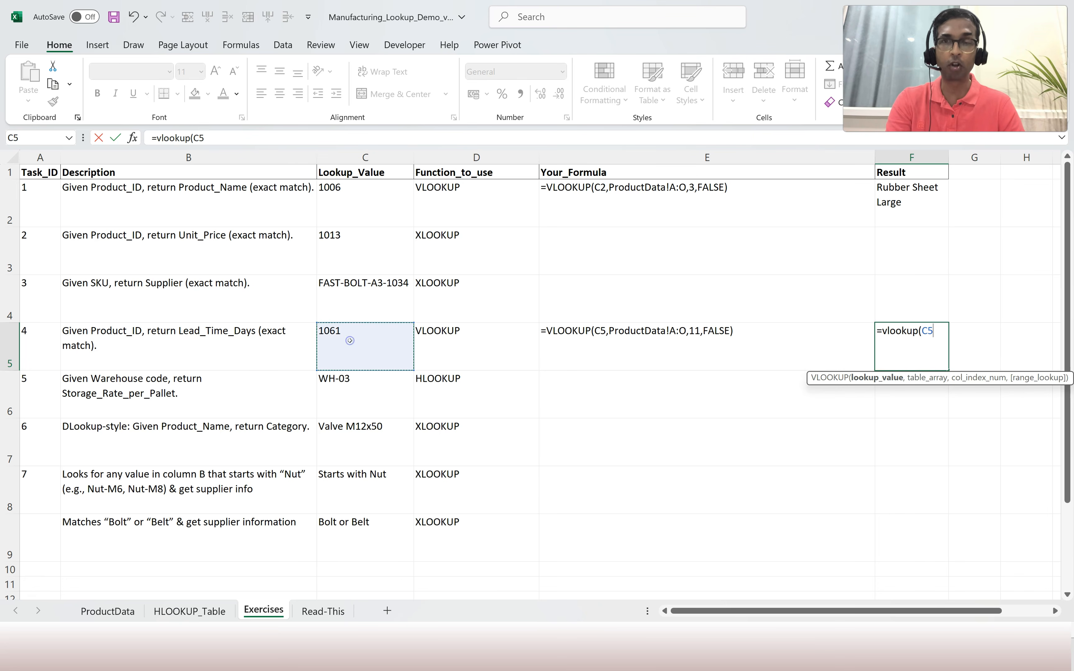
type(",")
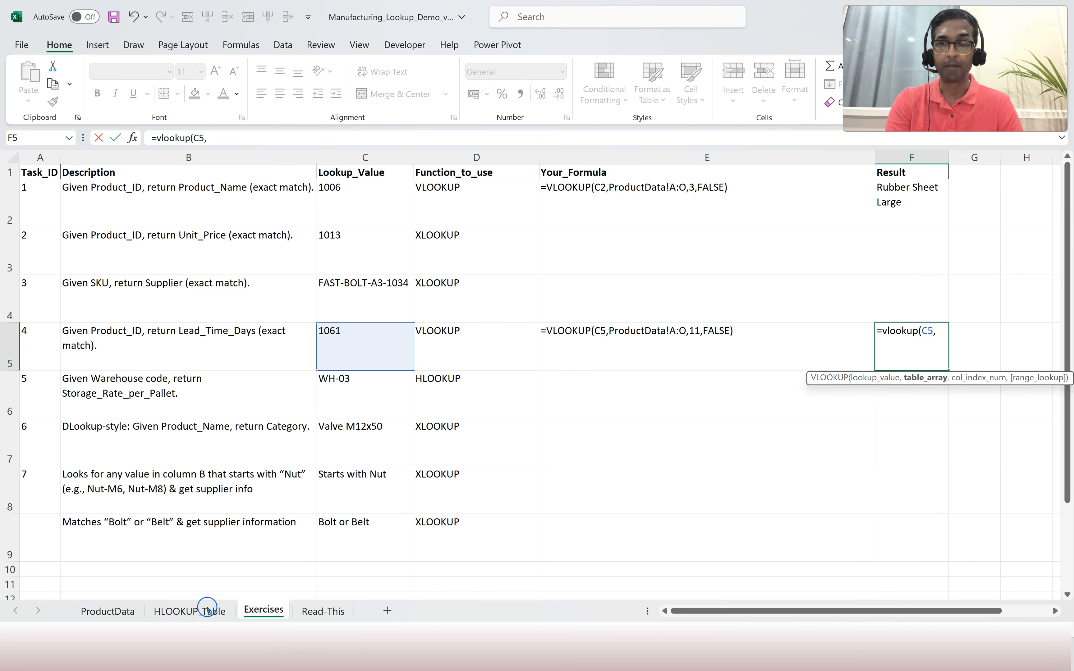
left_click(108, 616)
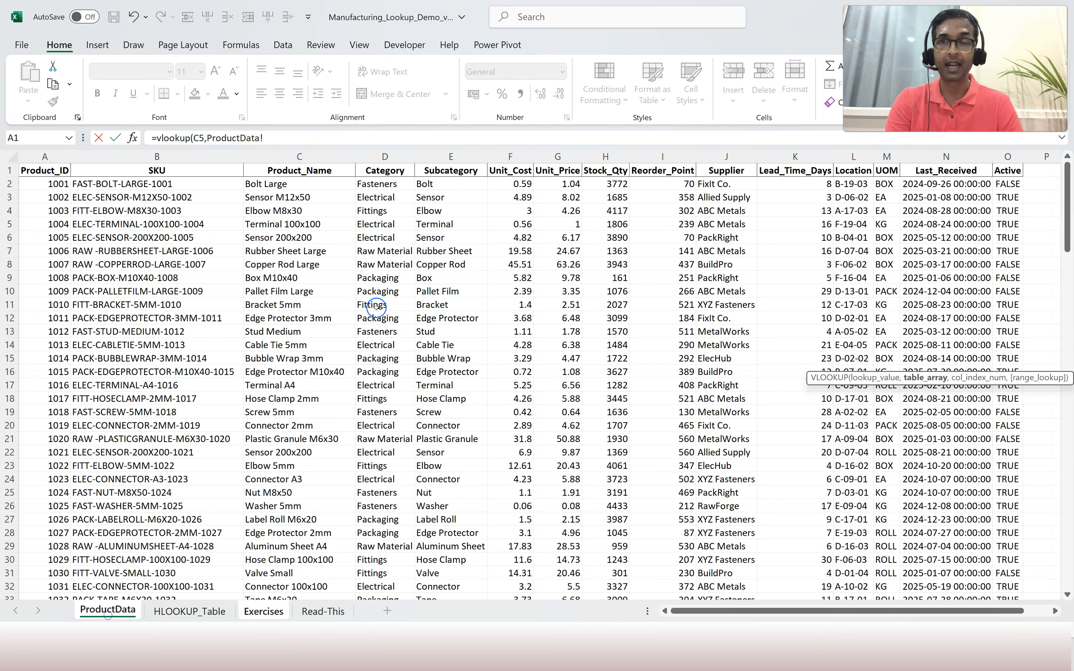
left_click_drag(40, 163, 1012, 208)
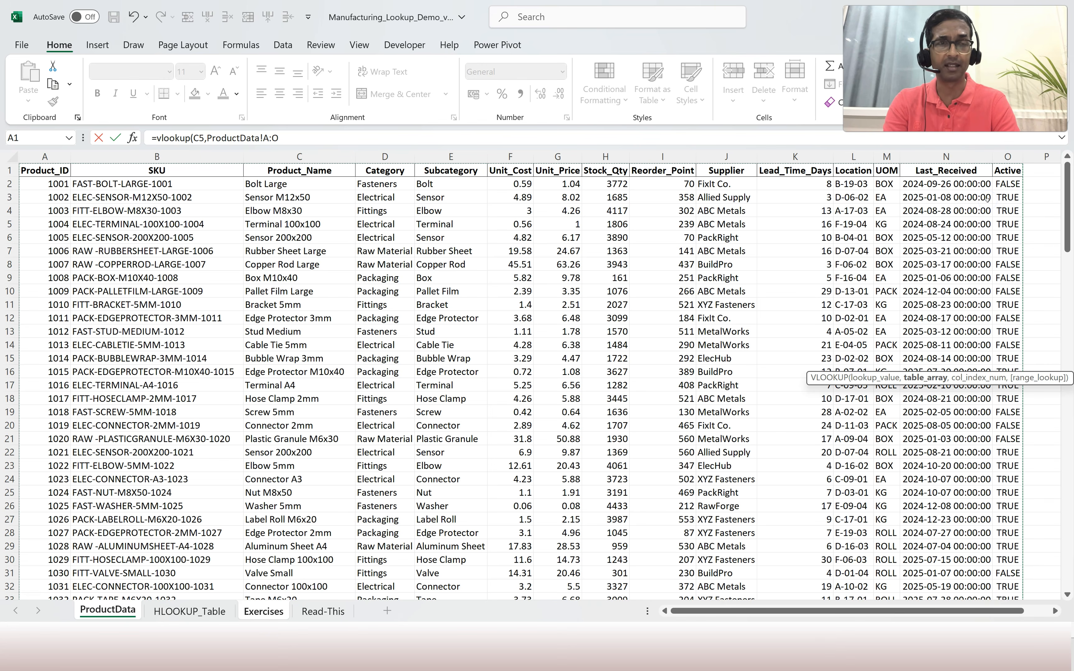
type(",")
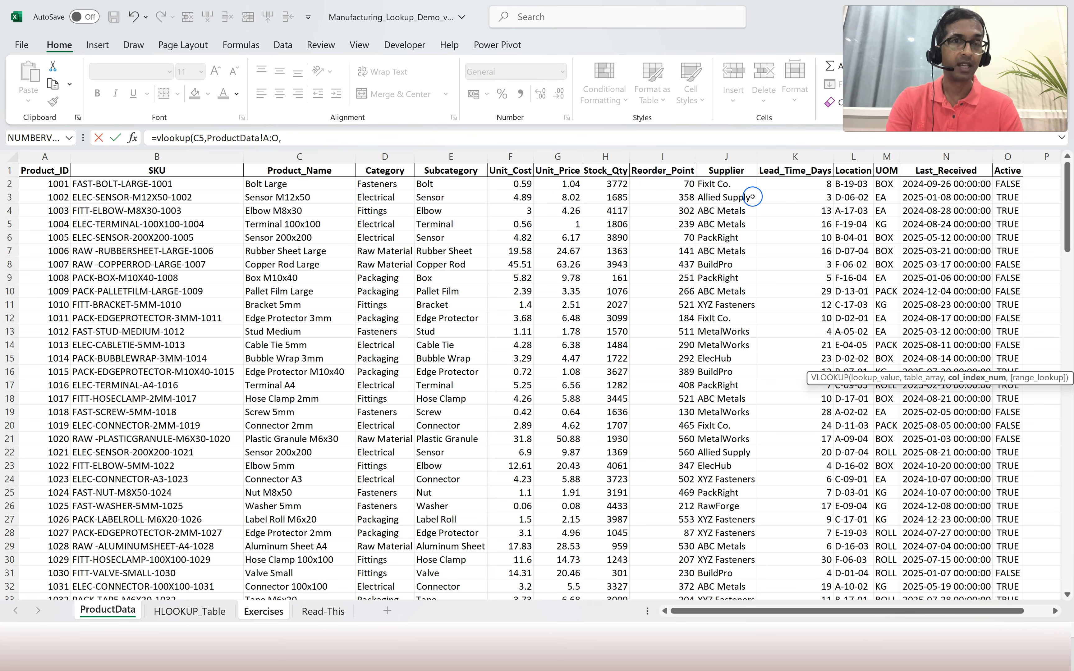
left_click(326, 141)
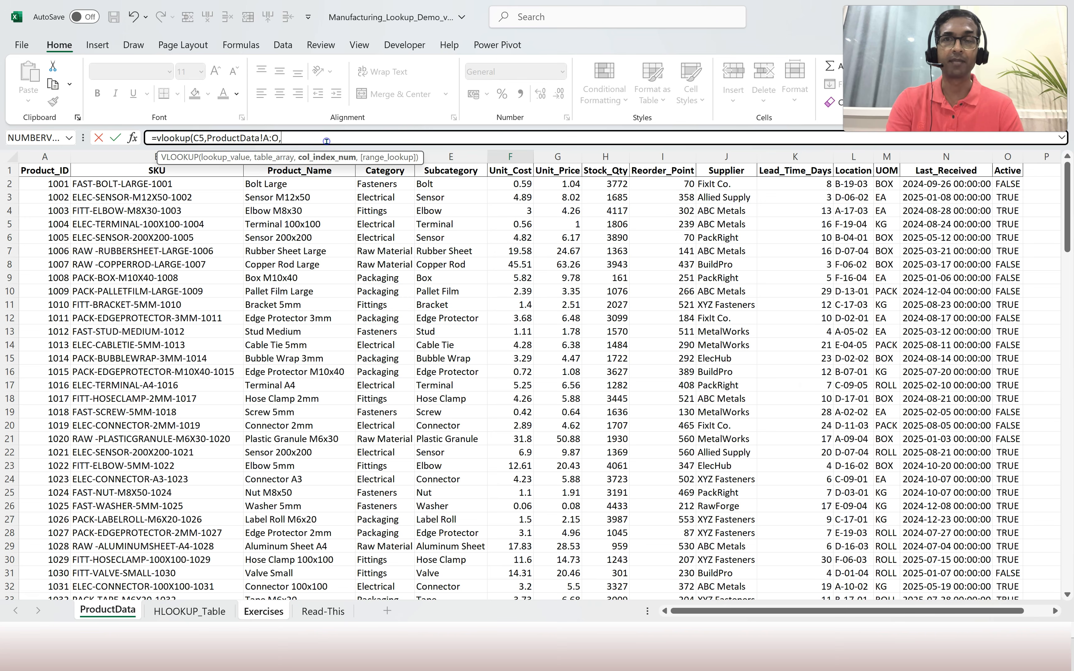
type(",f")
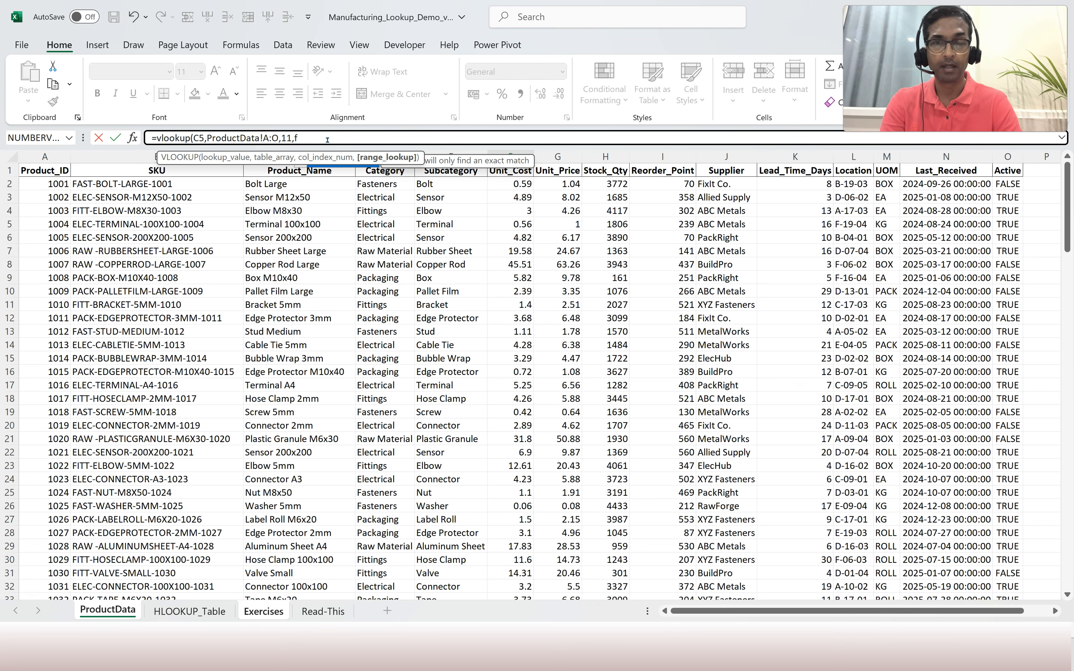
type("alse)")
key("Return")
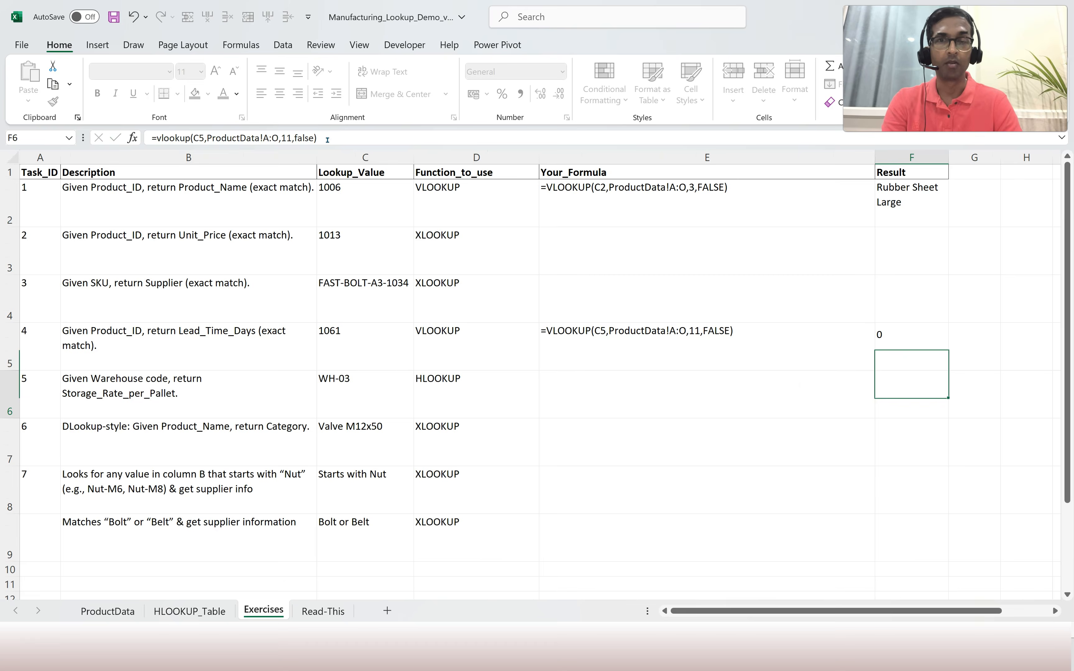
key("Up")
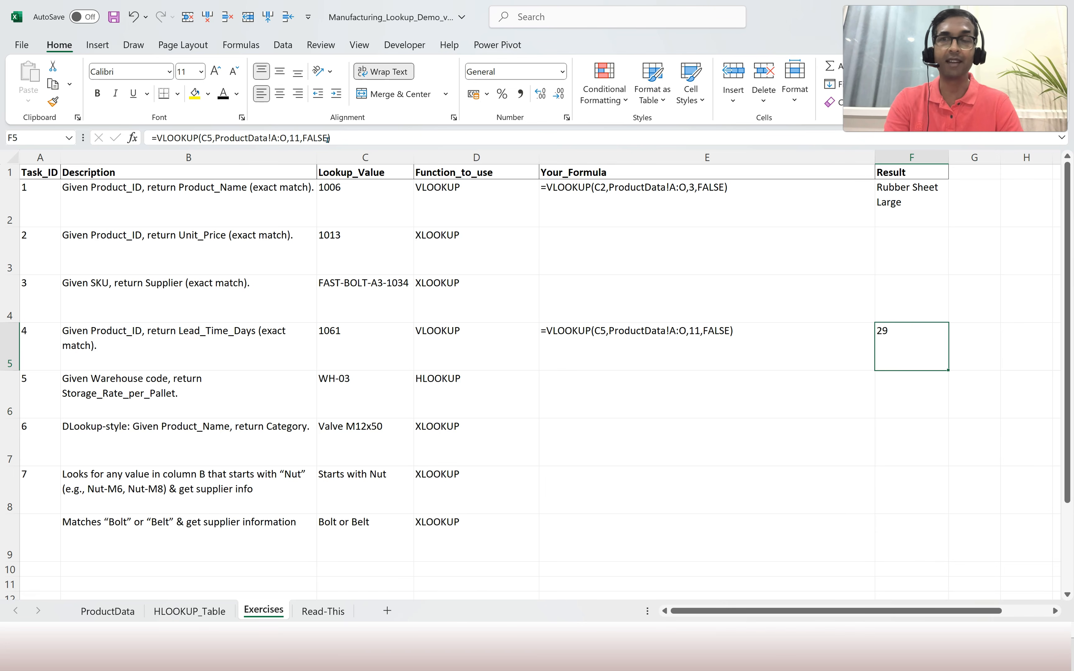
left_click(348, 357)
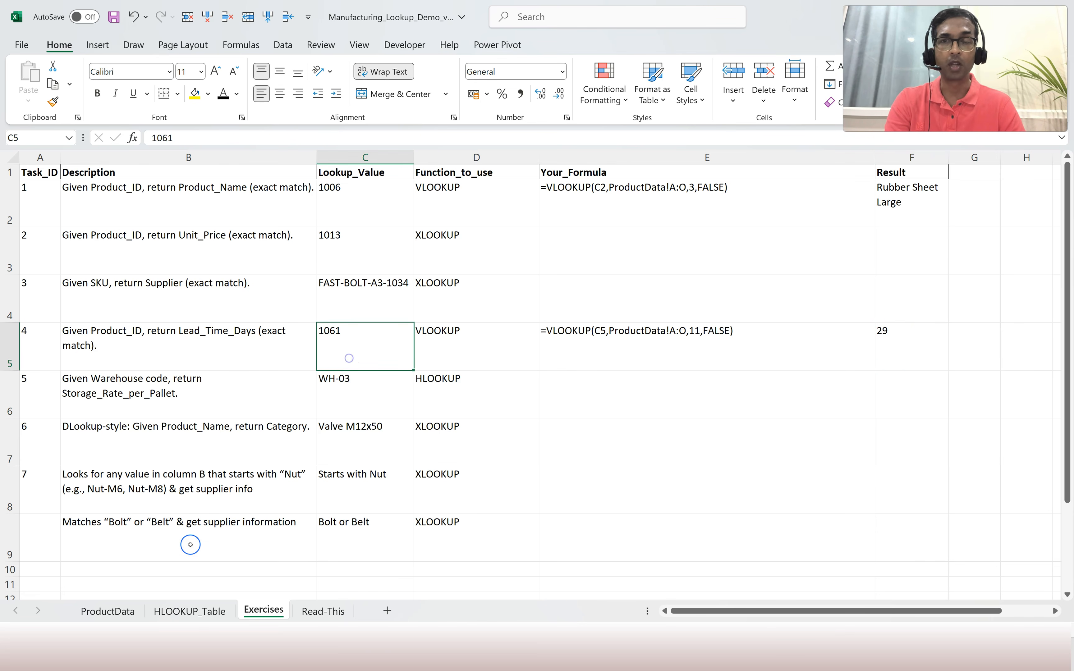
left_click(106, 611)
left_click(171, 377)
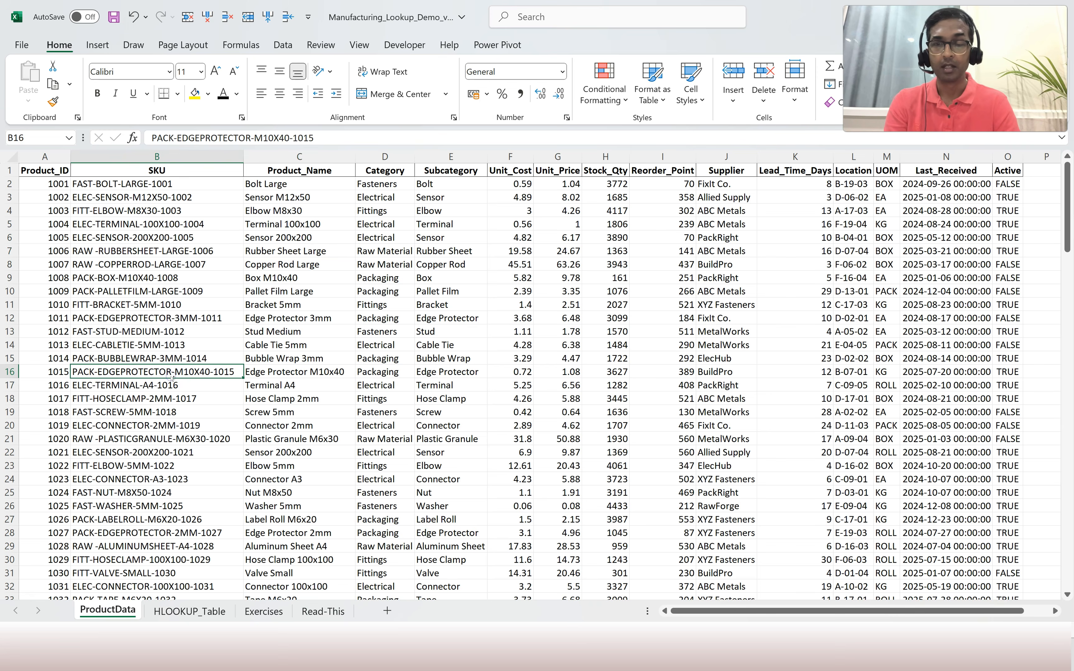
key("ctrl+f")
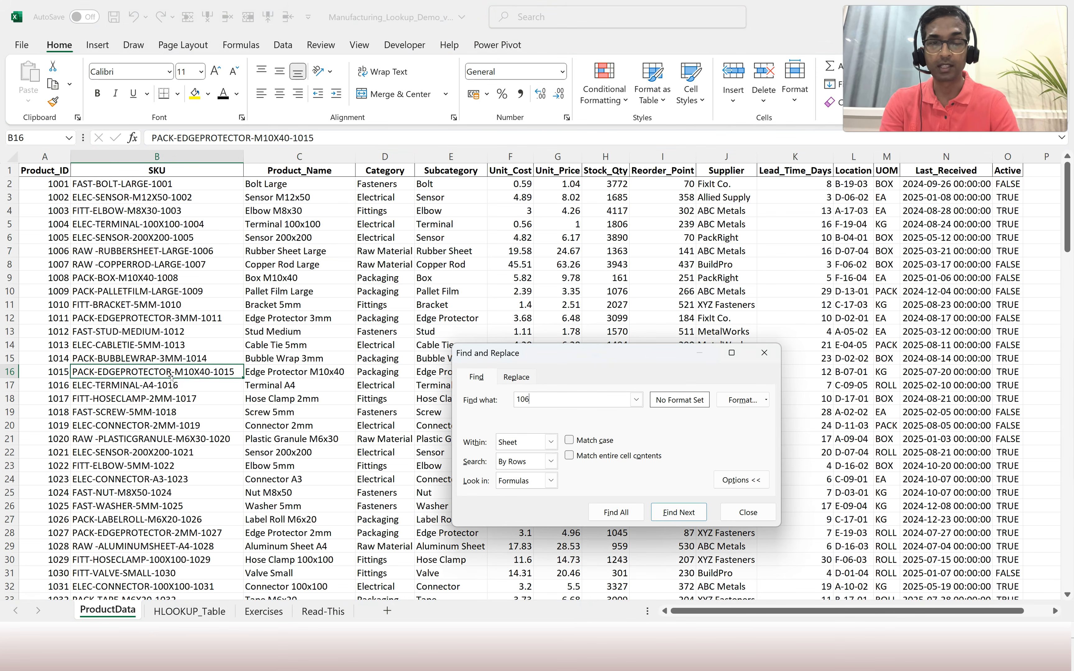
key("Return")
left_click(98, 429)
left_click(59, 385)
left_click(746, 418)
left_click(748, 512)
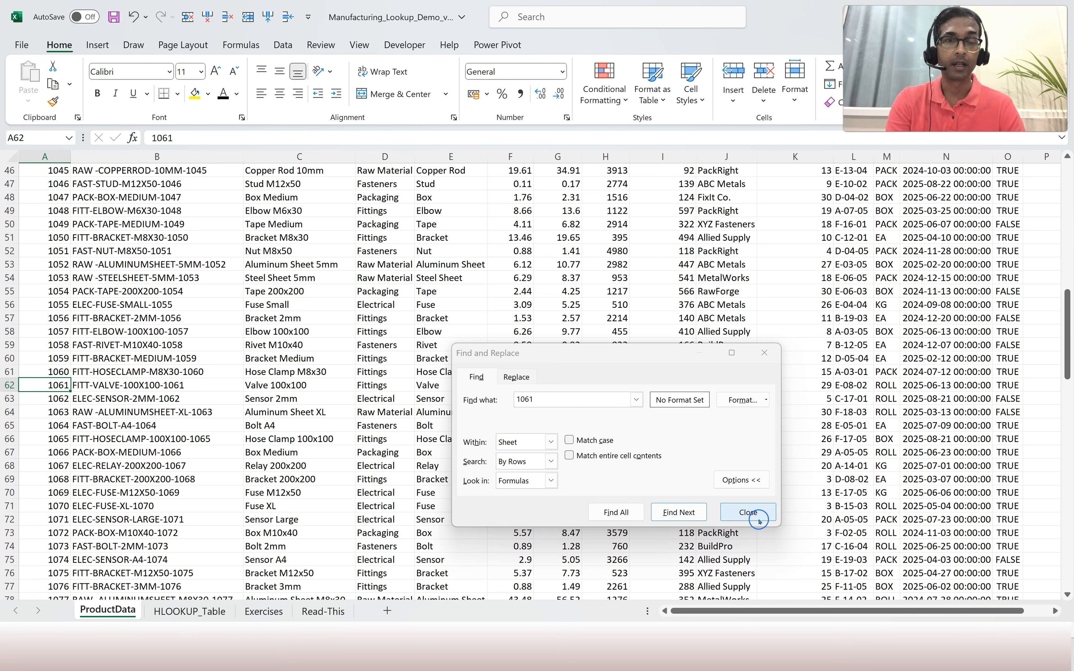
left_click(7, 383)
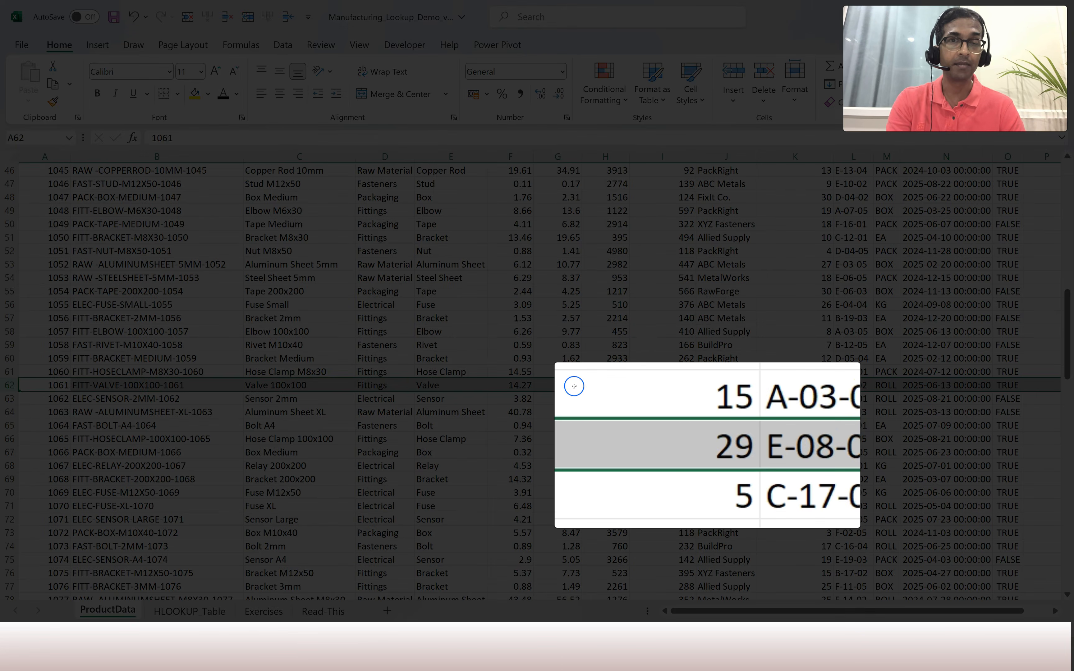
left_click(826, 385)
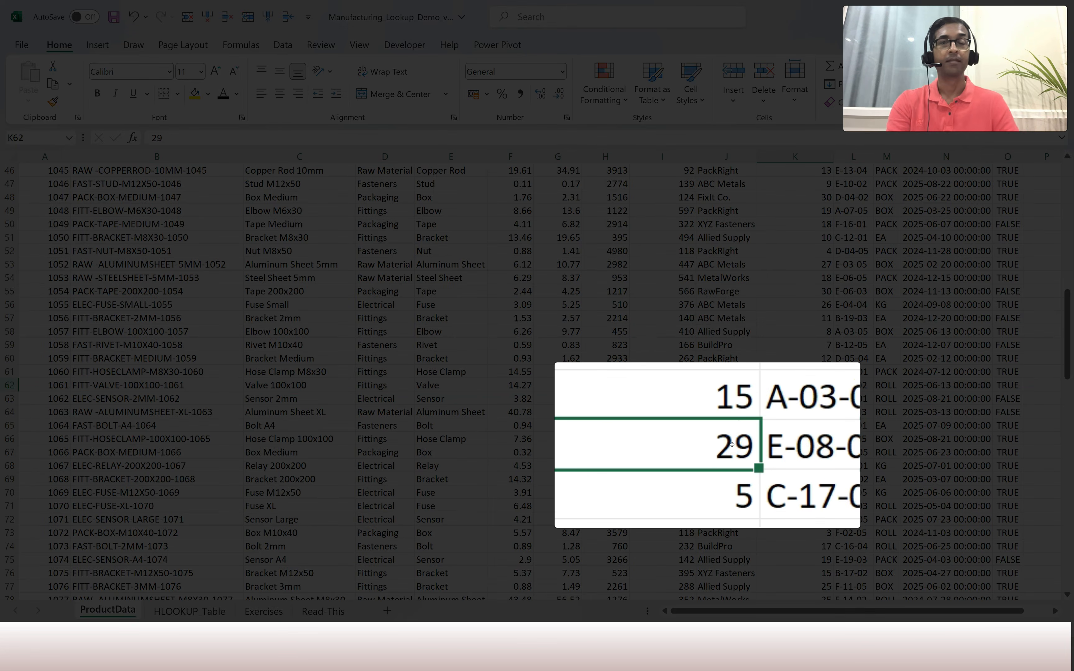
scroll(373, 554, "up", 15)
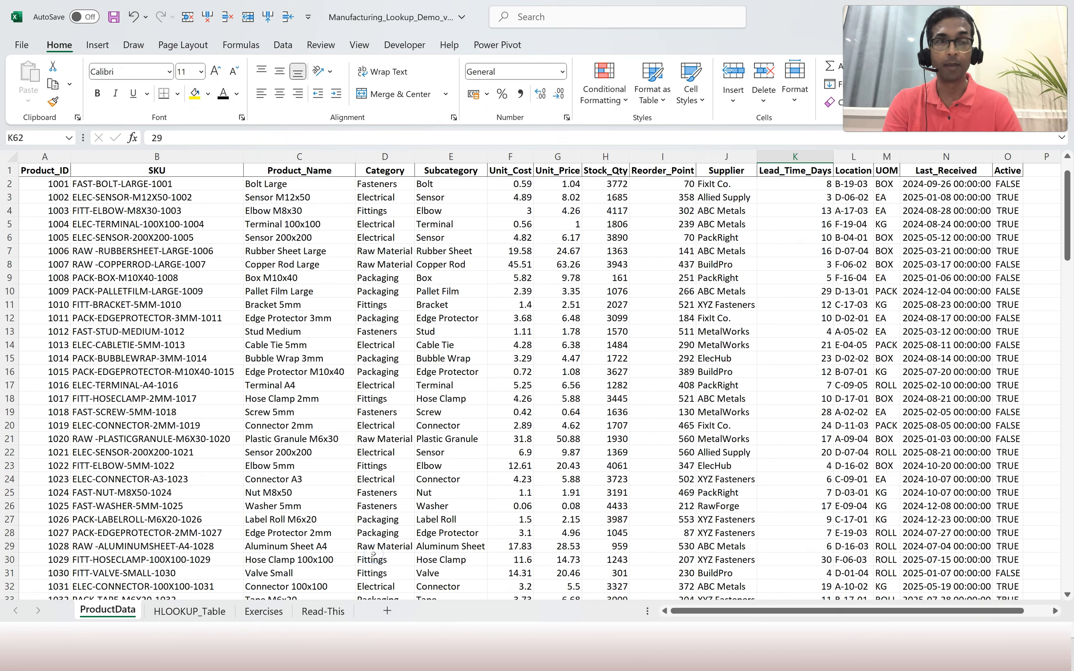
left_click(263, 612)
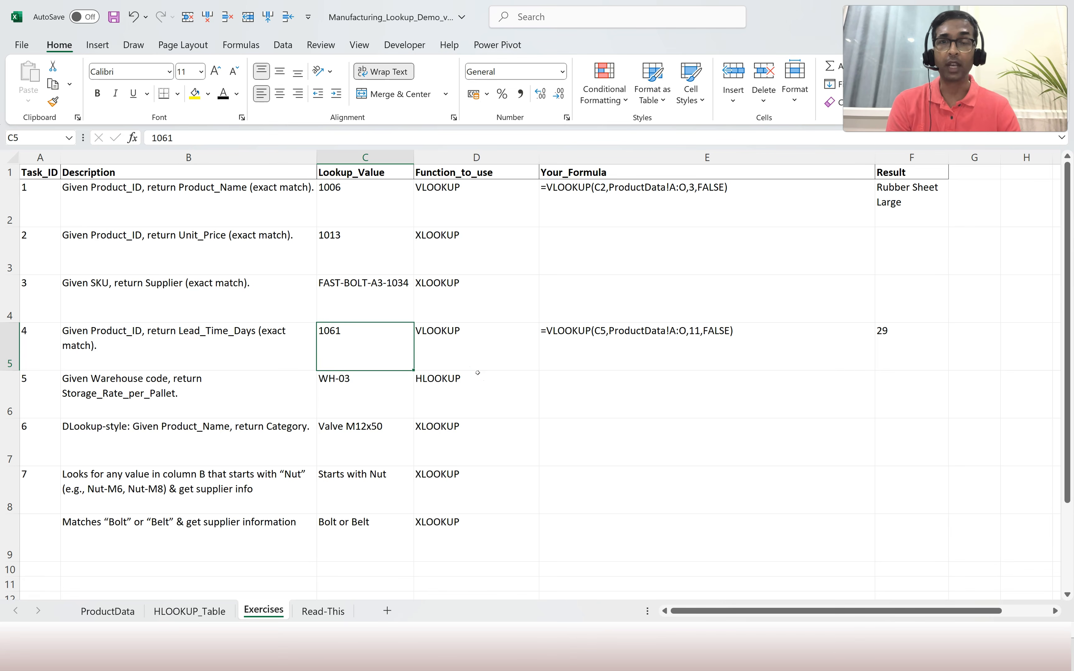
Color Task 5's formula text in E6 black, then view the HLOOKUP_Table warehouse data.
left_click(463, 395)
left_click(644, 400)
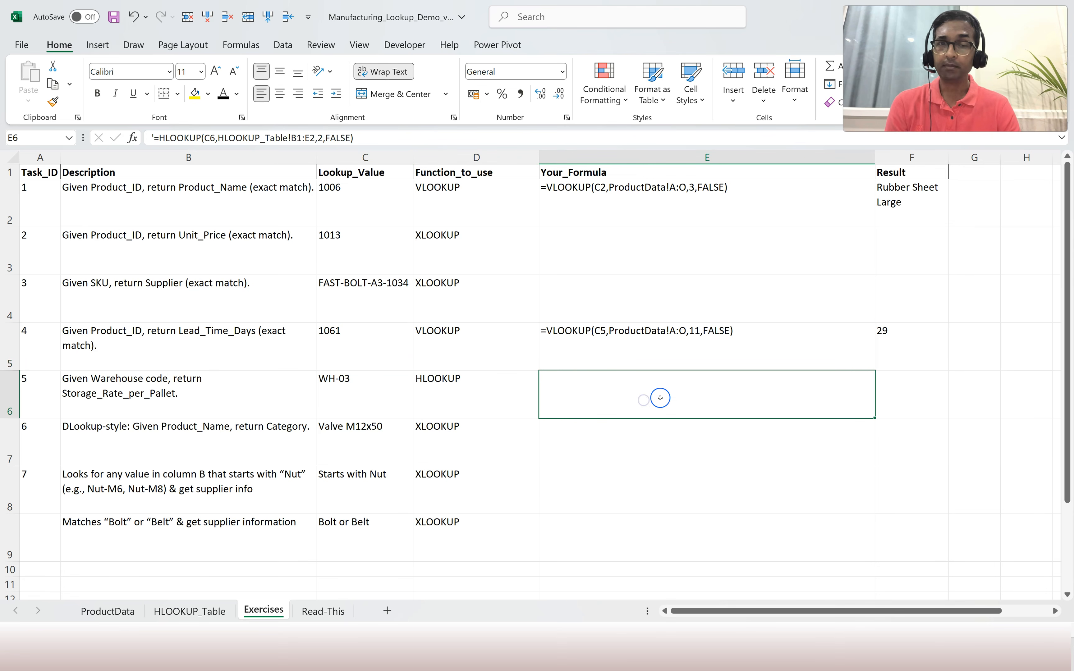
left_click(223, 93)
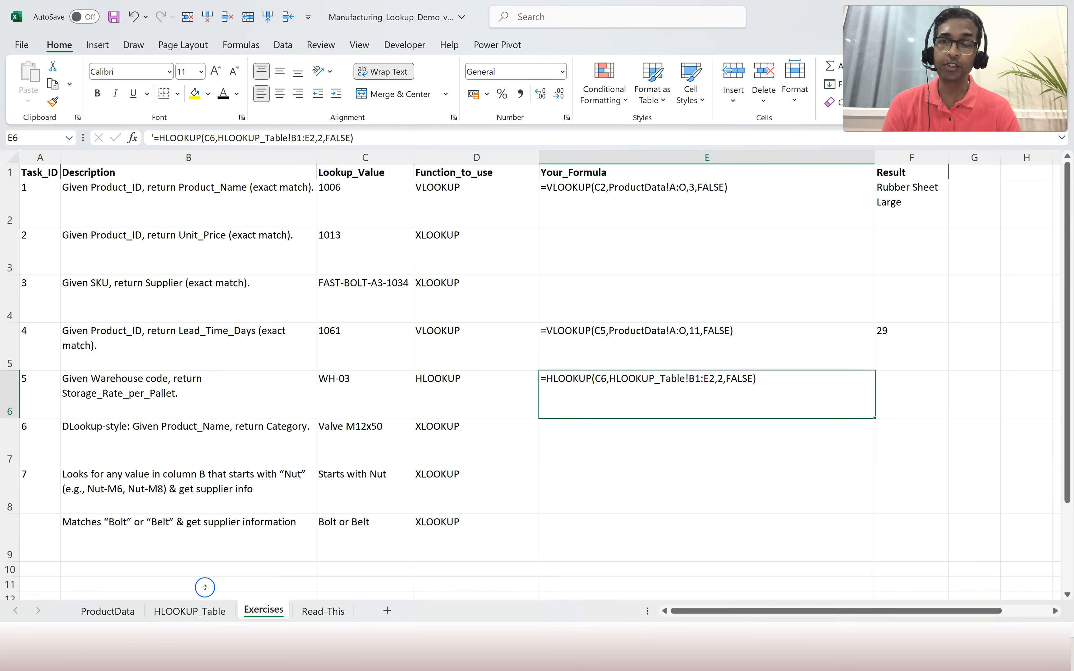
left_click(199, 609)
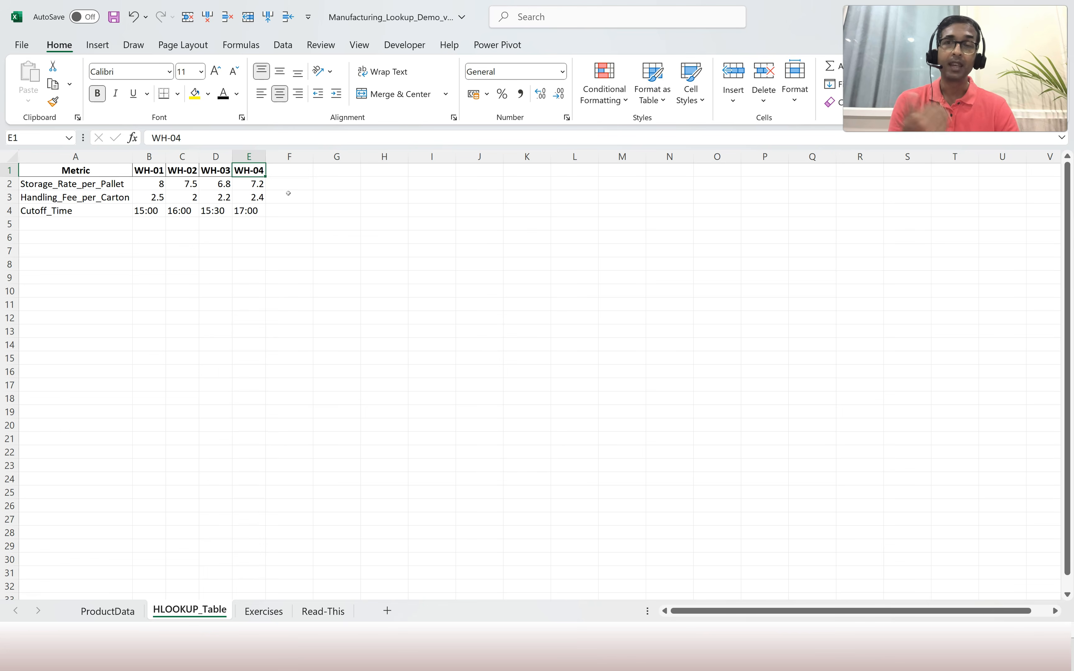
Enter =HLOOKUP(C6,HLOOKUP_Table!A1:E4,2,FALSE) in F6, returning 6.8 for WH-03.
left_click(264, 611)
left_click(877, 407)
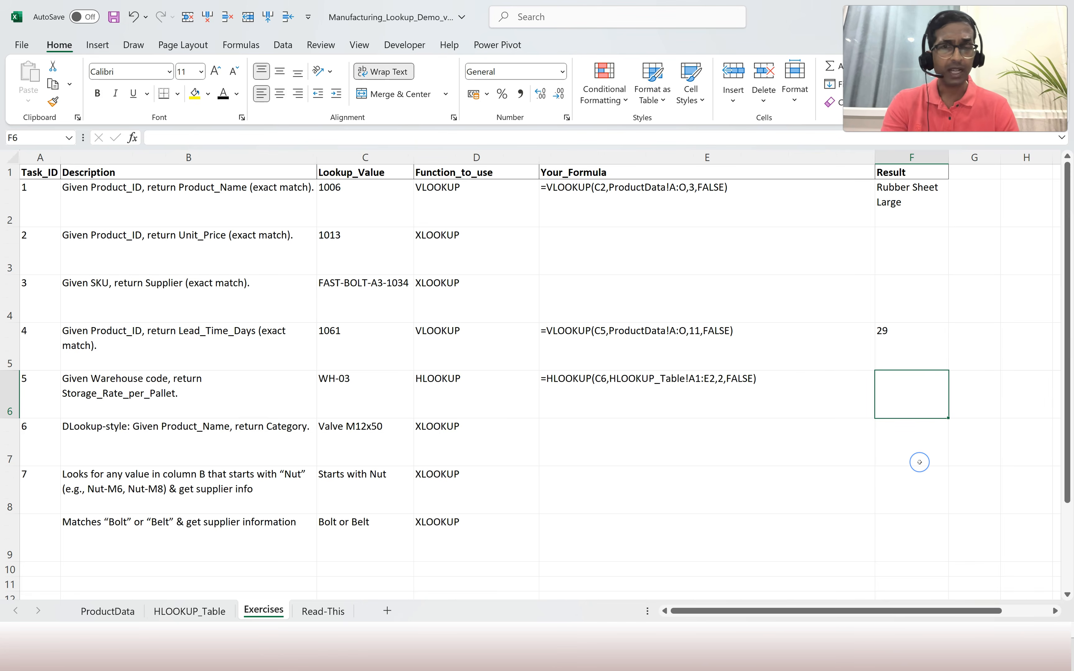
type("=hloo")
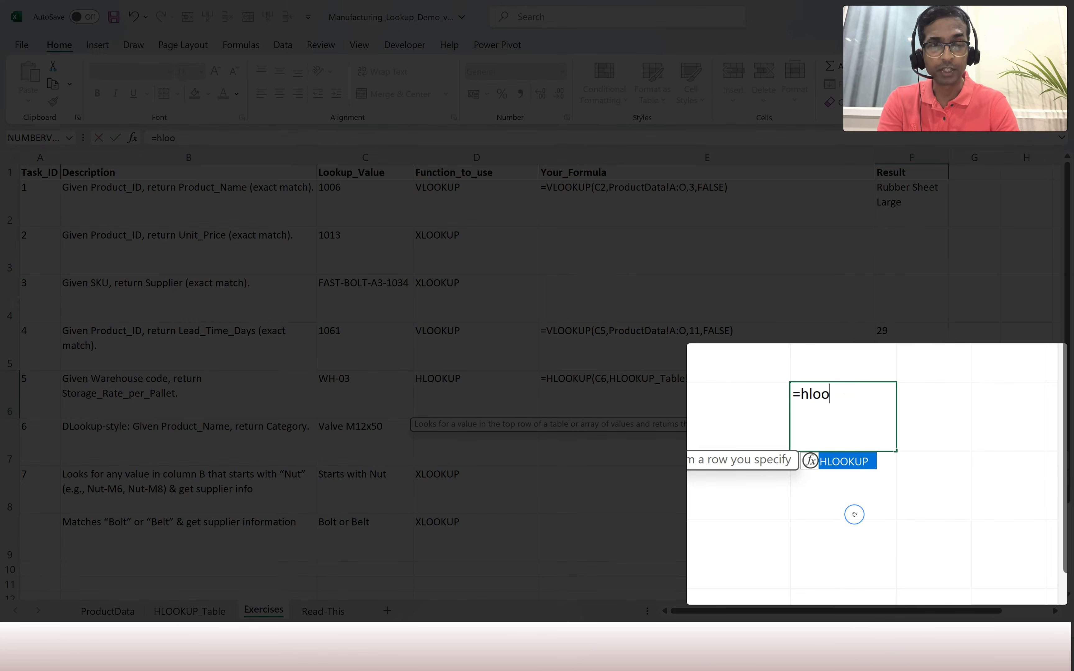
type("kup(")
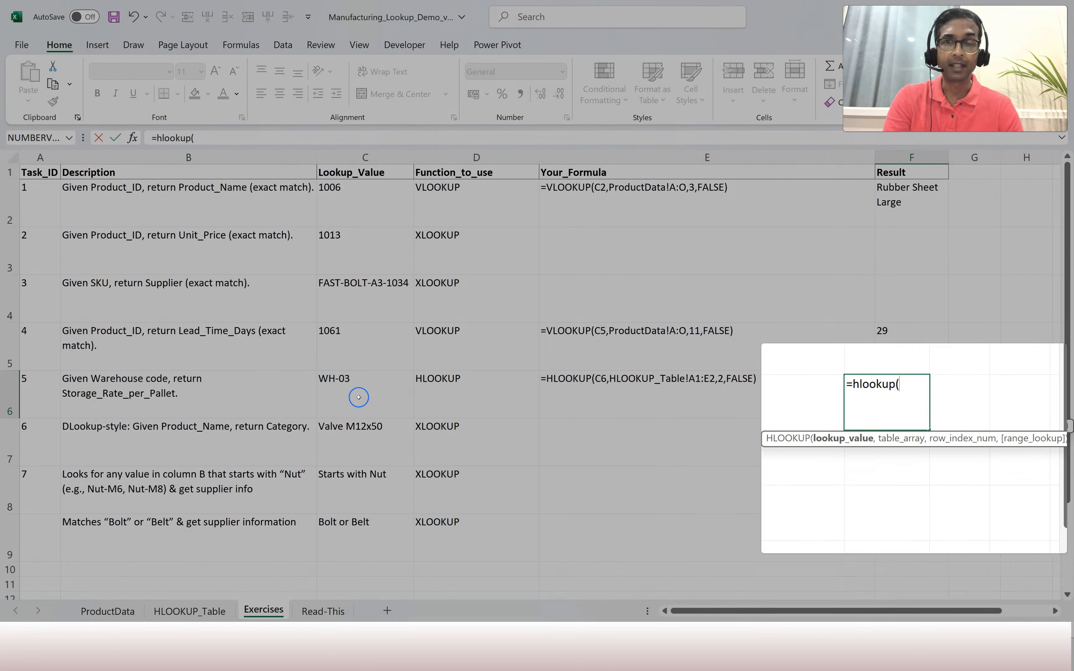
left_click(358, 395)
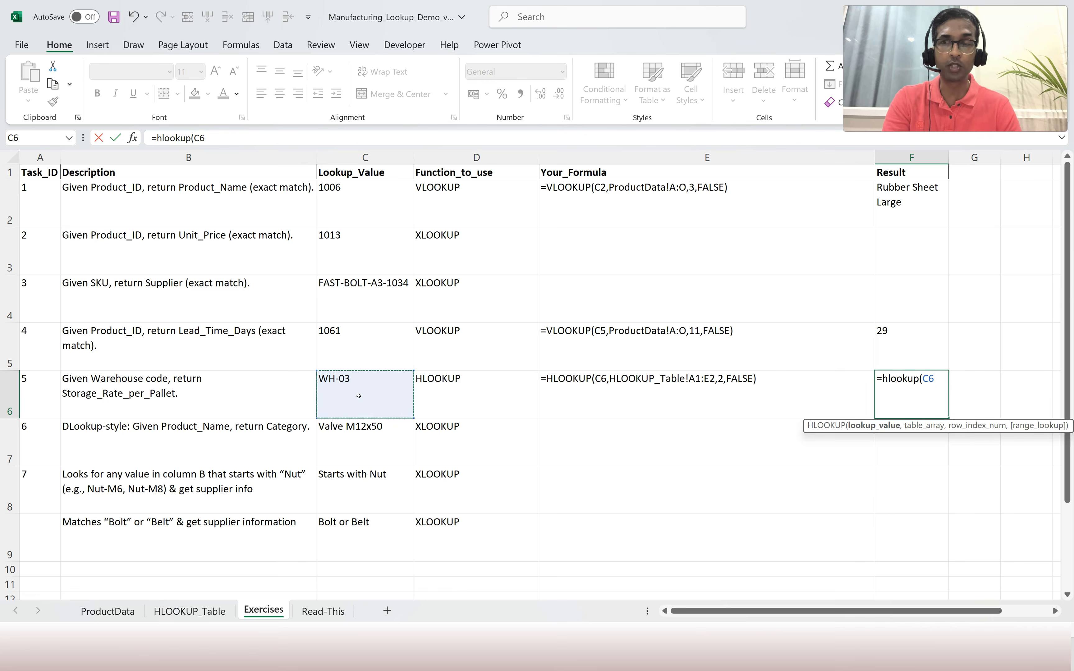
type(",")
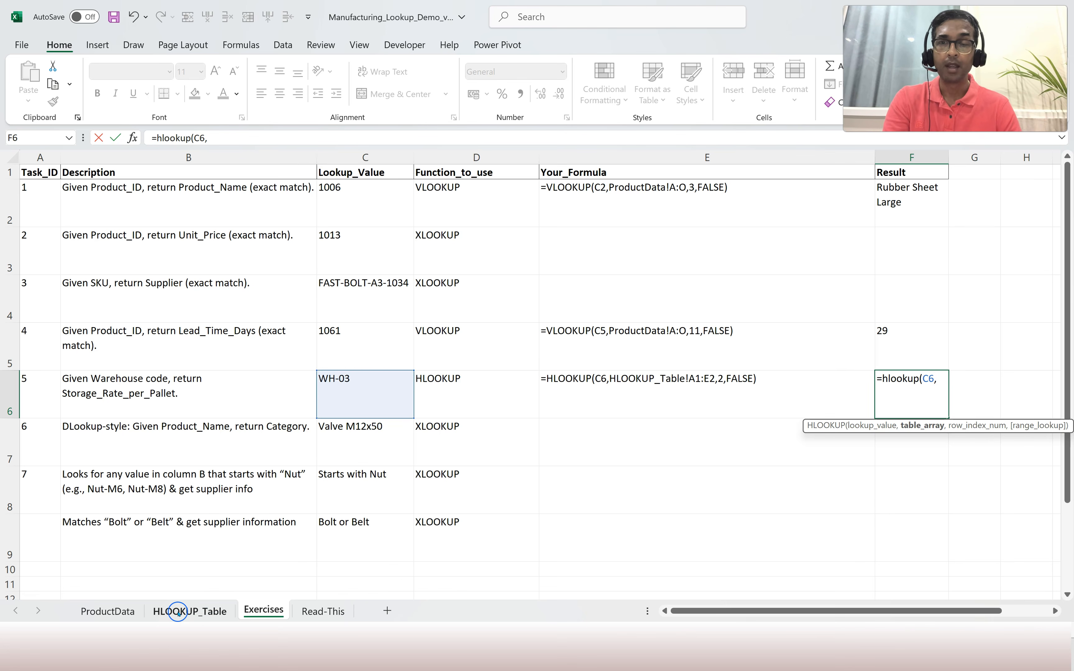
left_click(195, 611)
left_click_drag(58, 187, 360, 254)
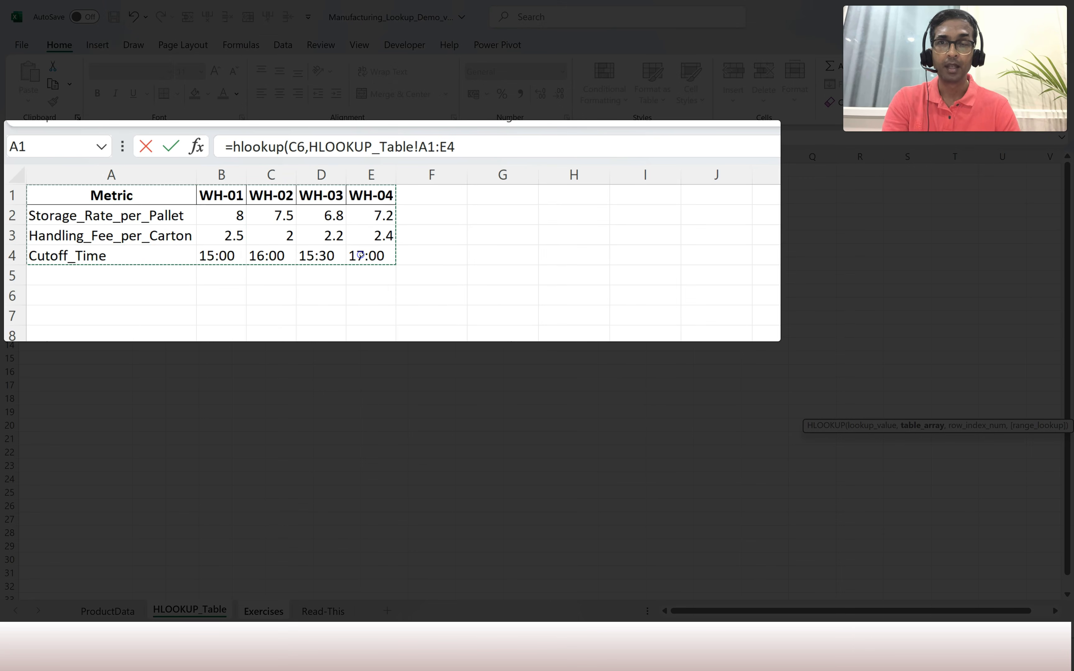
type(",")
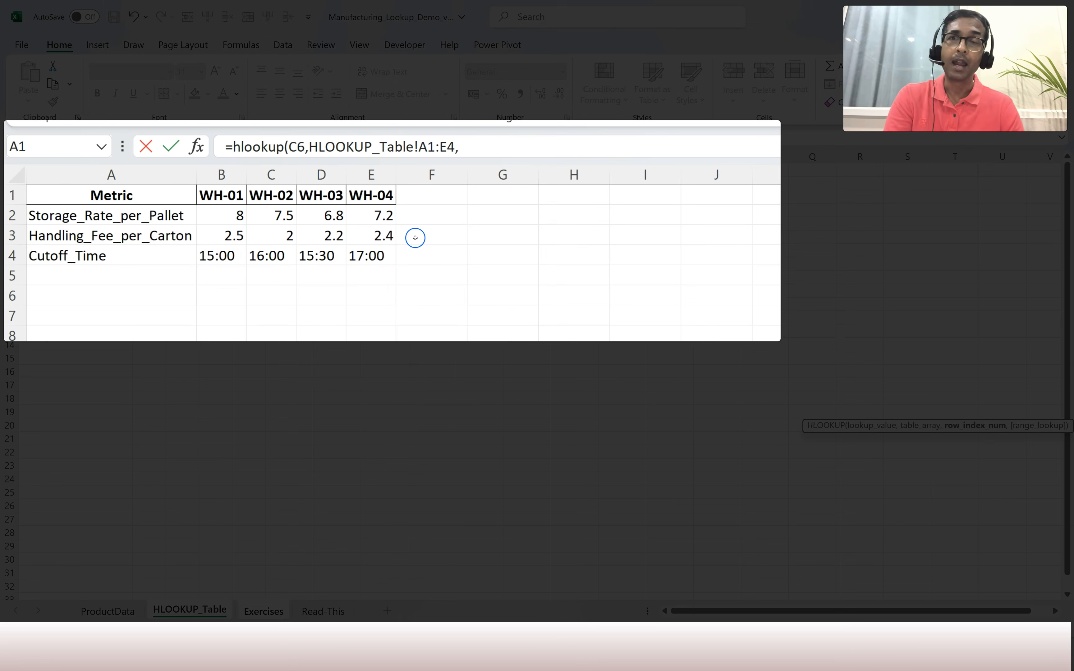
left_click(508, 152)
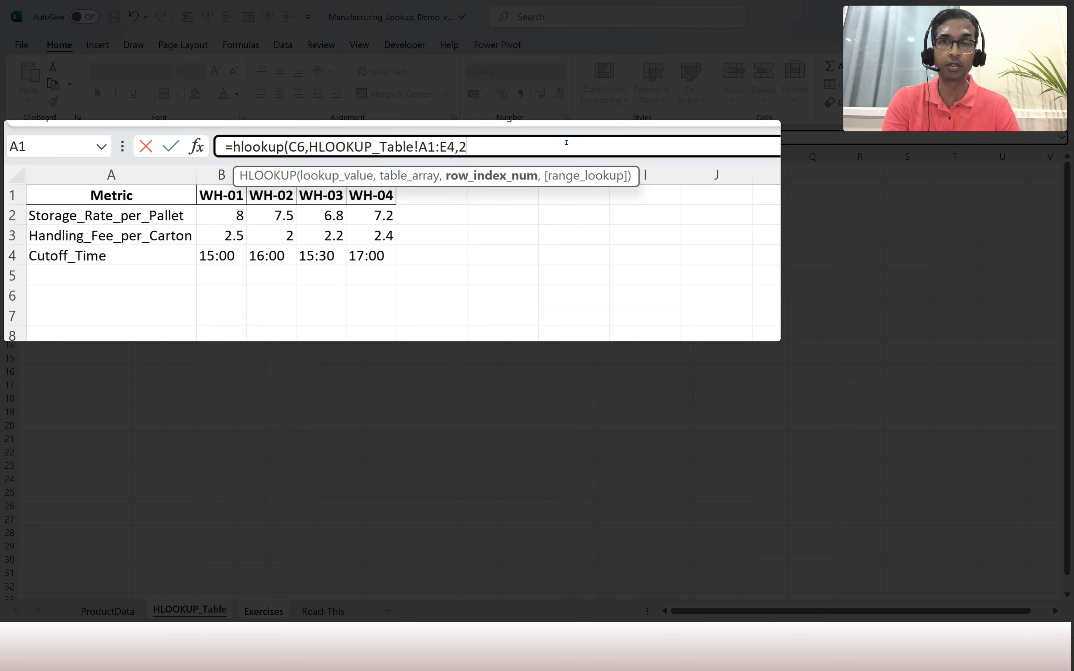
type(",")
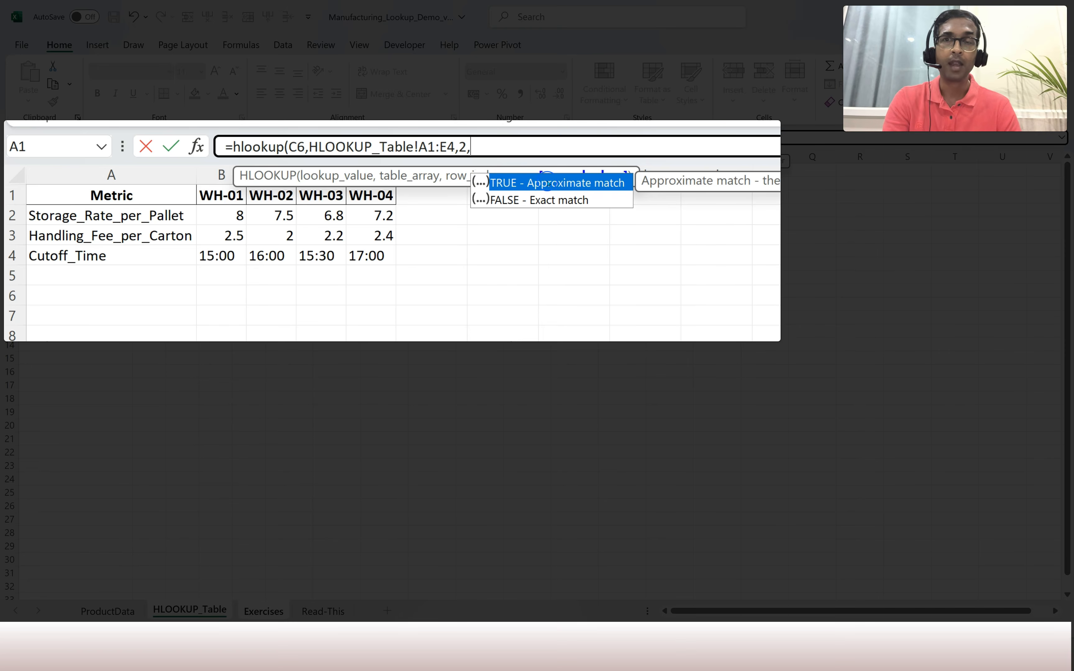
type("false)")
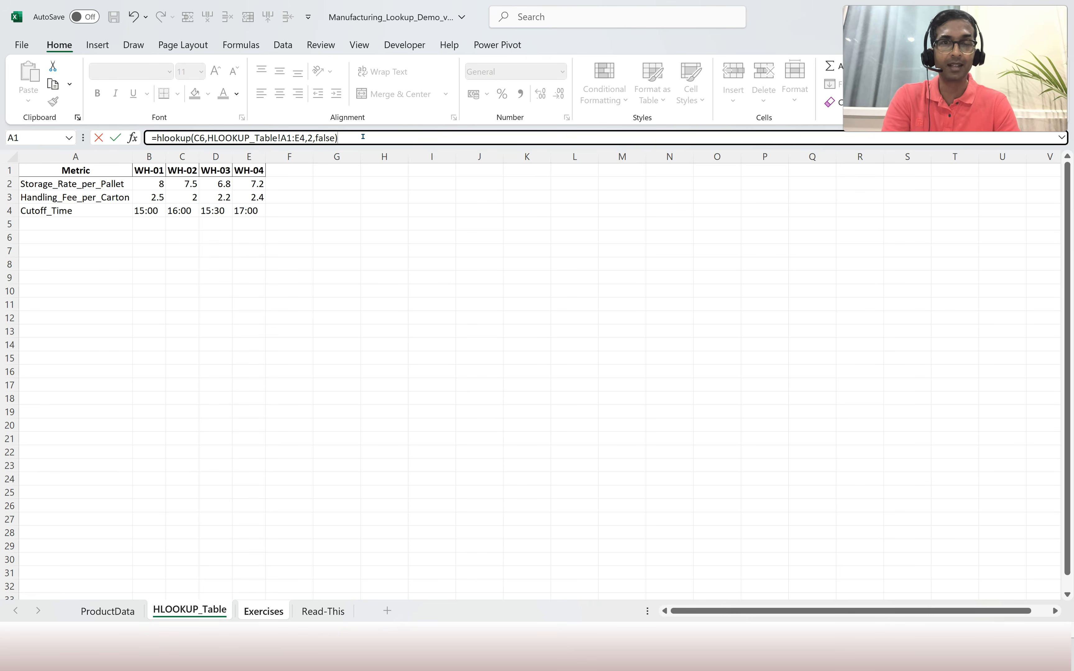
key("Return")
key("Up")
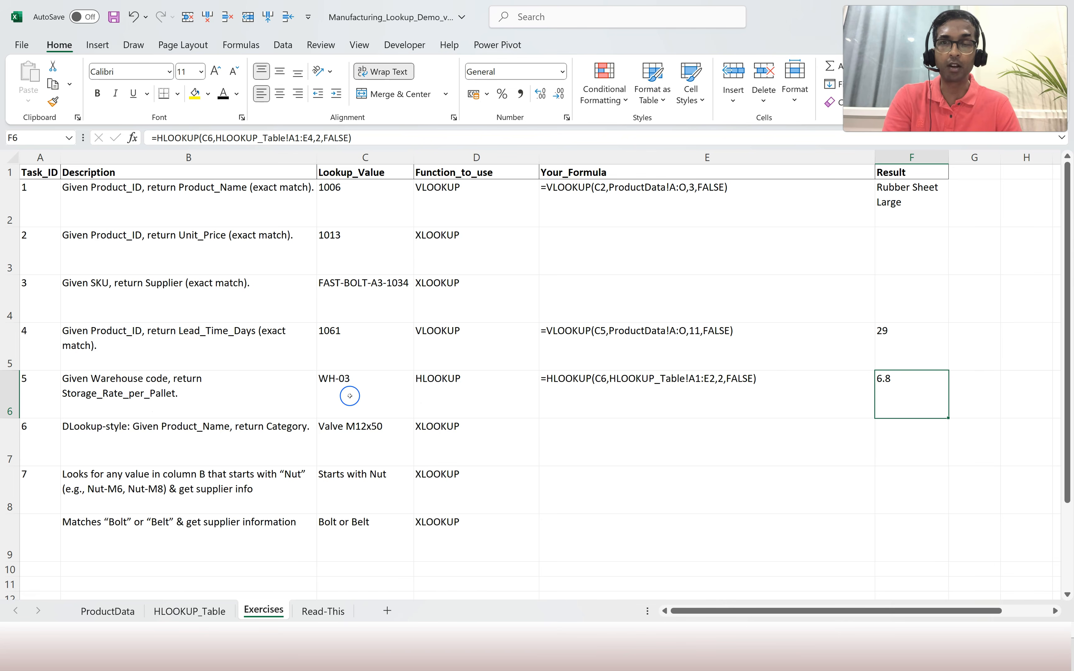
left_click(177, 611)
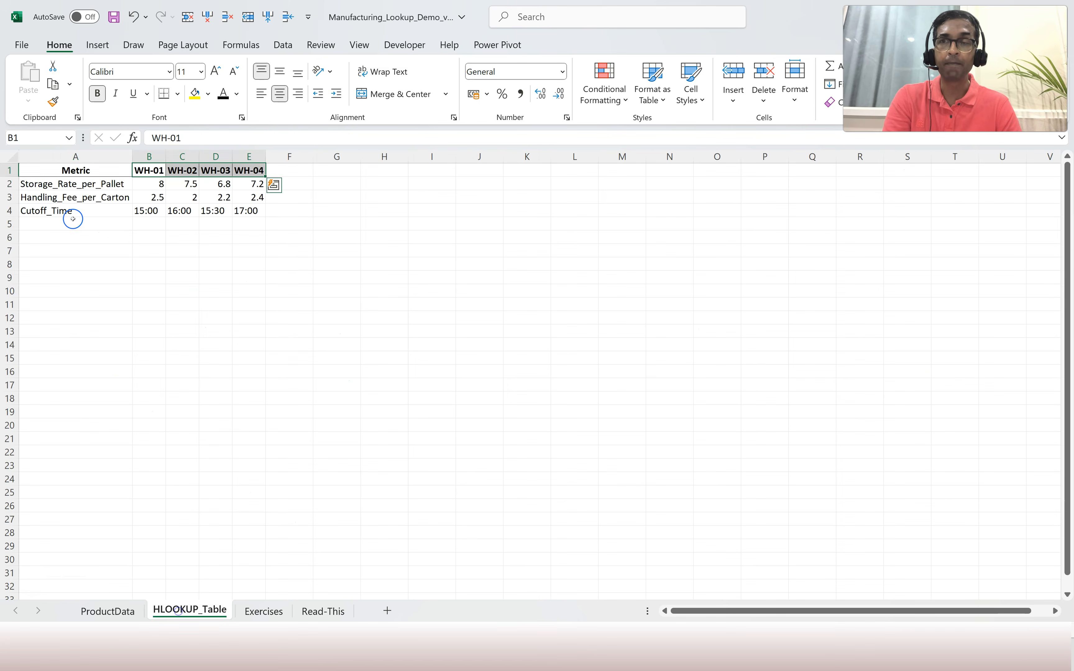
left_click(42, 187)
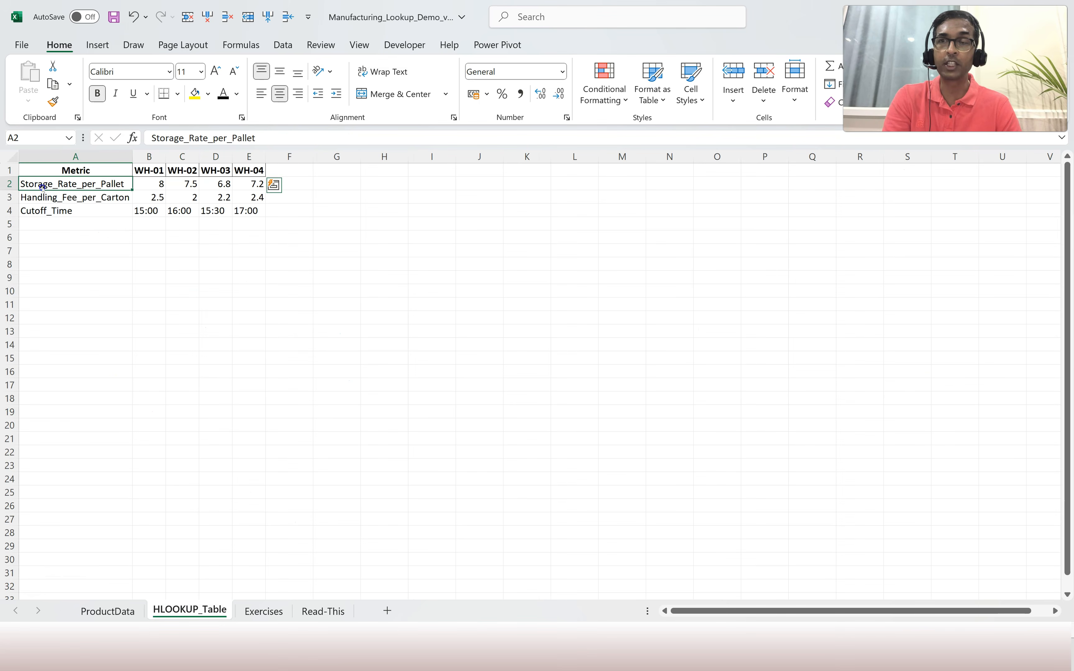
left_click(221, 184)
left_click(263, 609)
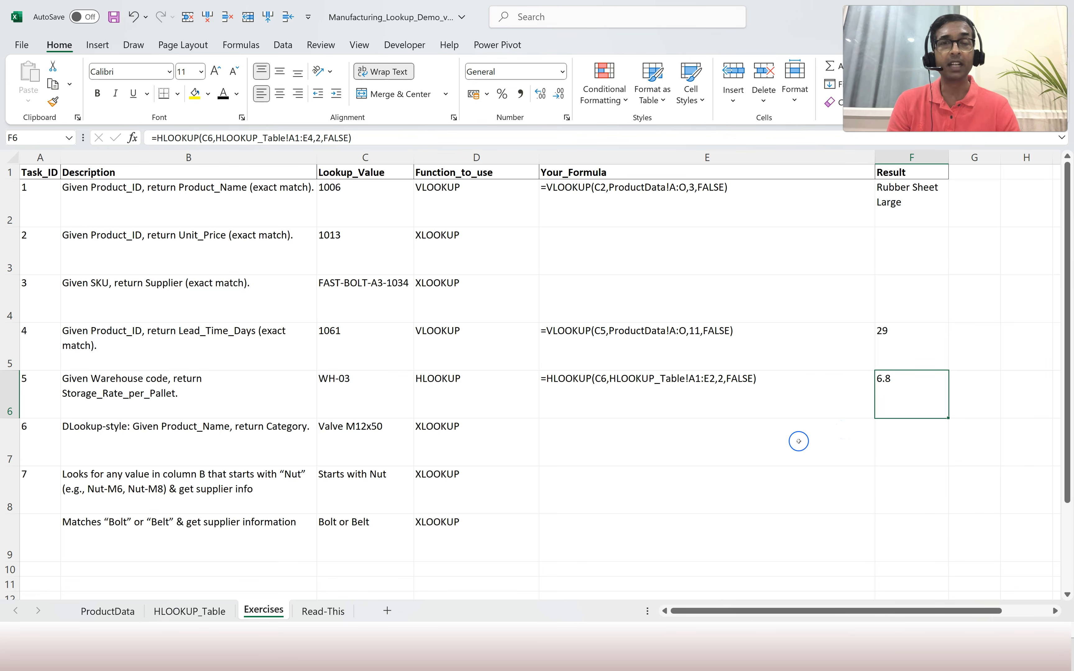
left_click(579, 351)
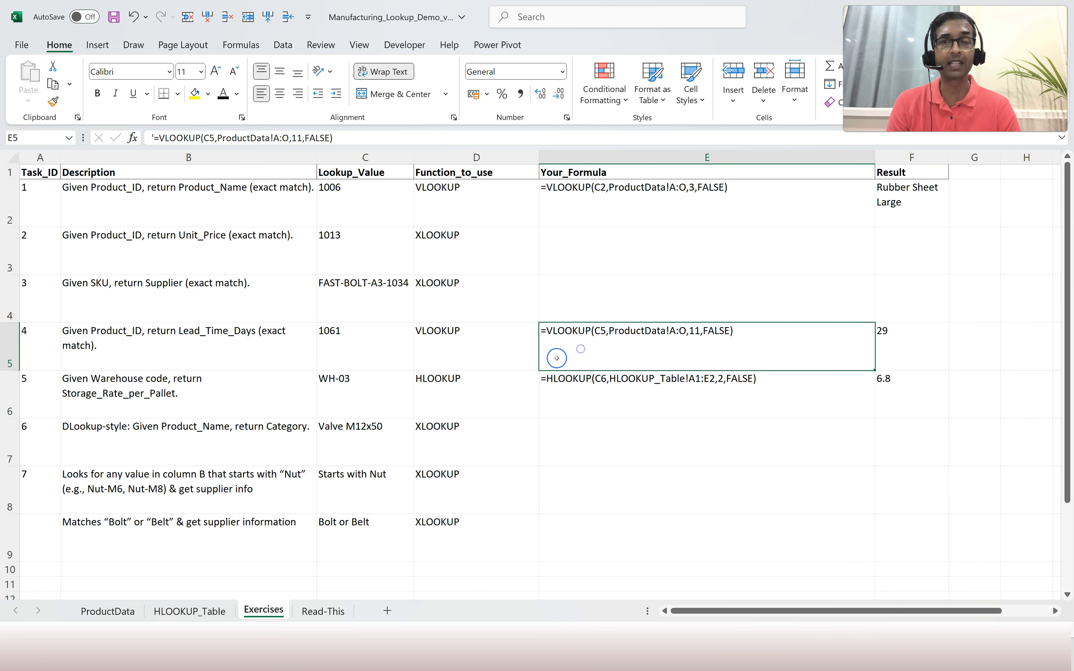
left_click(357, 345)
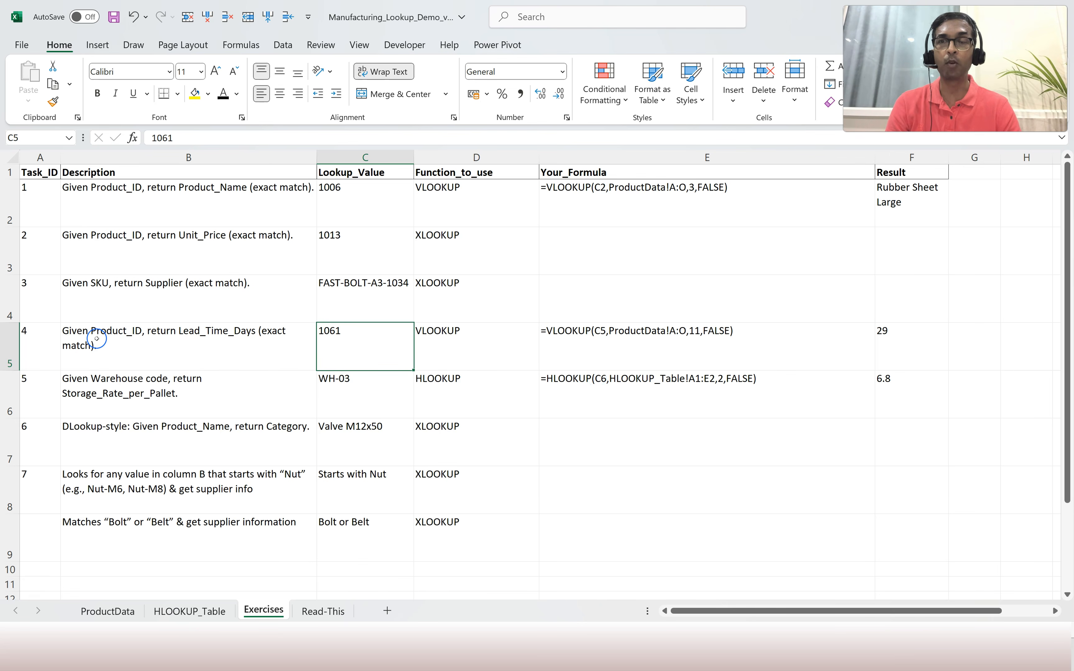
left_click(109, 613)
left_click(50, 208)
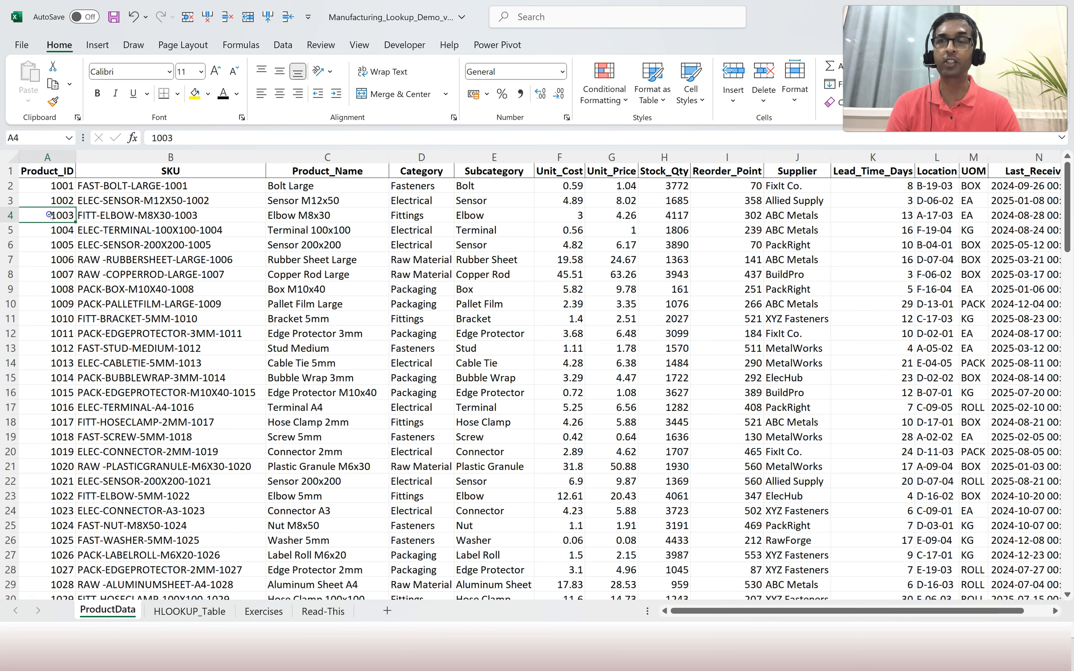
left_click(46, 158)
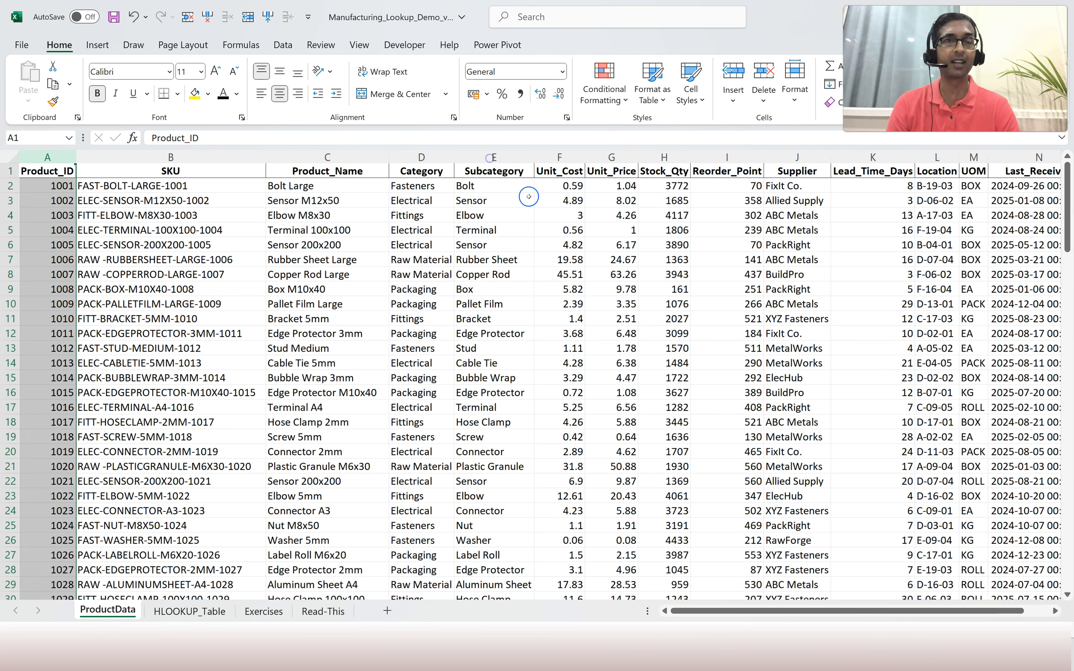
left_click(264, 611)
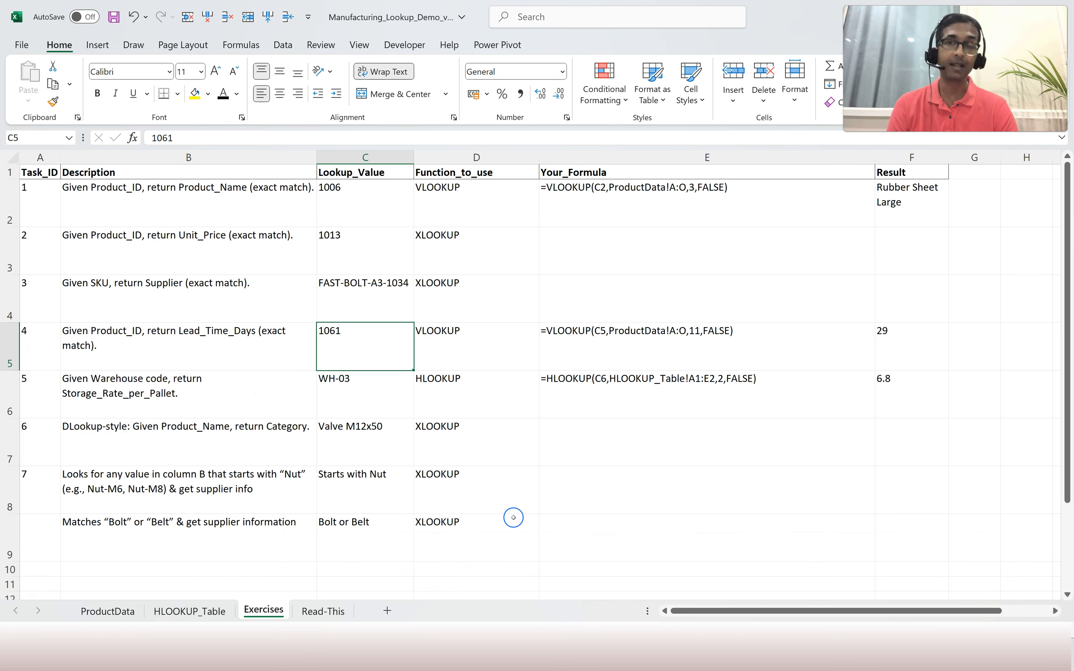
left_click(423, 311)
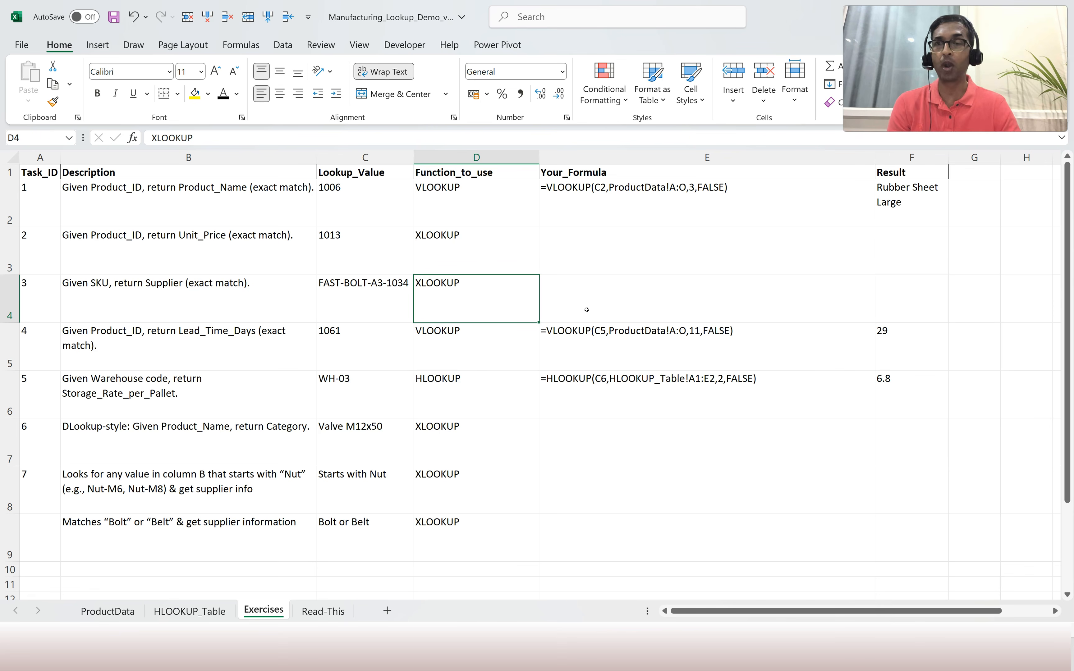
Paste Task 2's XLOOKUP formula text into E3 and start =xlookup( in F3.
left_click(246, 249)
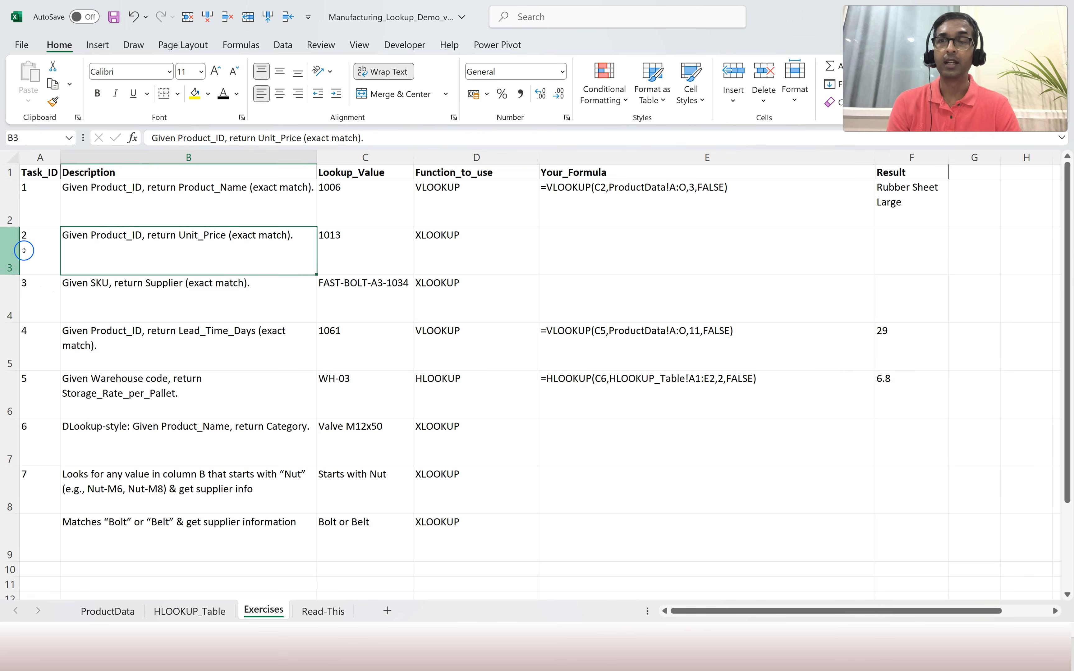
left_click(45, 255)
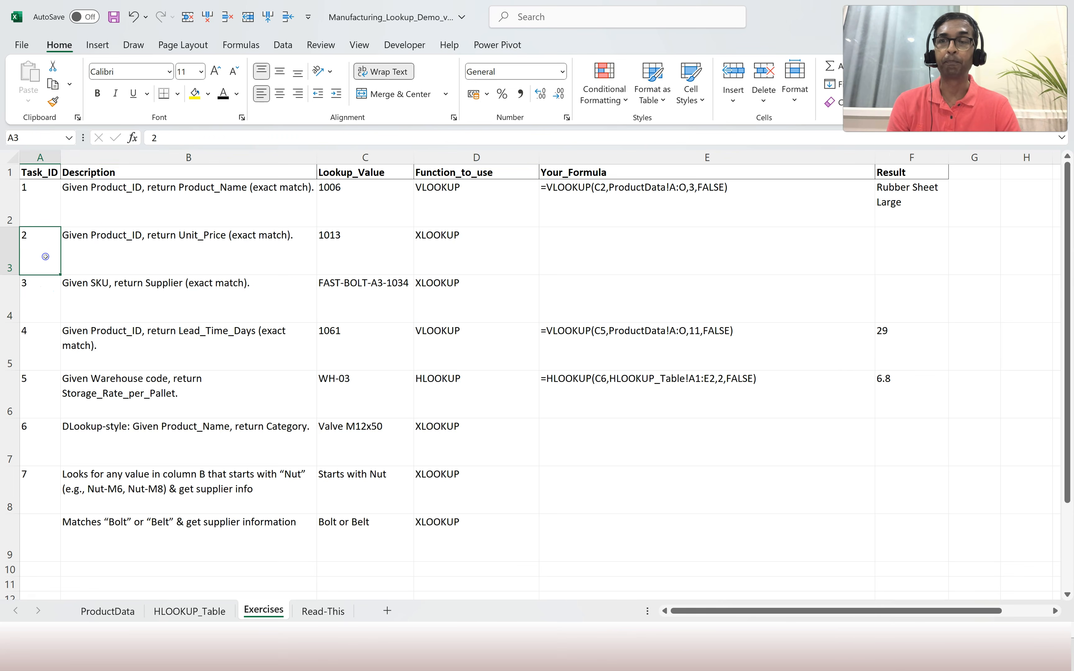
left_click(639, 265)
type("'=XLOOKUP(C3,ProductData!A:A,ProductData!G:G,\"Not found\",0)")
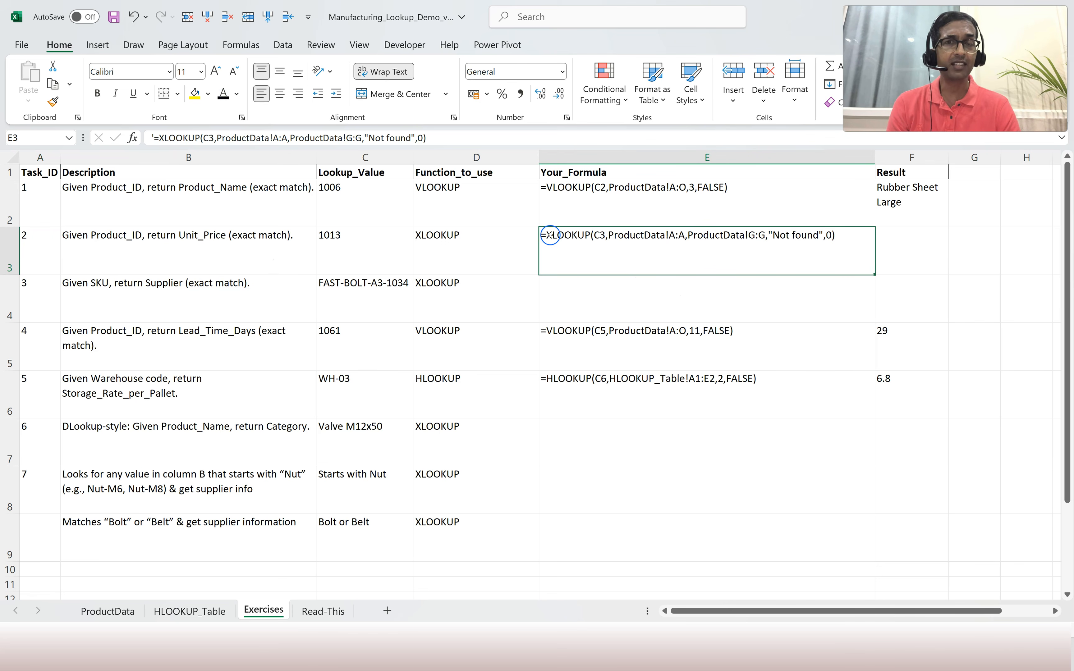
left_click(909, 248)
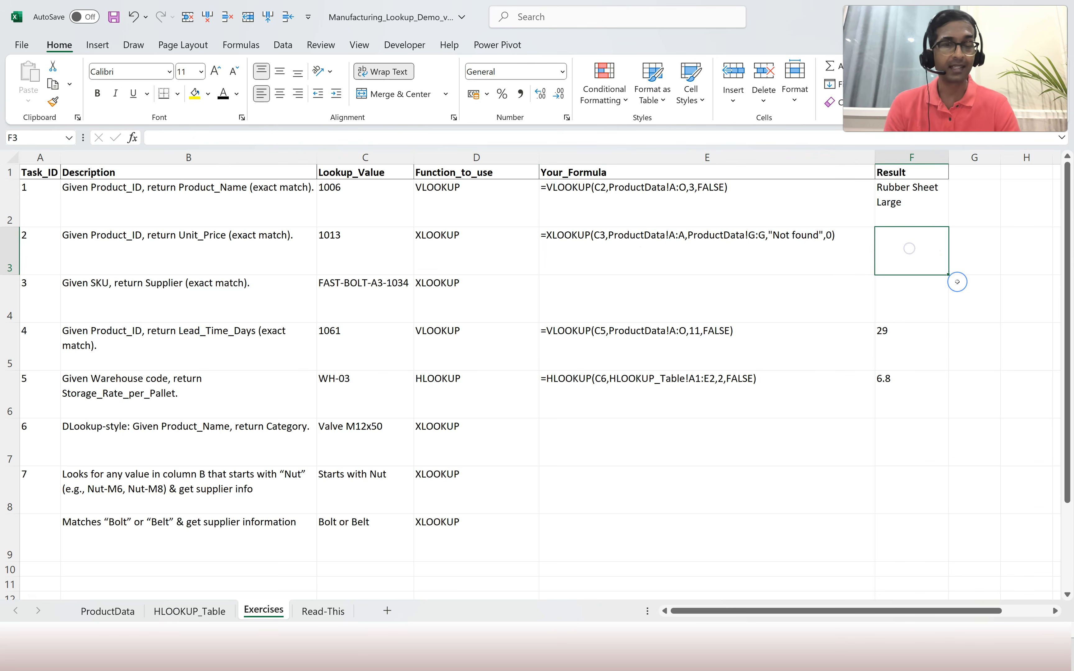
type("=xlookup(")
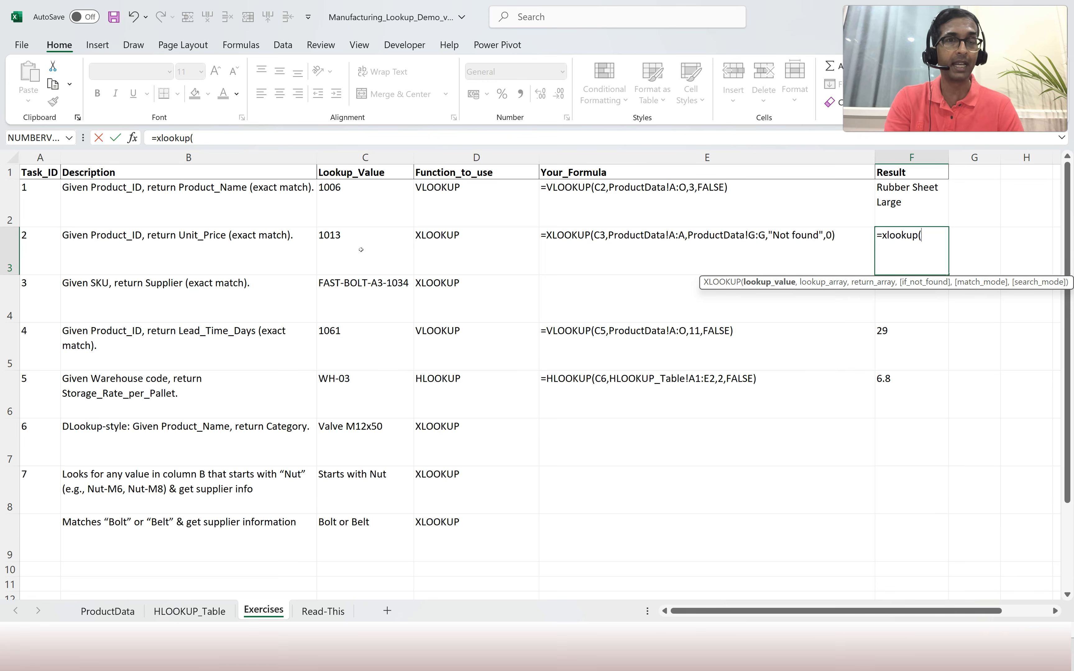
Point Task 2's XLOOKUP at C3 as the lookup value and ProductData column A as the lookup array.
left_click(360, 250)
type(",")
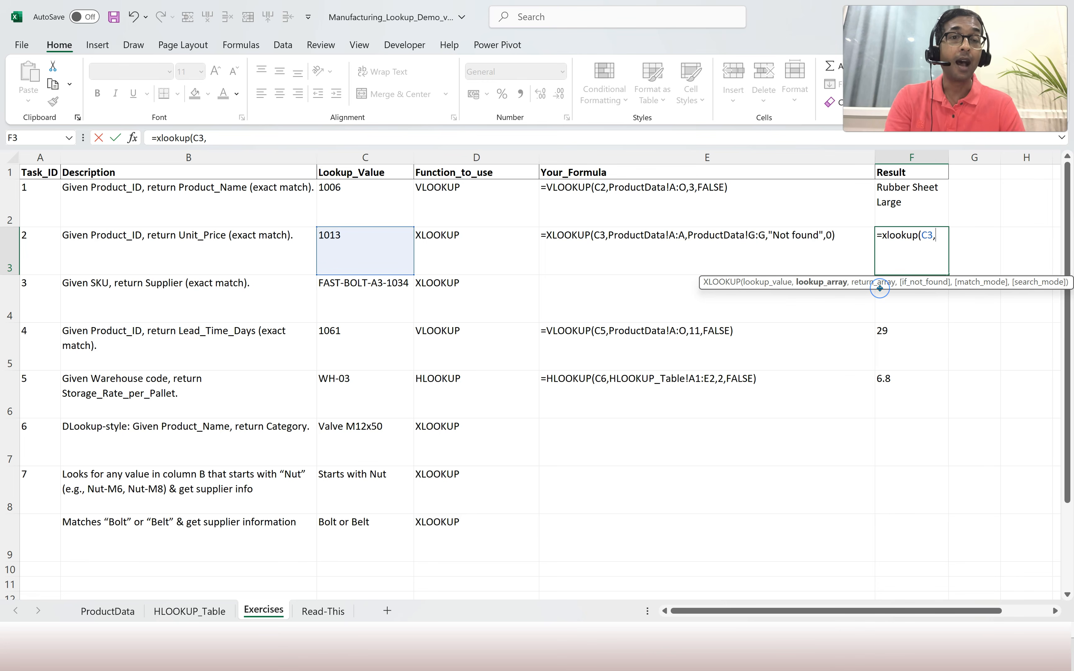
left_click(814, 283)
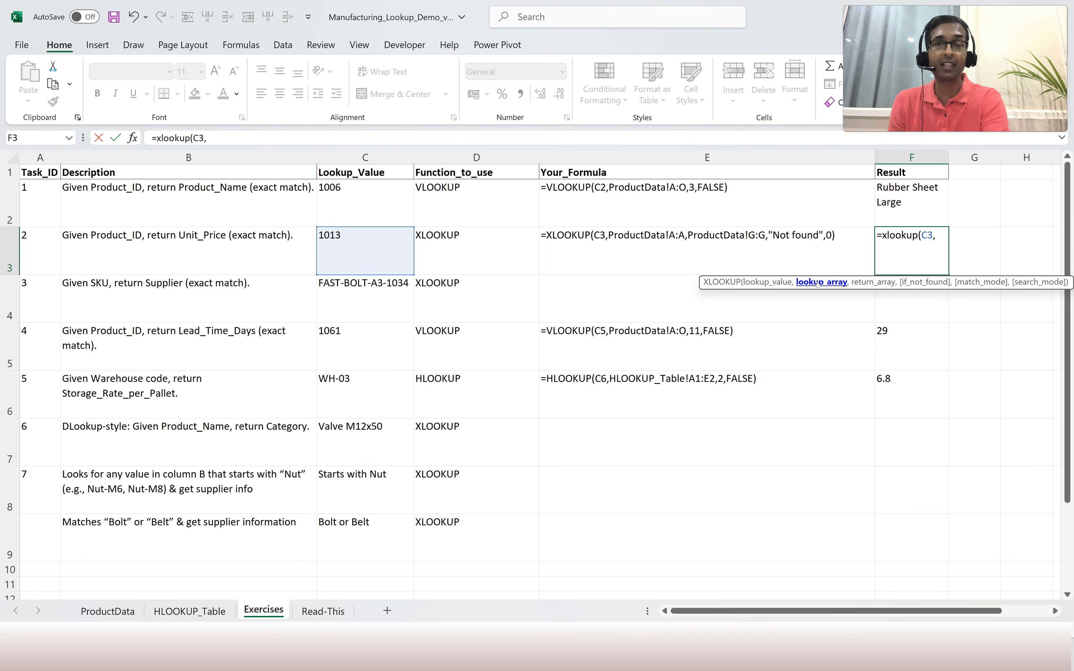
left_click(107, 611)
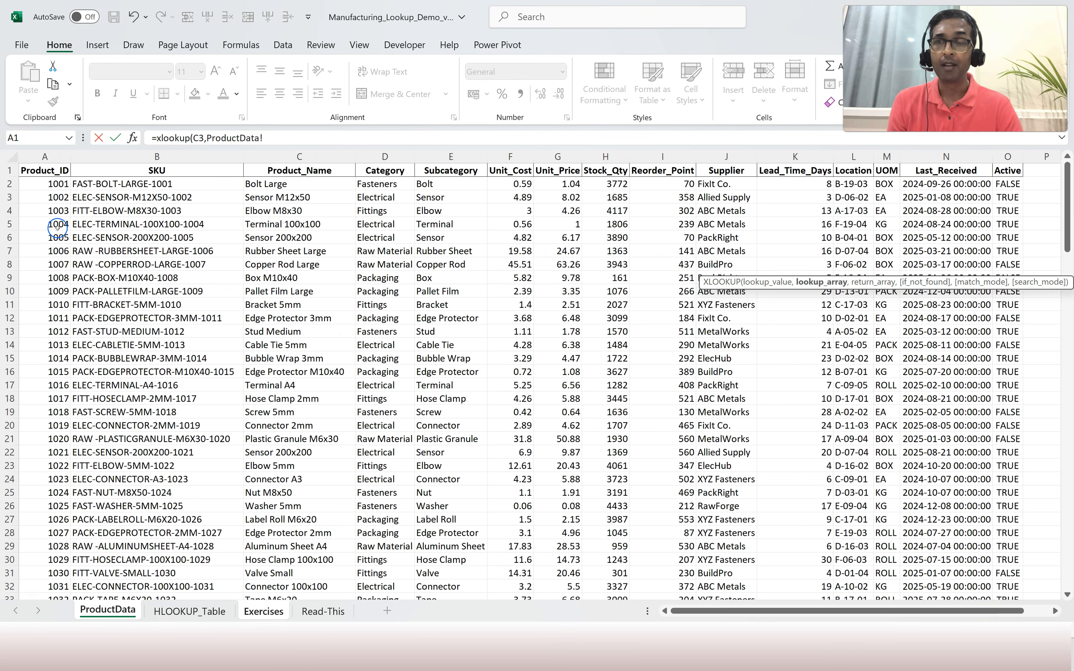
left_click(40, 157)
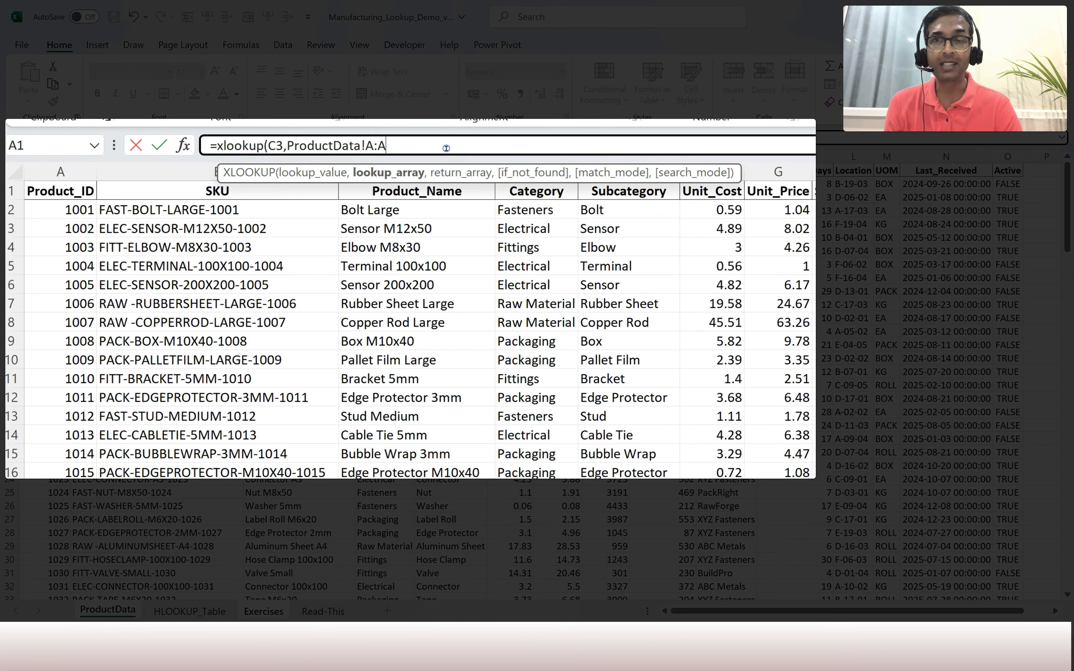
type(",")
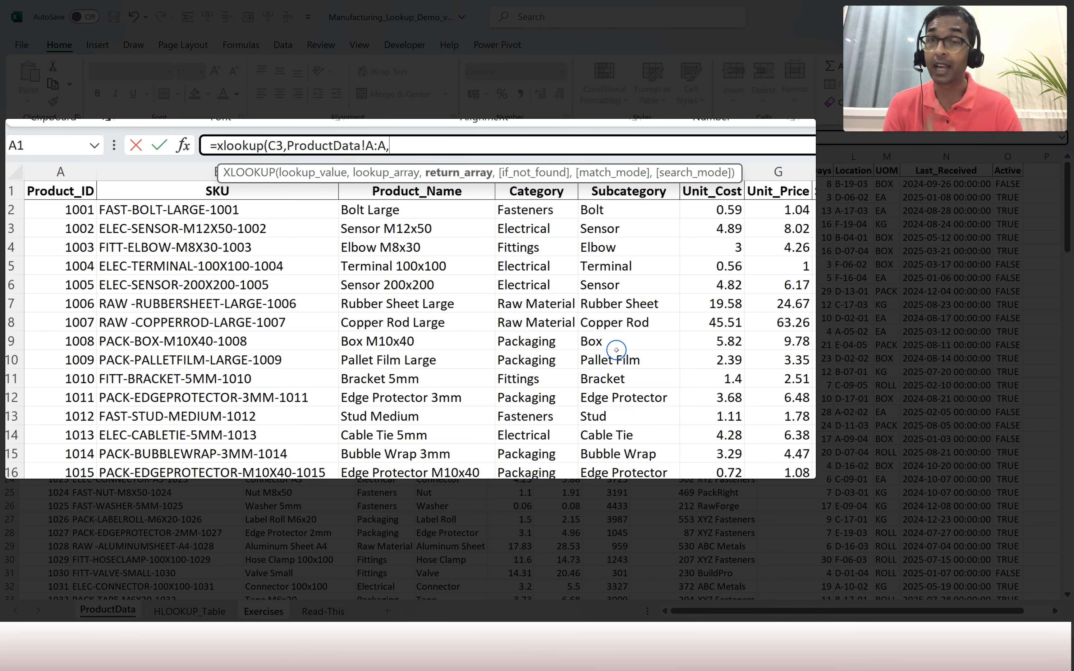
Finish Task 2's formula with return column ProductData!G:G, "Not Found" and exact match 0.
left_click(777, 172)
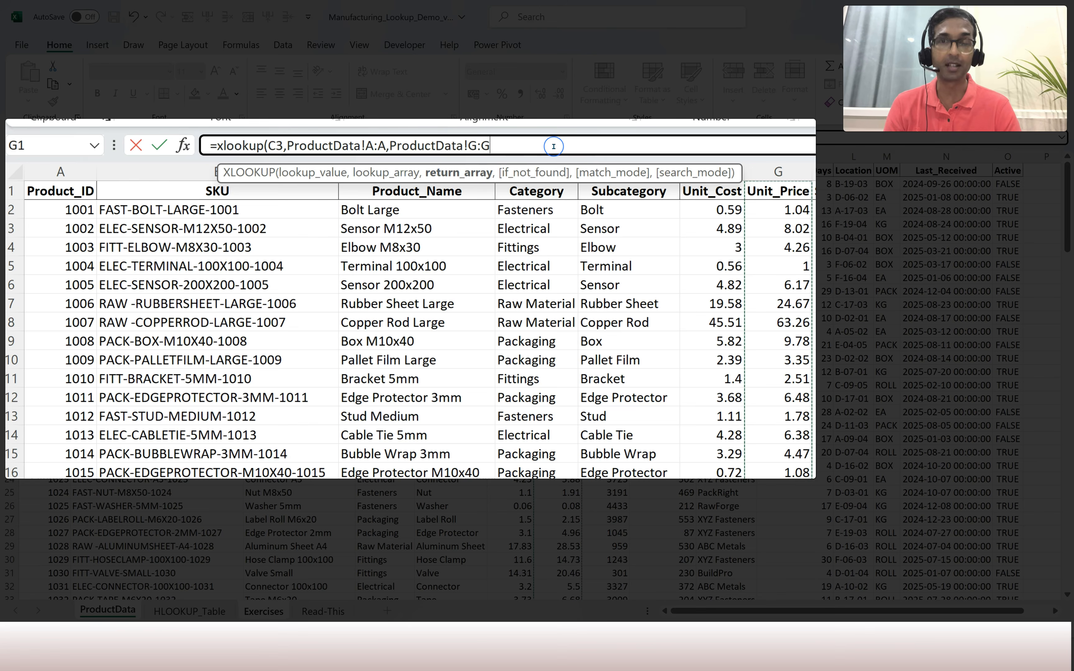
type(",")
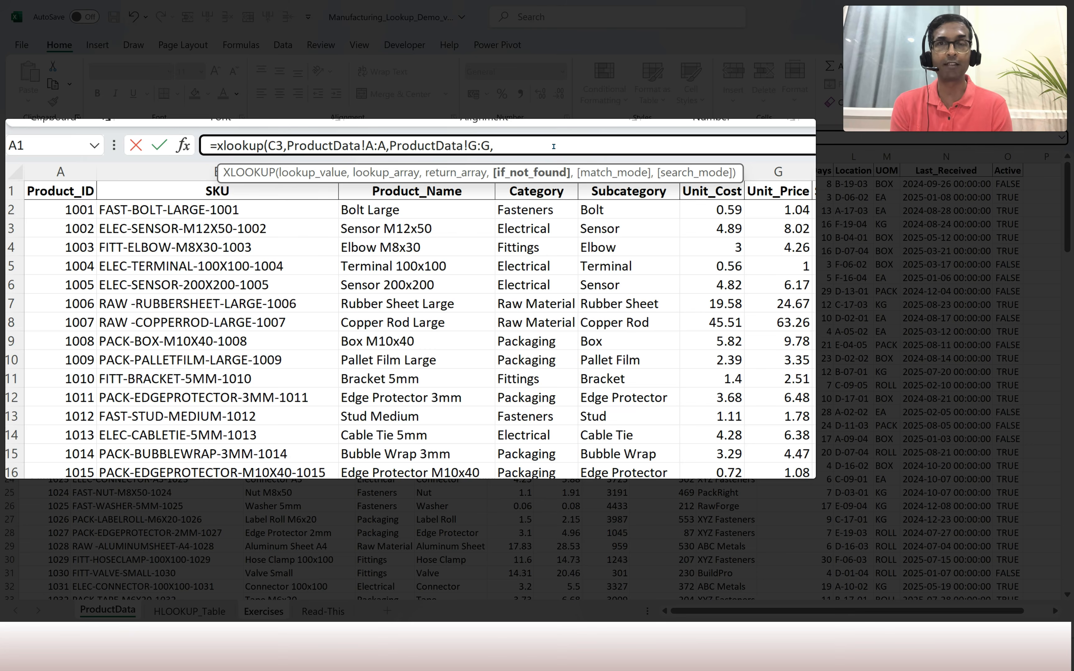
type("\"Not Found")
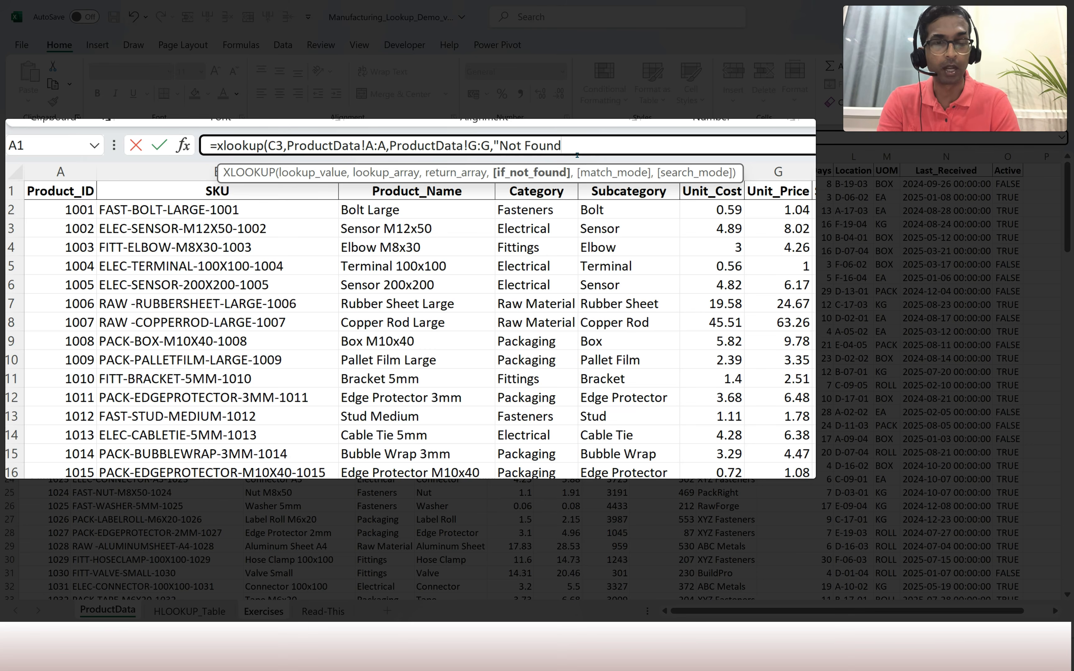
type("\"")
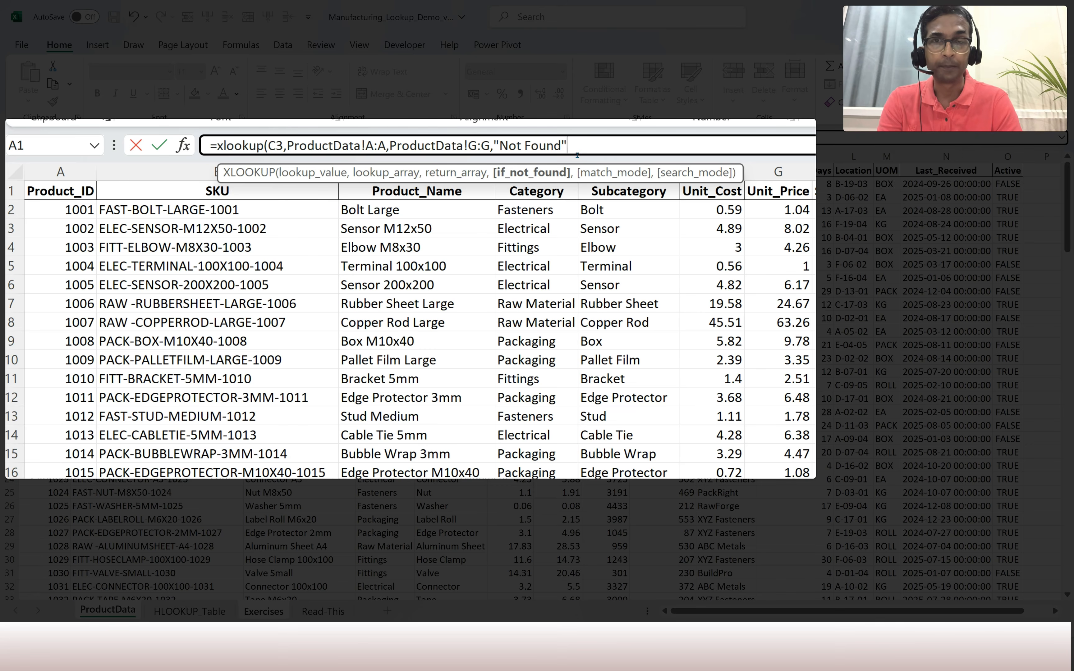
type(",")
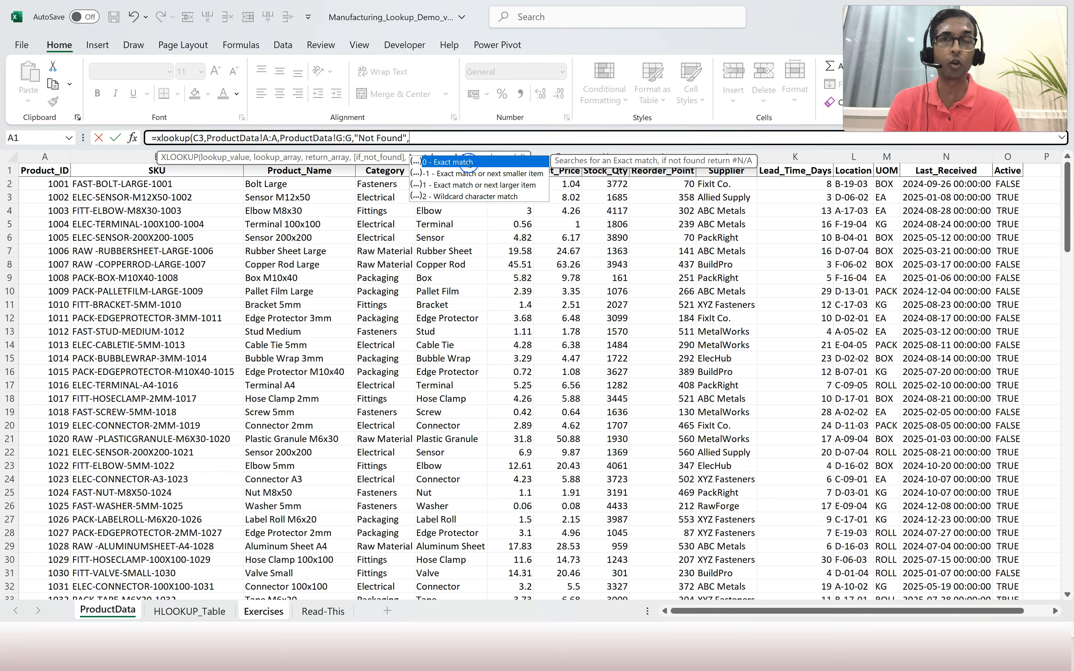
key("Tab")
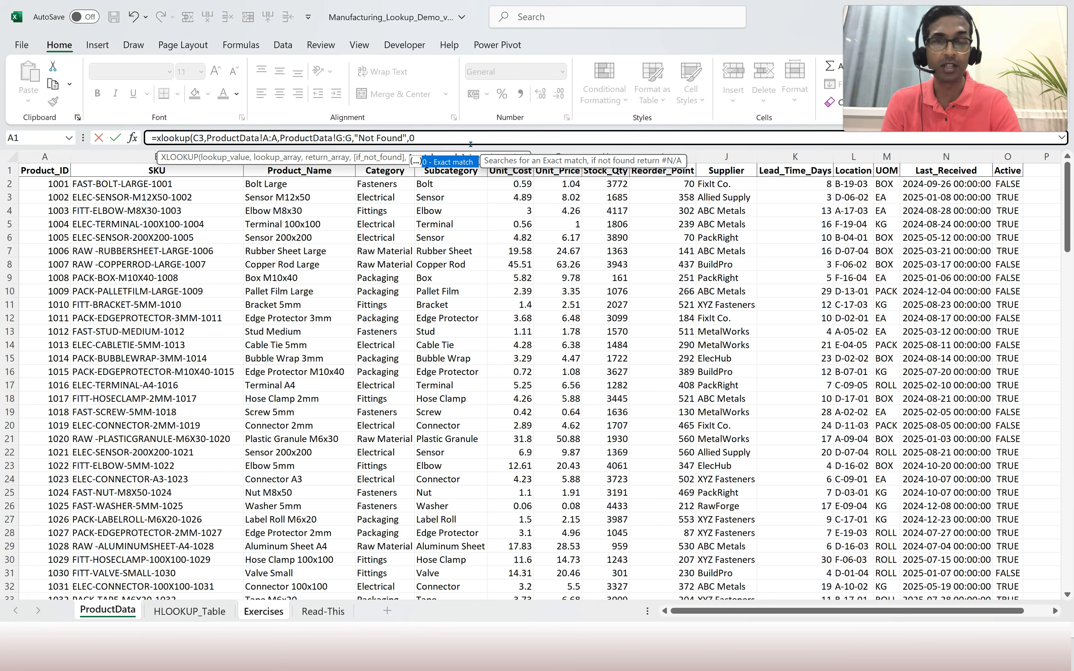
type(")")
key("Return")
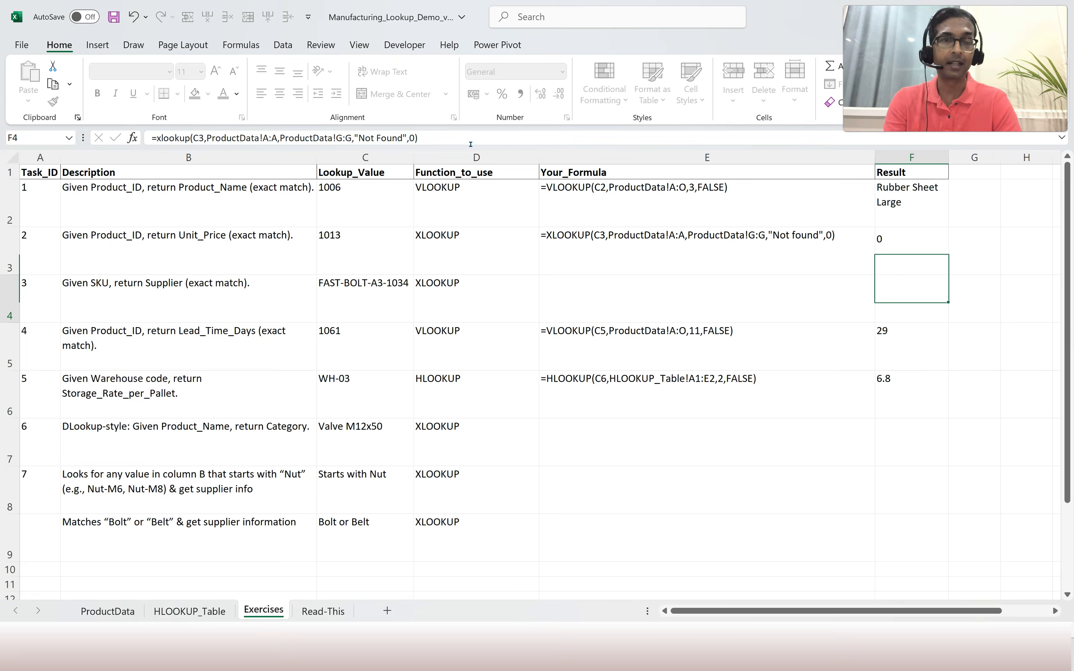
Note Task 2's lookup value 1013 and locate that product on ProductData with Find.
key("Up")
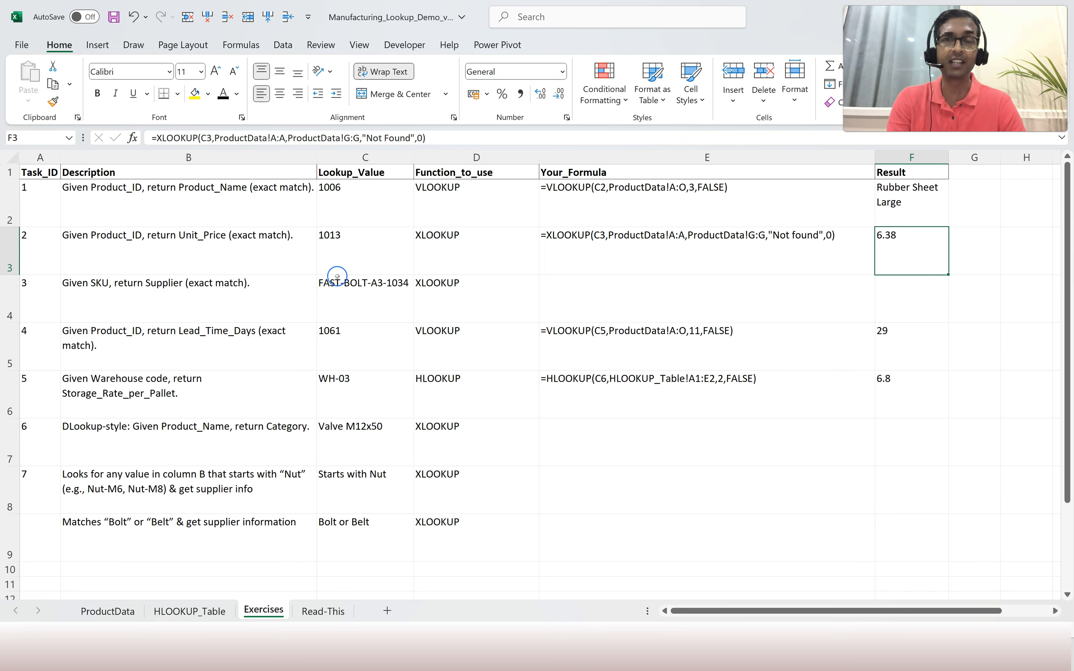
left_click(350, 246)
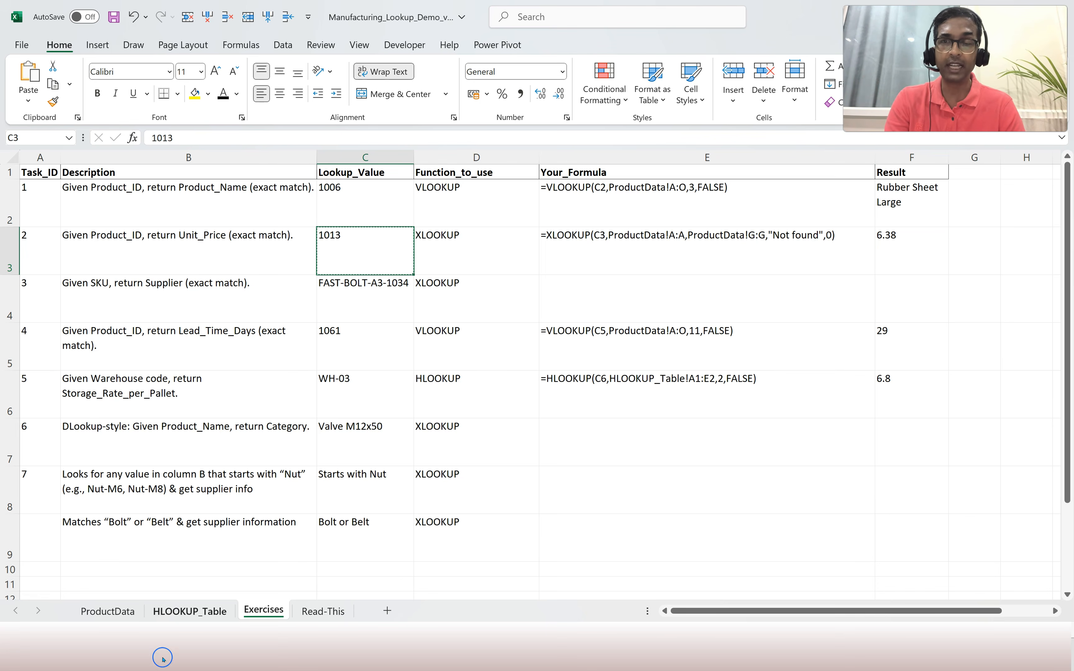
left_click(112, 612)
left_click(205, 560)
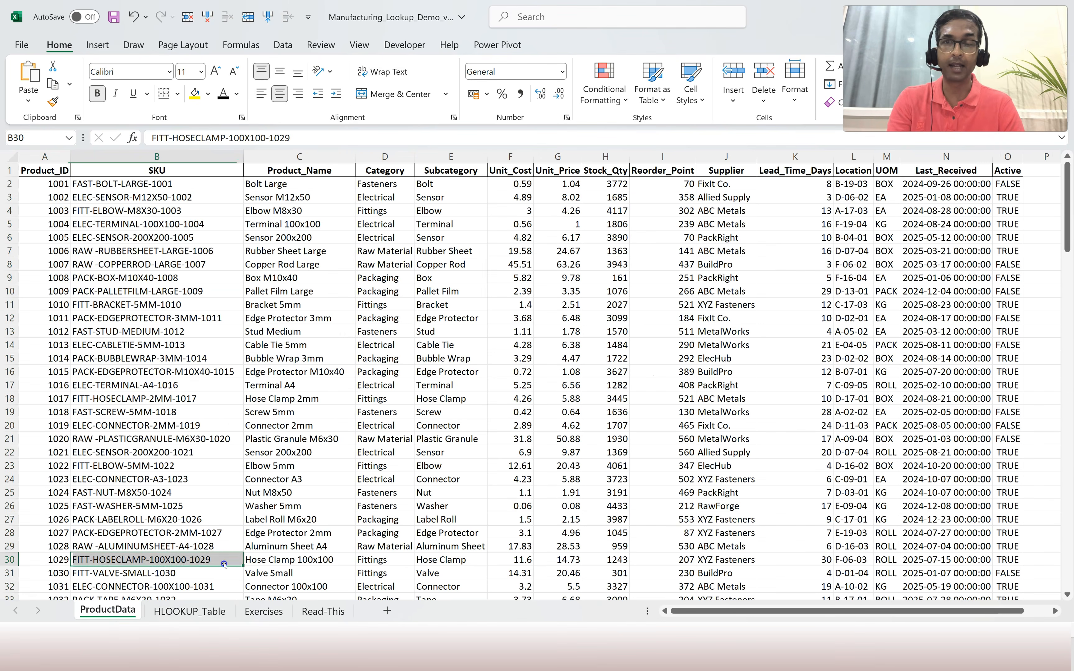
left_click(269, 413)
key("ctrl+f")
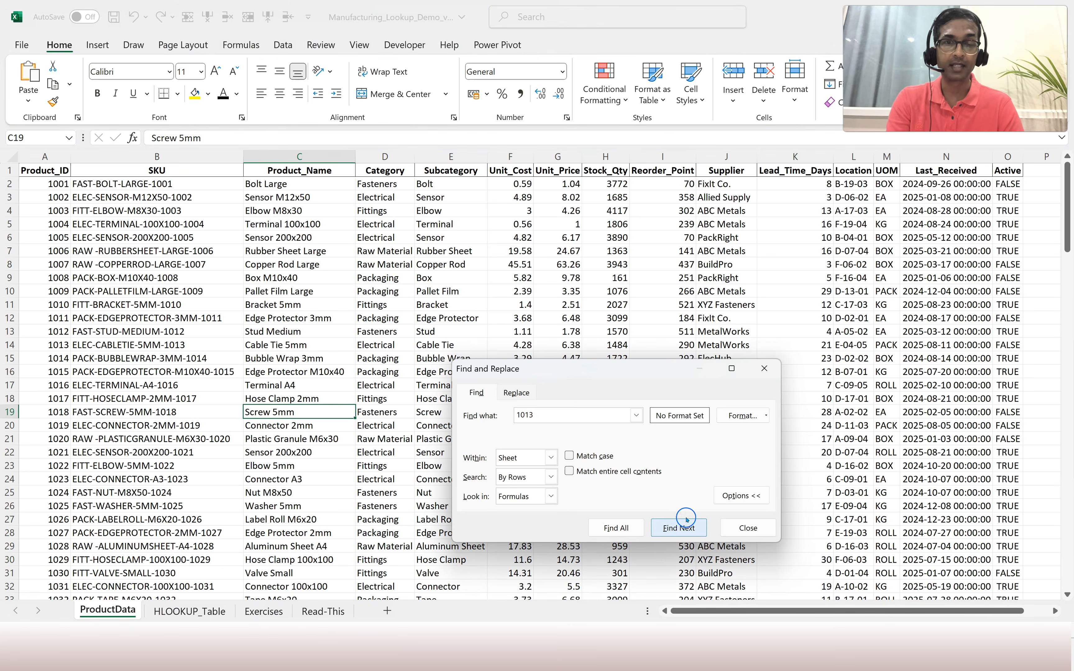
left_click(678, 528)
left_click(748, 528)
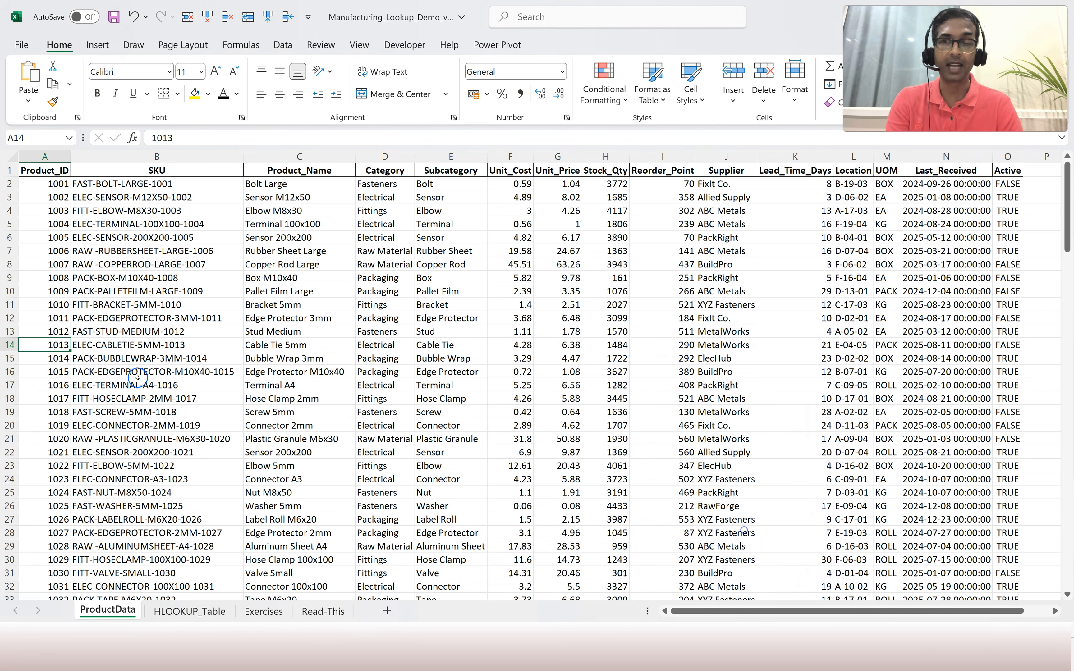
Verify product 1013's Unit_Price of 6.38 matches Task 2's result on the Exercises sheet.
left_click(13, 345)
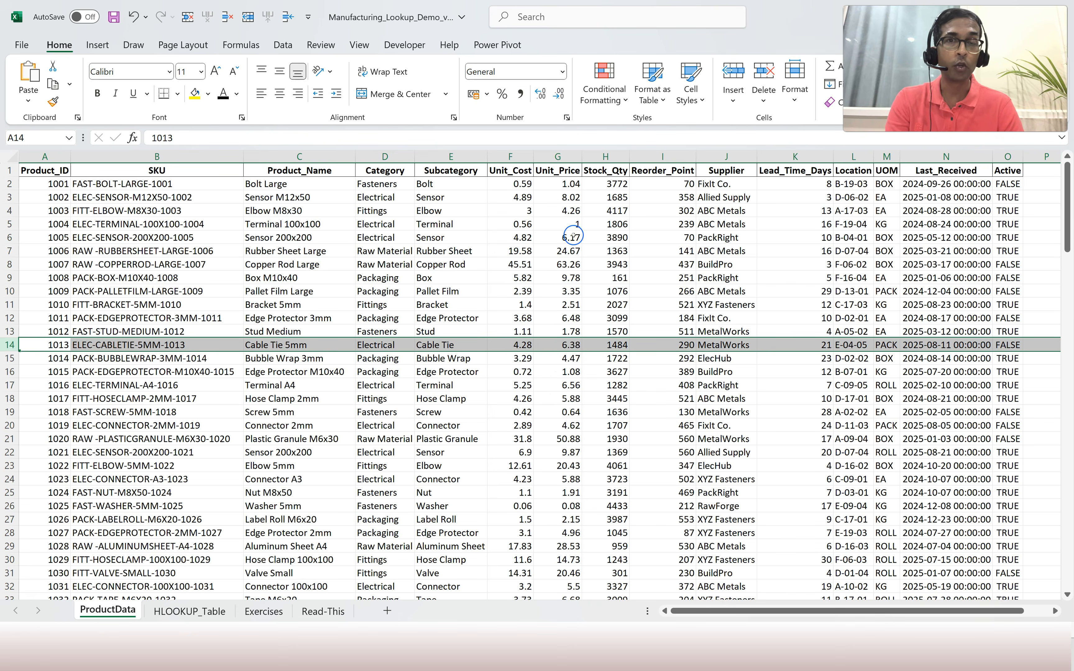
left_click(567, 347)
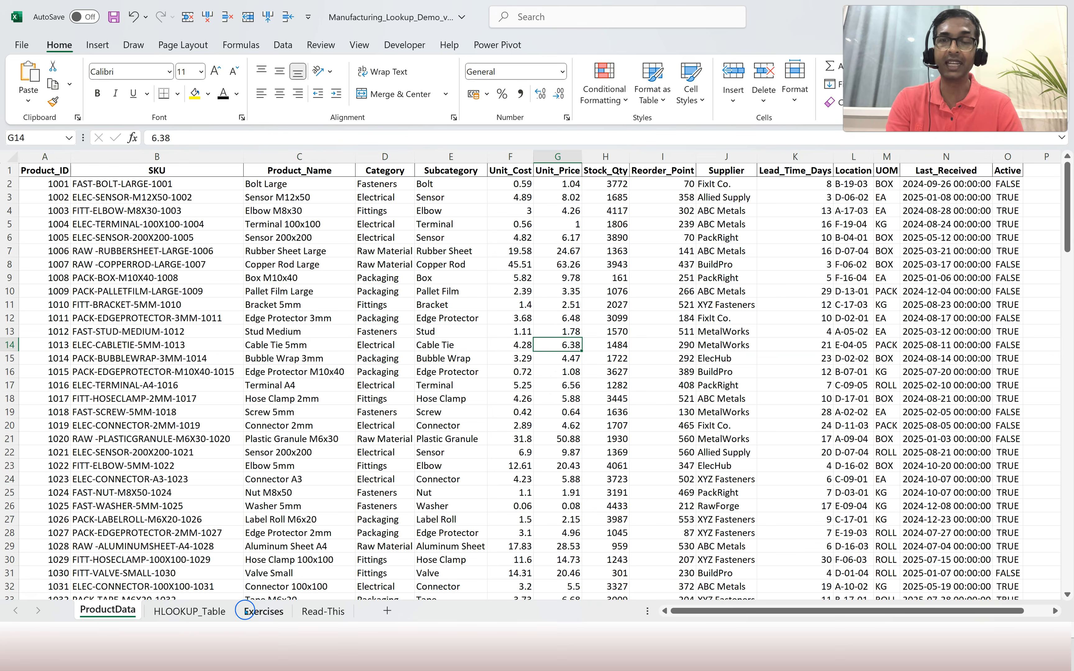
left_click(264, 610)
left_click(876, 255)
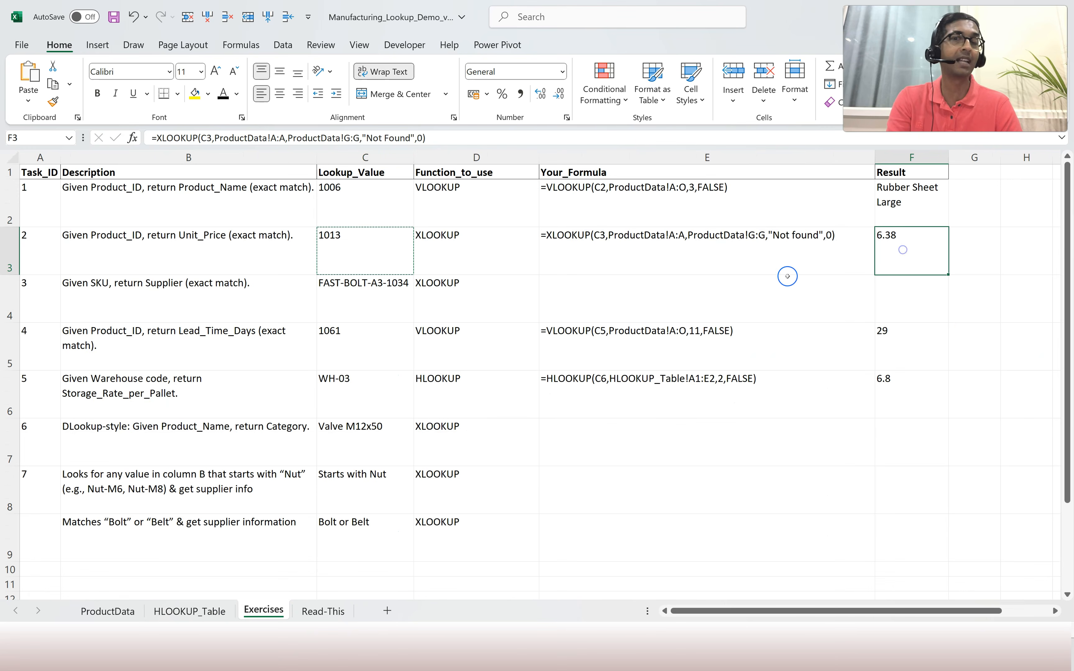
left_click(611, 301)
Reveal Task 3's hidden formula in E4 with a dark font, and review ProductData's SKU column.
key("Escape")
left_click(223, 93)
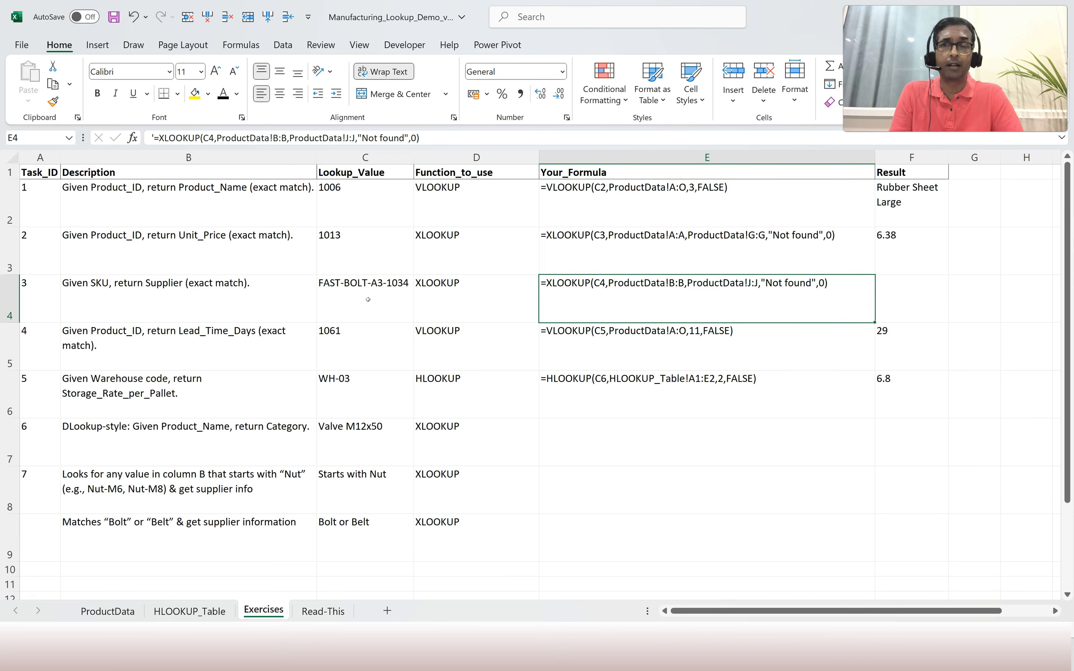
left_click(133, 607)
left_click(183, 209)
key("ctrl+shift+Down")
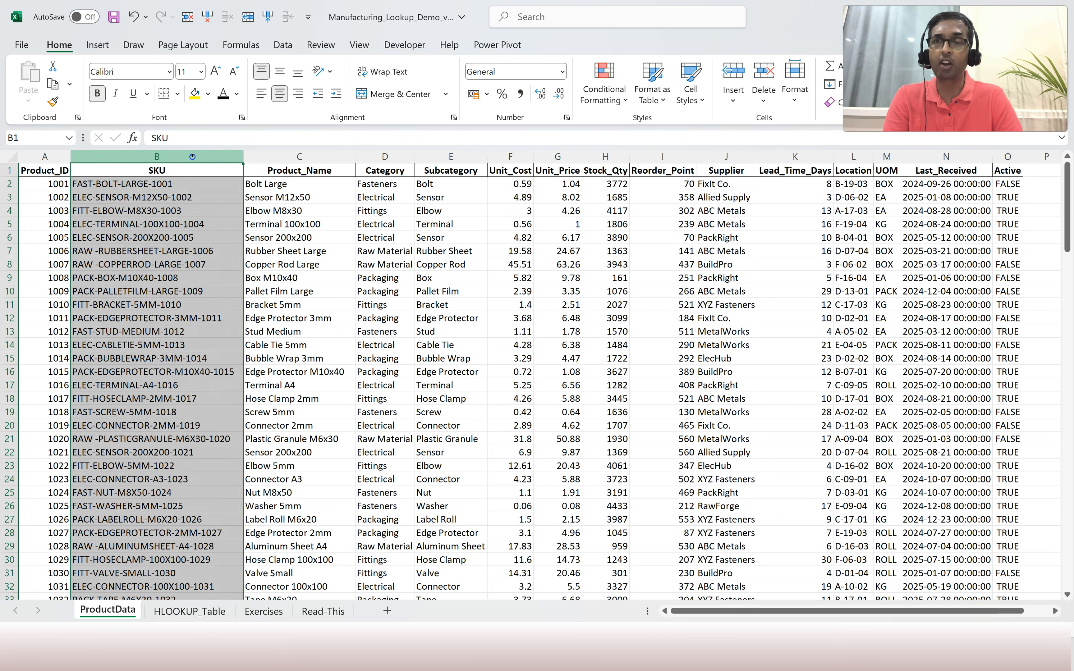
left_click(294, 489)
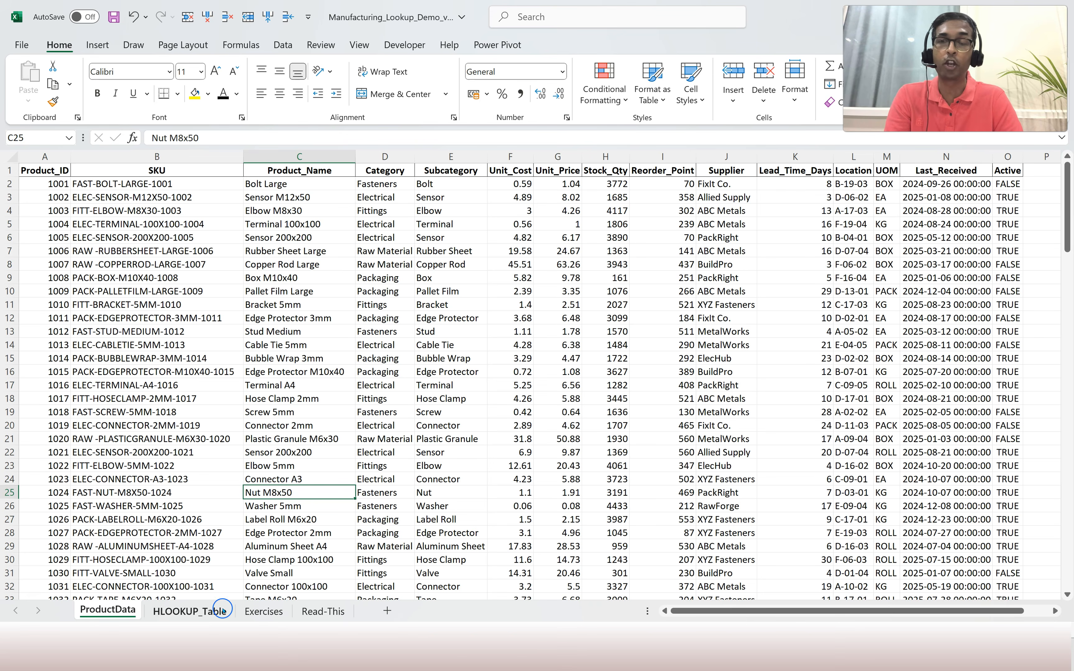
left_click(278, 610)
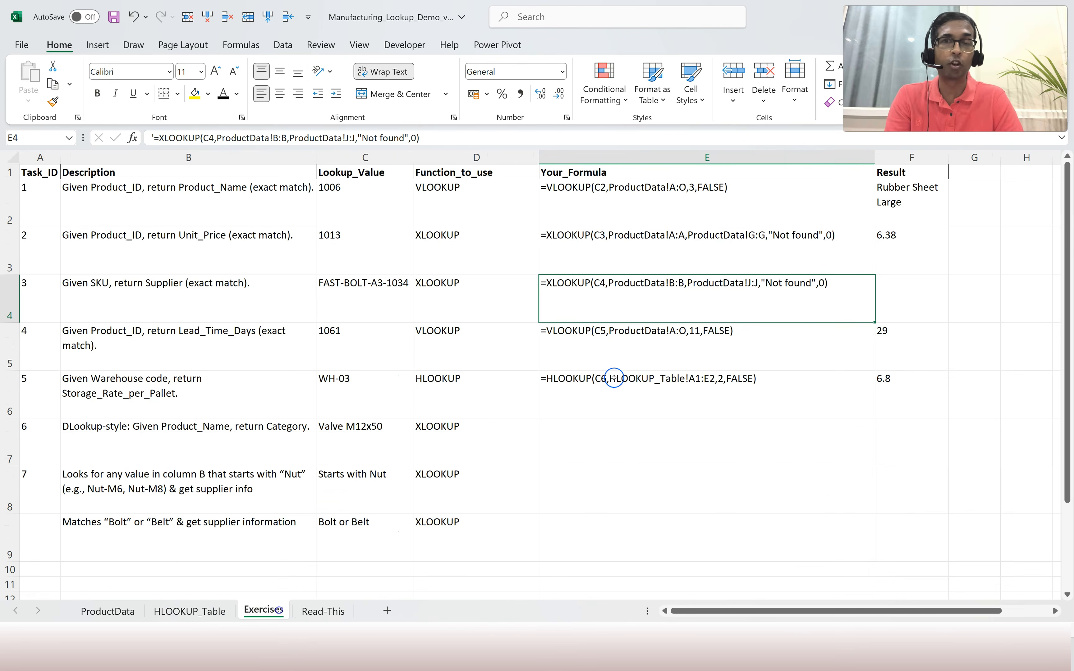
Start Task 3's XLOOKUP in F4 with C4 as the lookup value and ProductData column B as the lookup array.
left_click(906, 299)
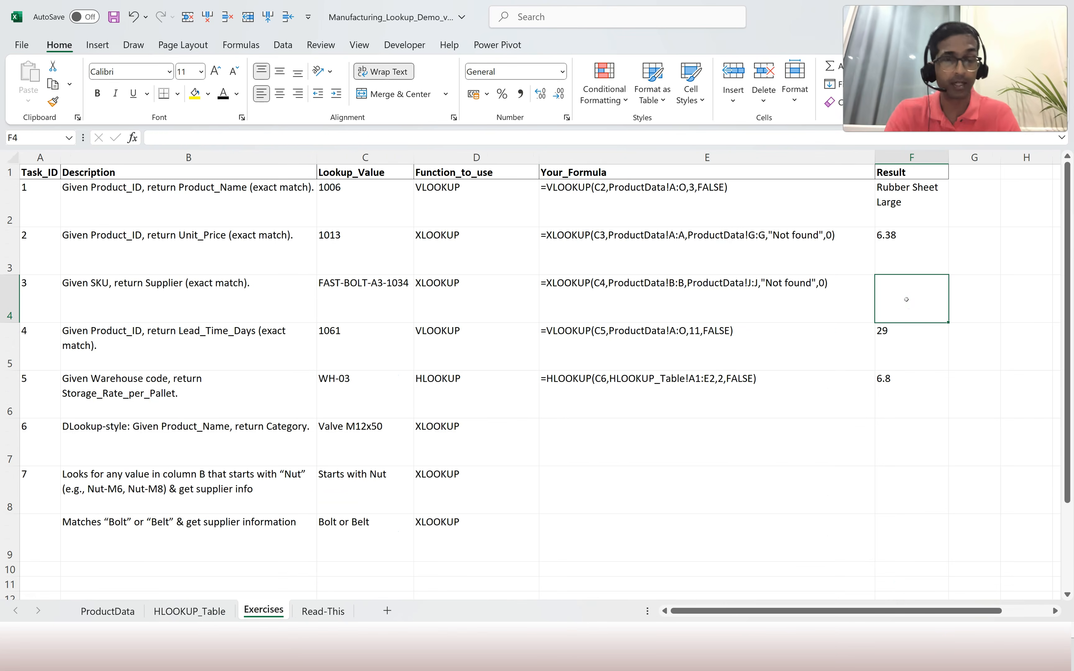
type("=xlookup(")
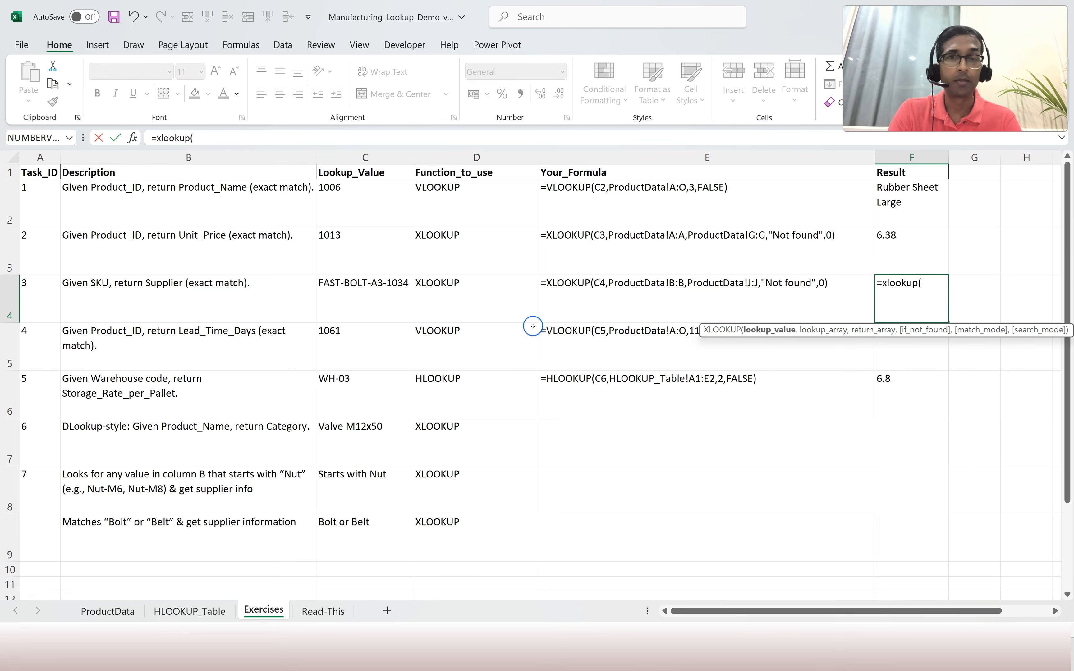
left_click(354, 301)
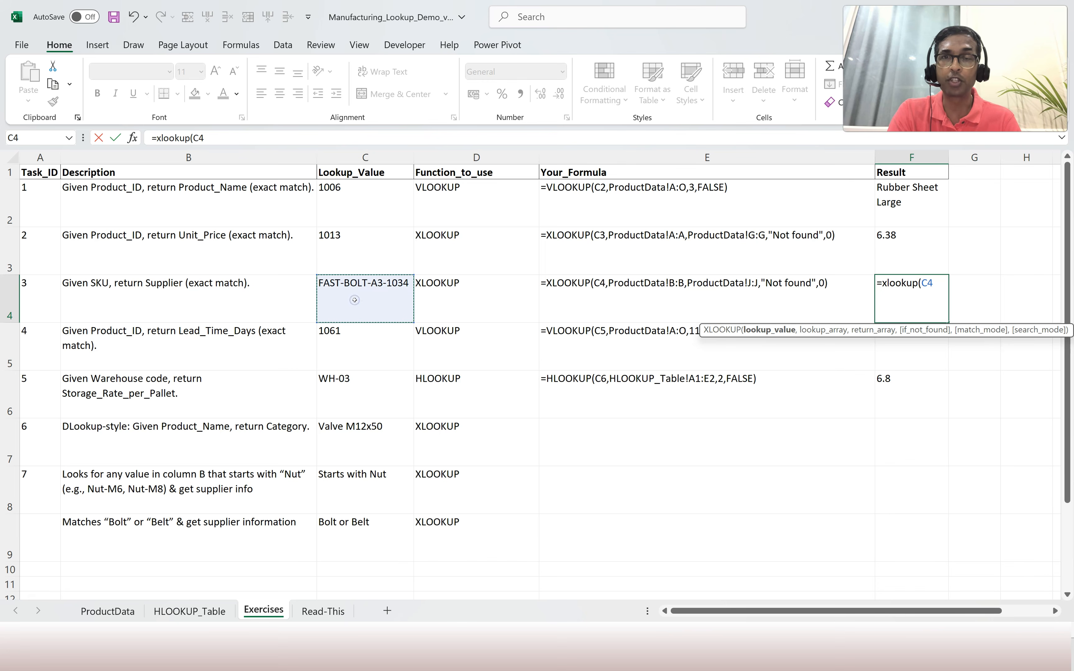
type(",")
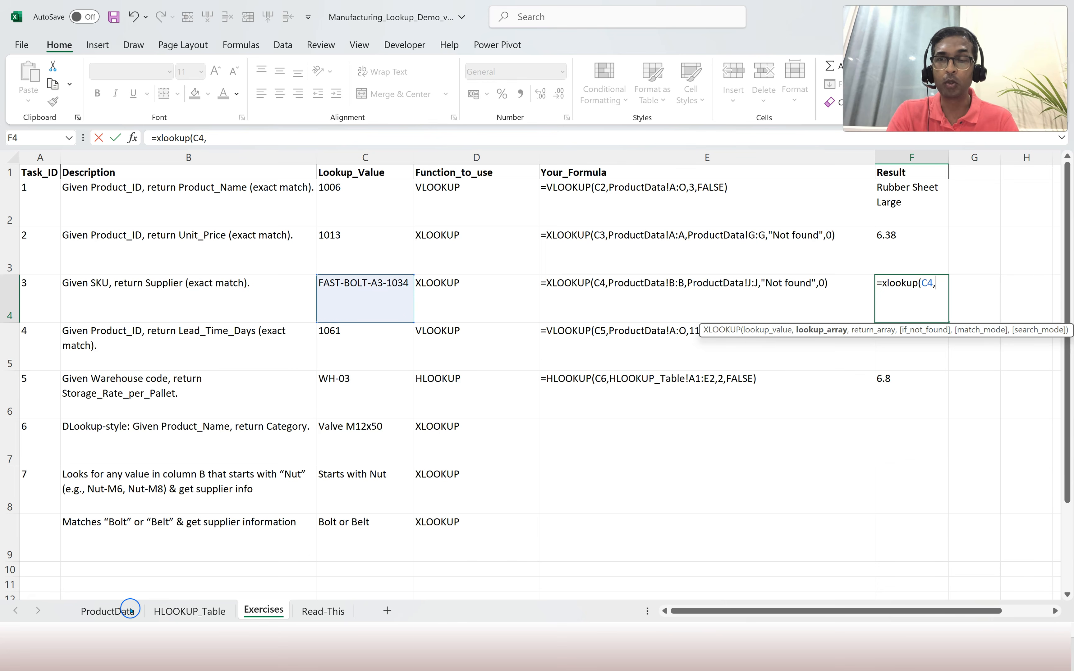
left_click(118, 612)
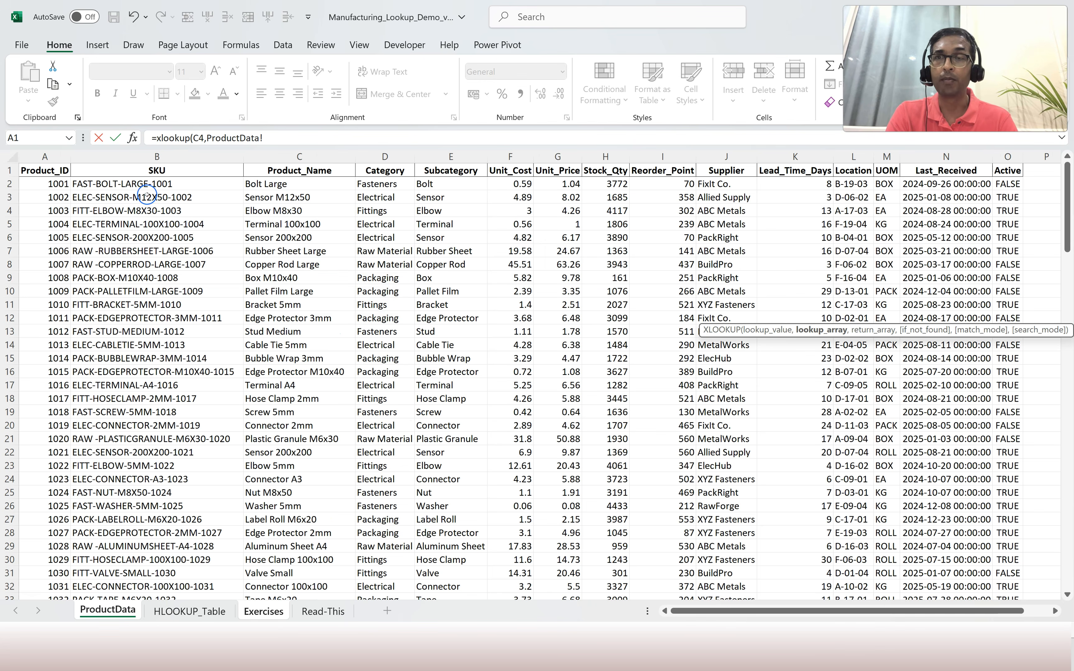
left_click(155, 156)
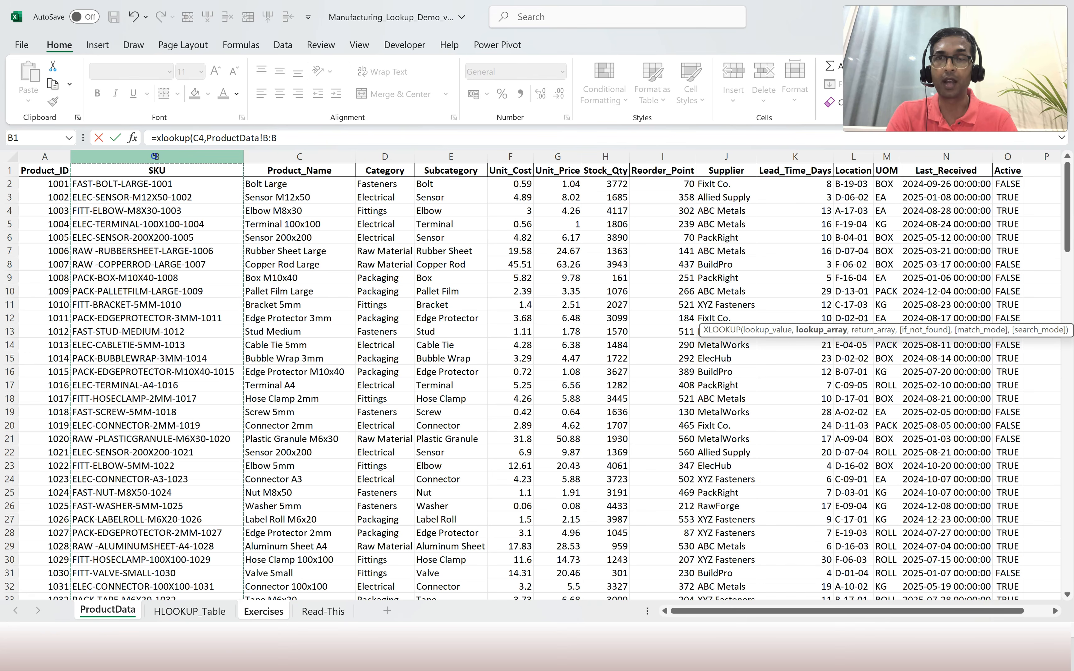
left_click(304, 140)
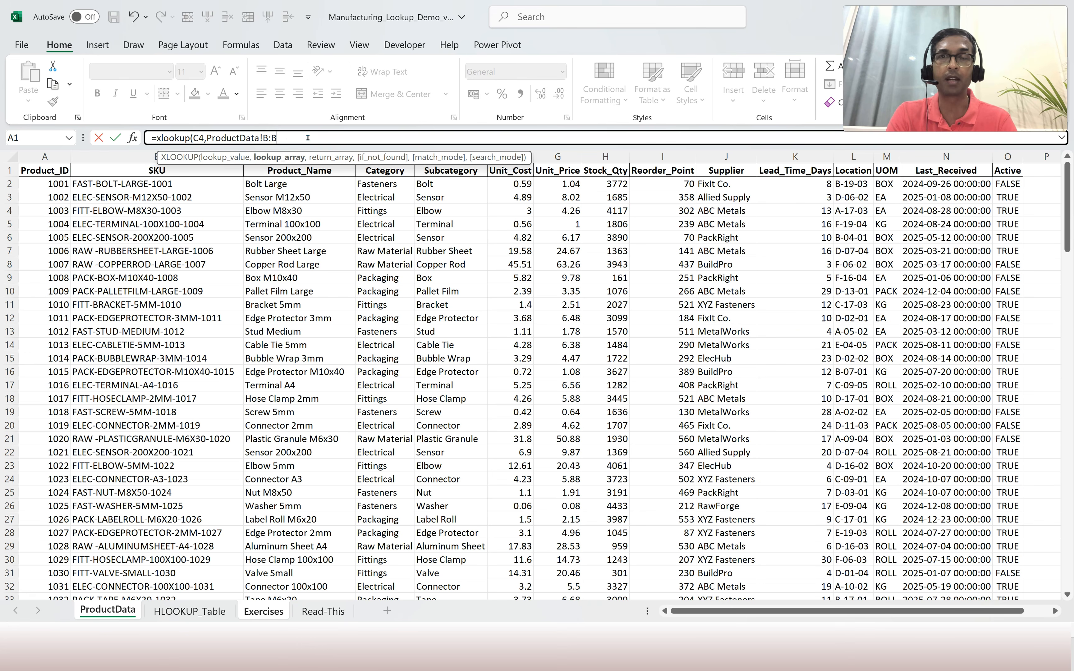
type(",")
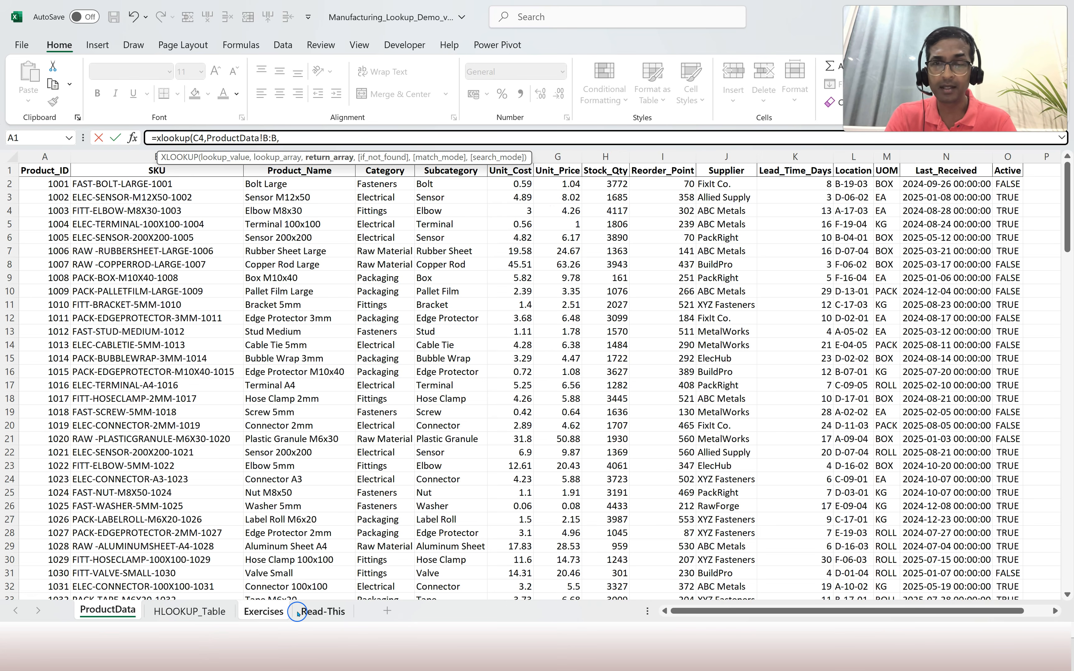
Complete it with Supplier column J as the return array and 0, returning XYZ Fasteners.
left_click(266, 612)
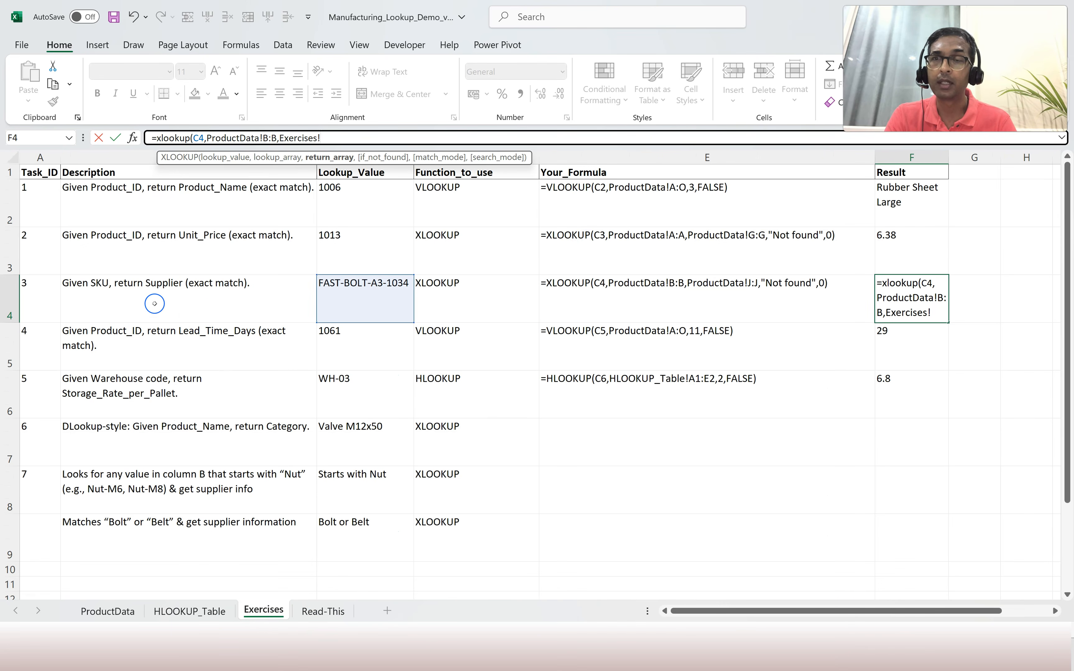
left_click(195, 612)
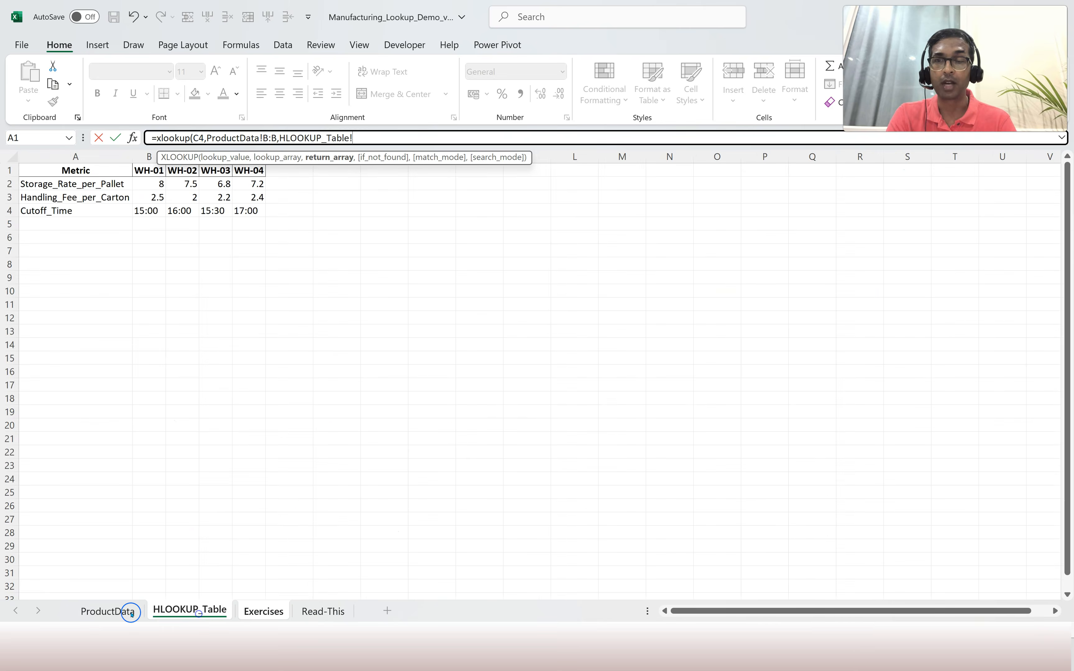
left_click(116, 612)
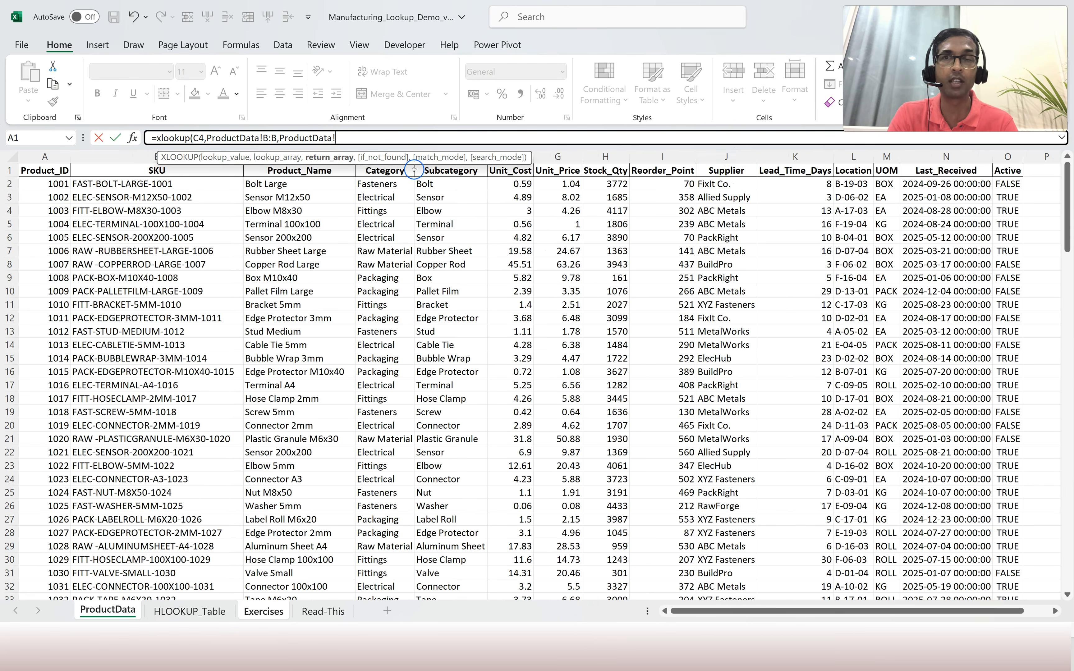
left_click(728, 157)
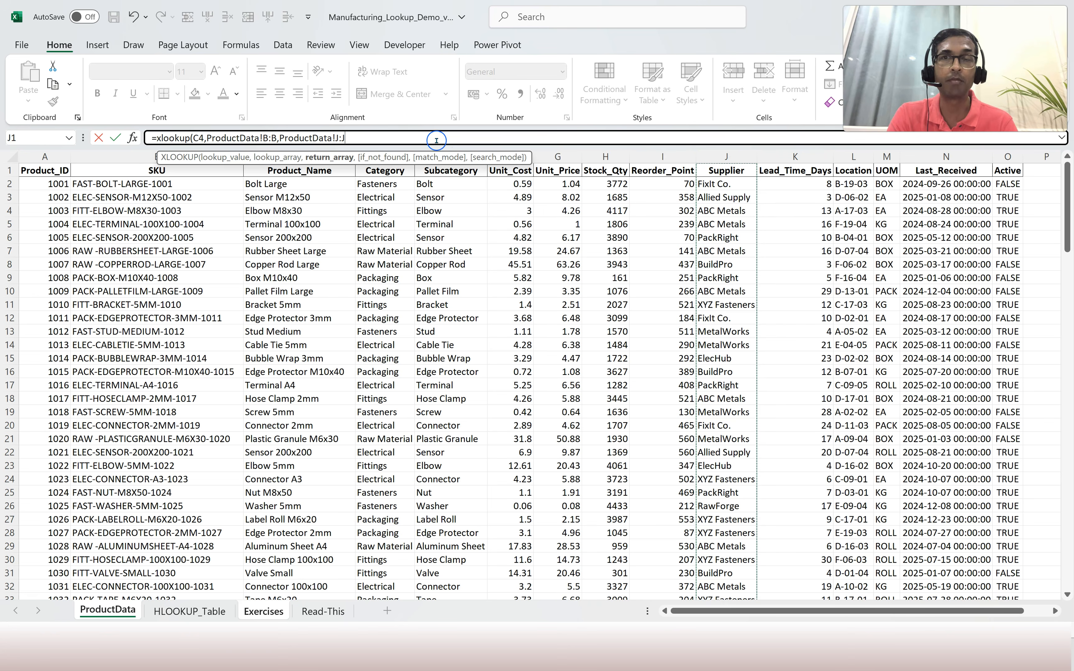
type(",")
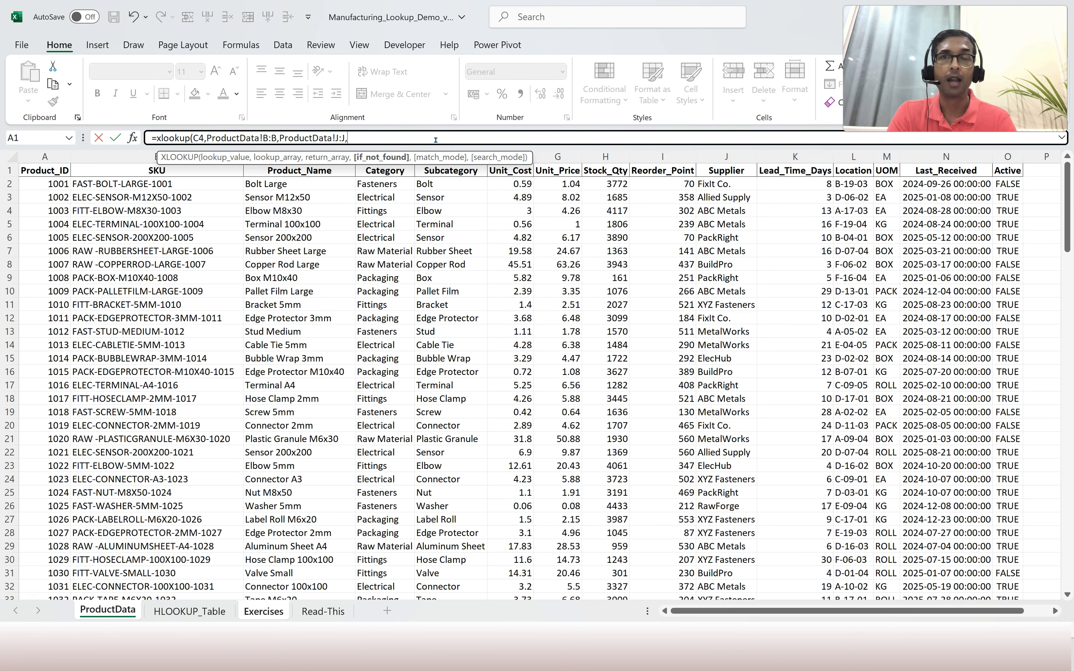
type("0")
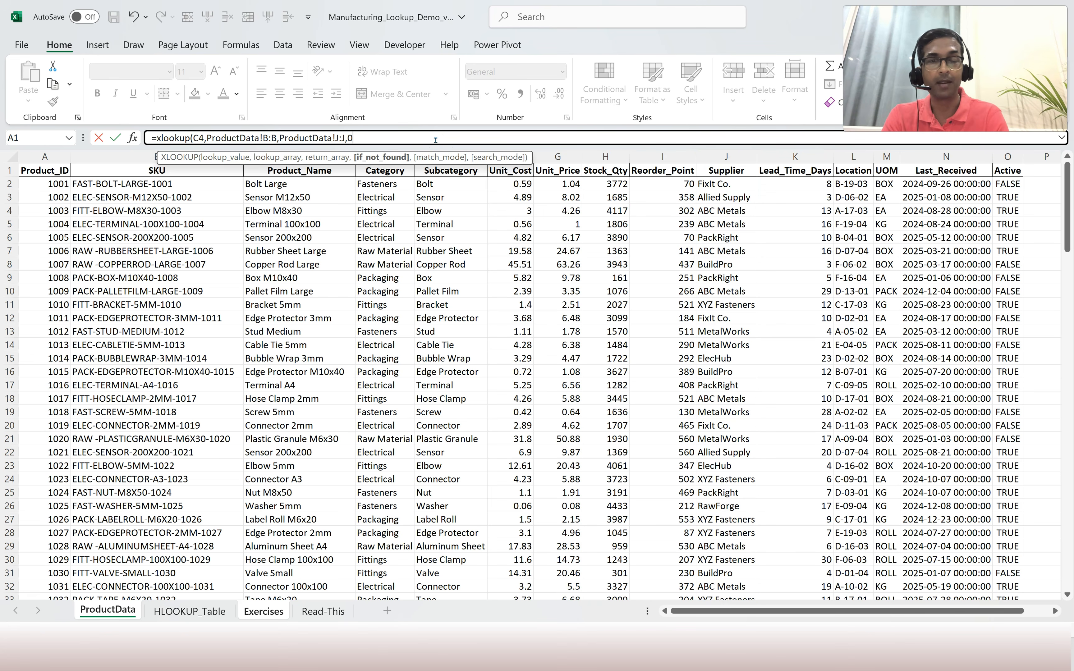
type(")")
key("Return")
key("Up")
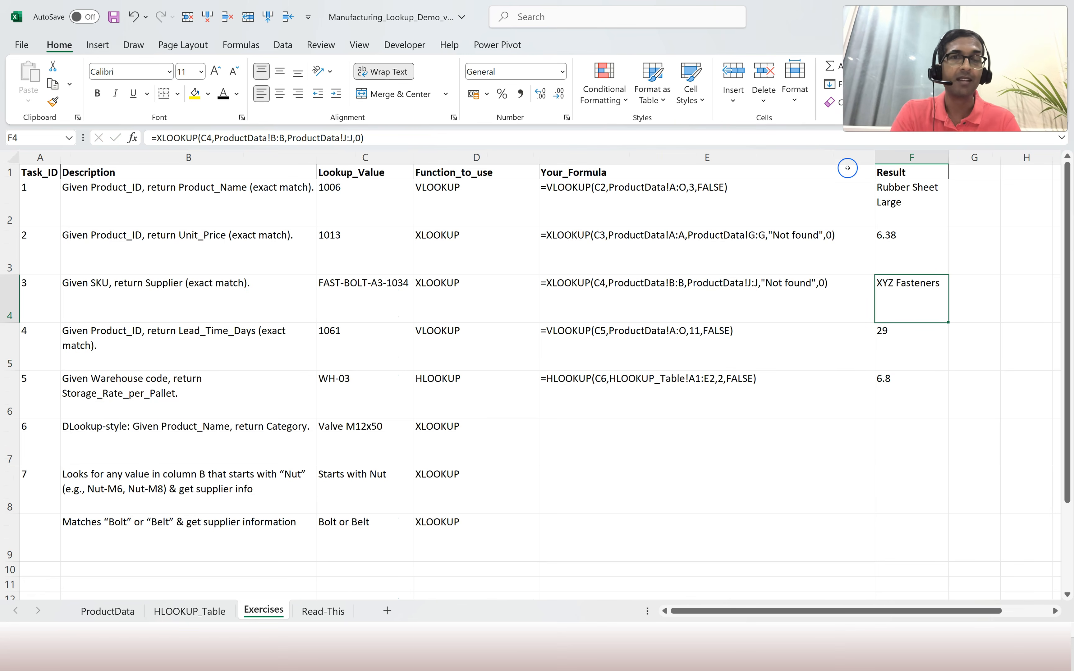
Review the prepared formulas for Task 6 and the Task 7 wildcard lookup.
left_click(599, 437)
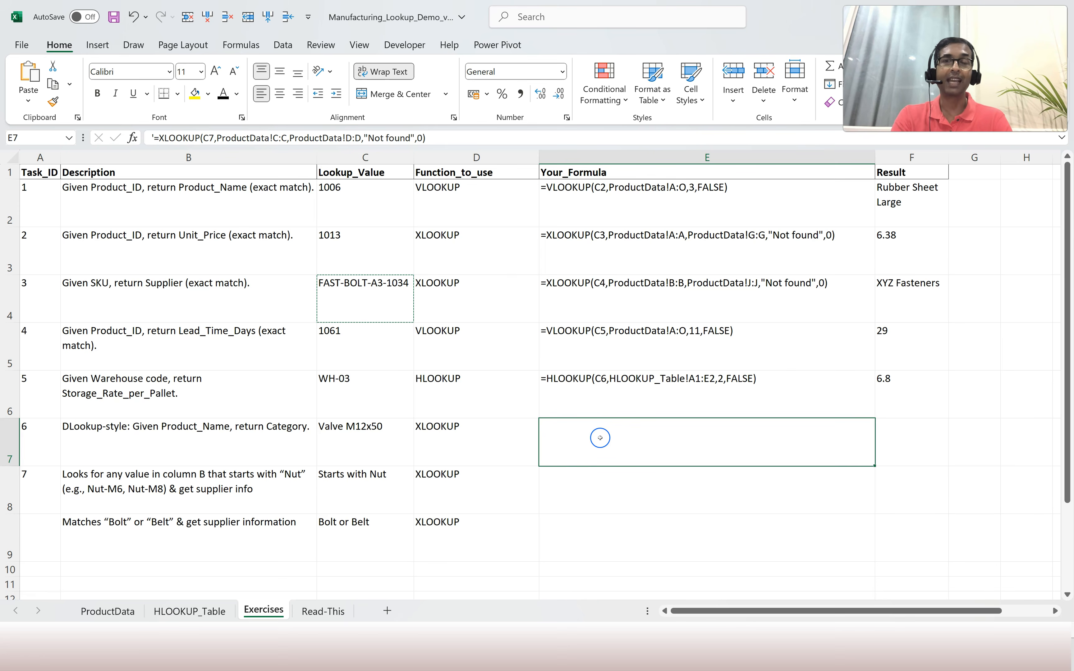
scroll(647, 418, "down", 3)
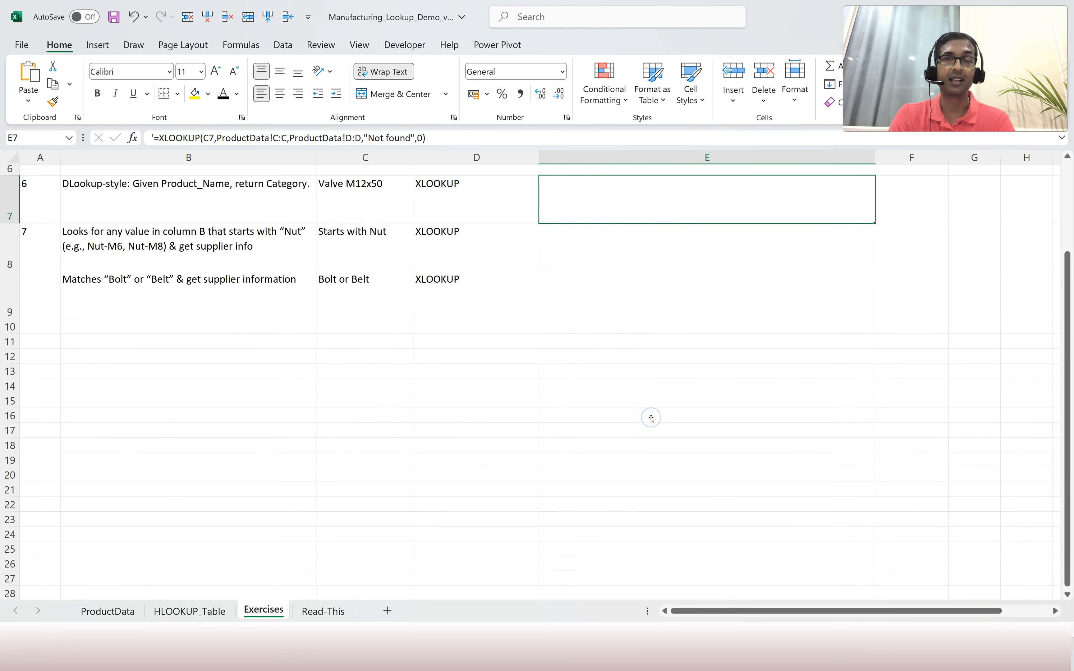
left_click(626, 234)
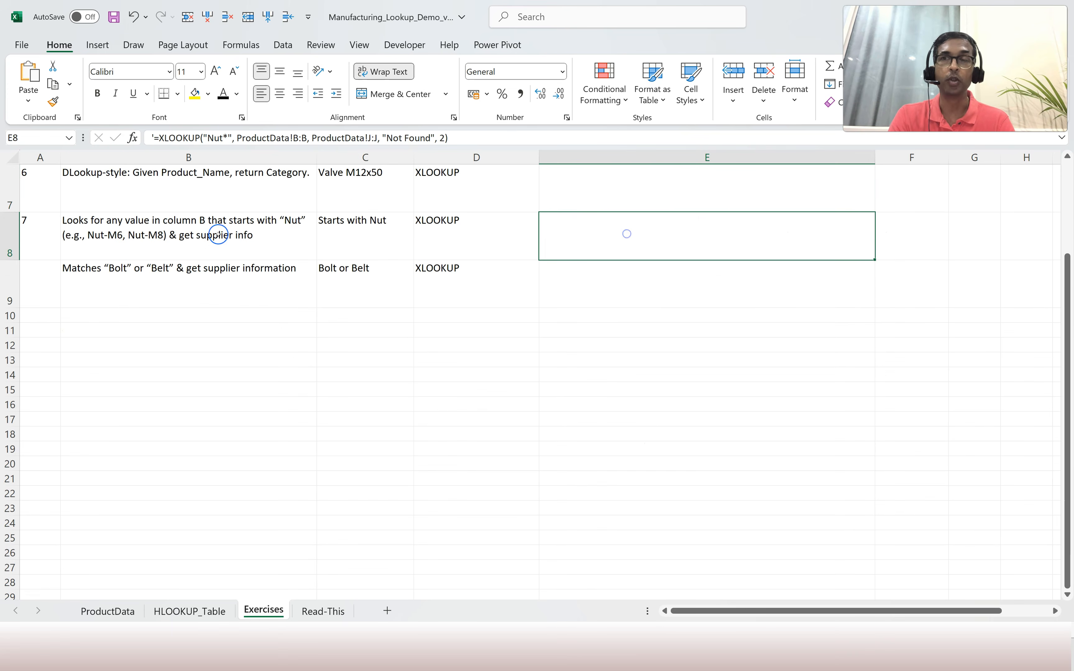
scroll(200, 238, "up", 3)
Hide row 7 (Task 6) and review Task 7's 'Starts with Nut' row.
left_click(170, 444)
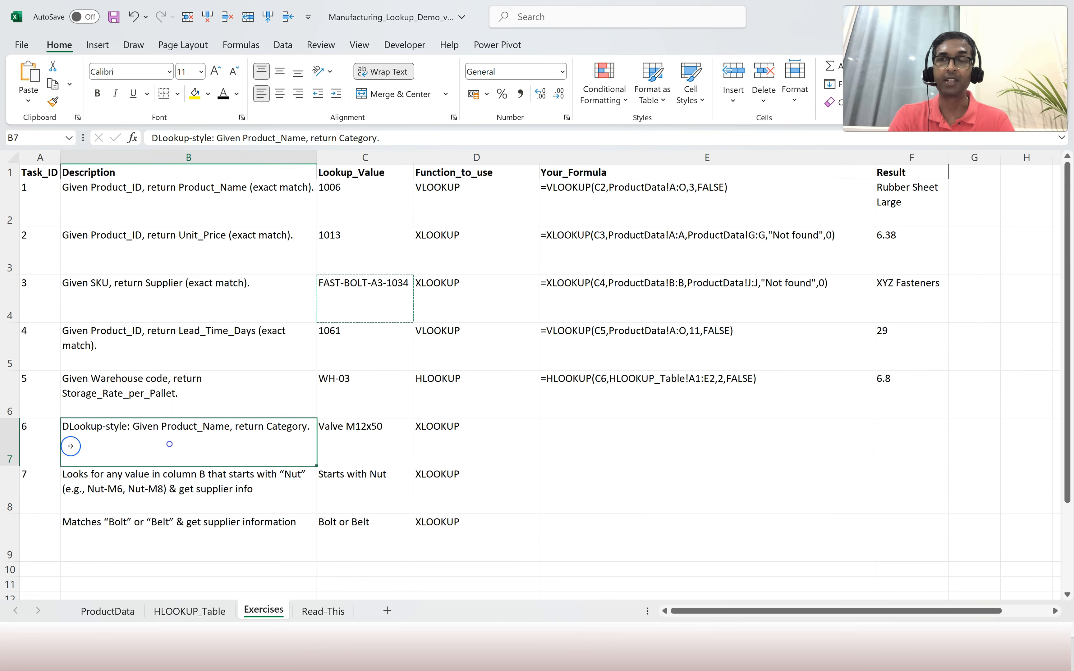
right_click(8, 441)
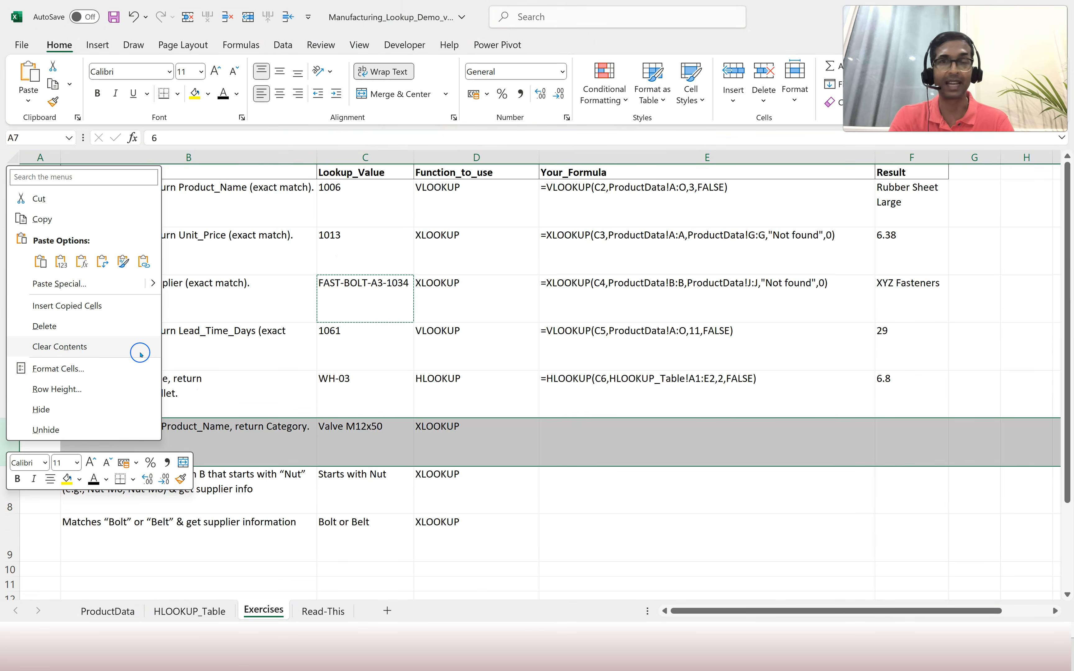
left_click(80, 404)
left_click(649, 443)
left_click(360, 433)
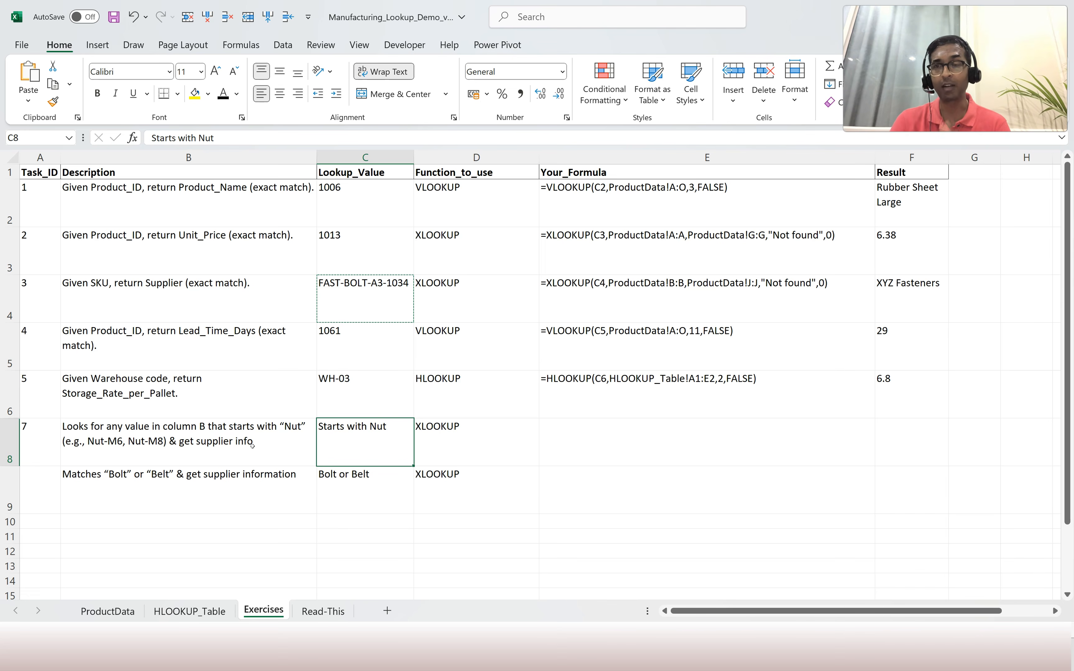
left_click(110, 432)
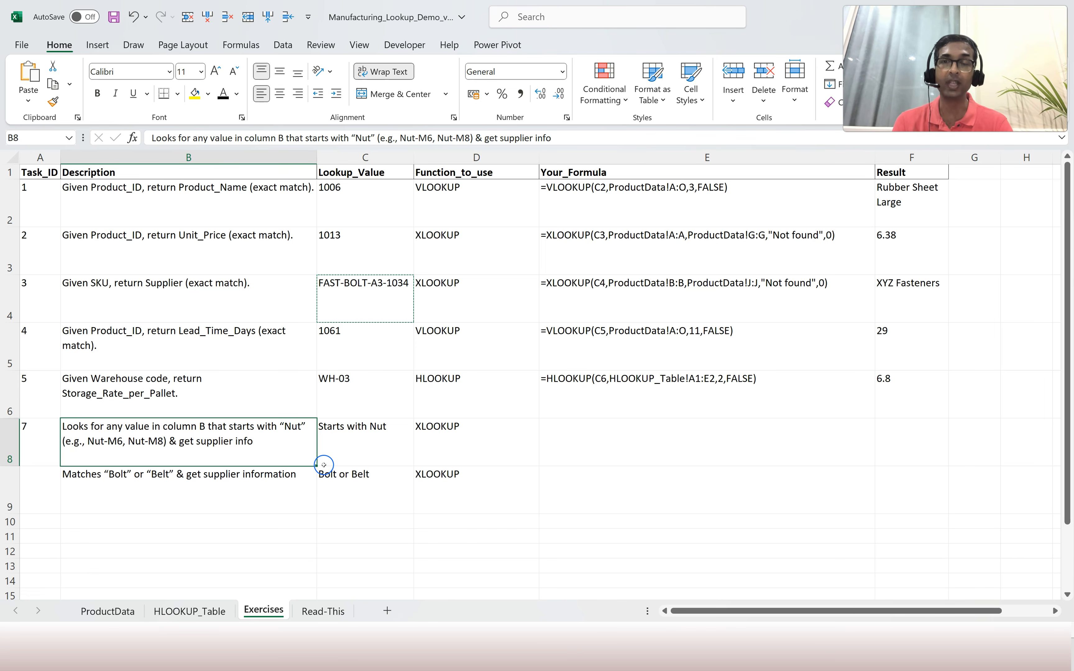
Check ProductData SKUs, then paste the wildcard =XLOOKUP("Nut*",...,2) text into Task 7's formula cell E8.
left_click(116, 612)
scroll(160, 205, "up", 6)
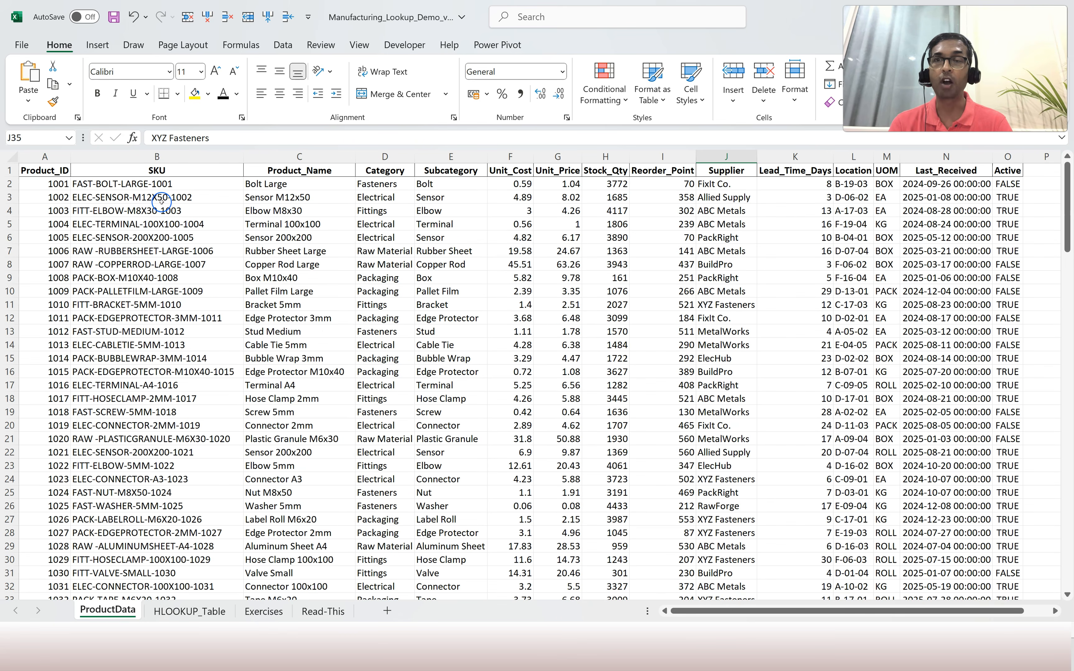
left_click(195, 291)
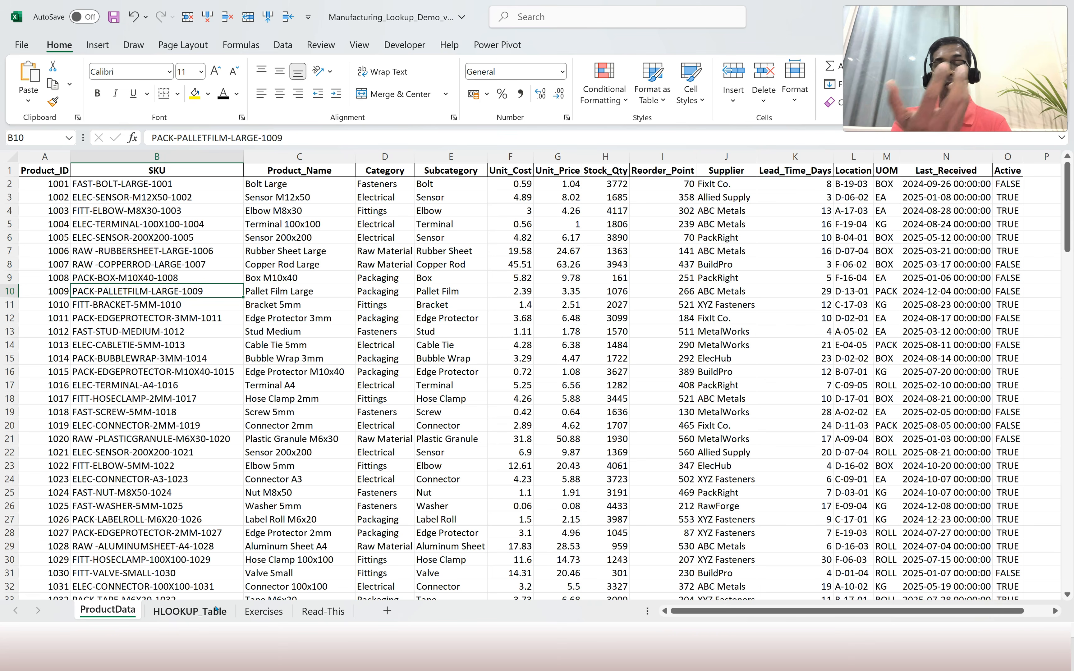
left_click(266, 612)
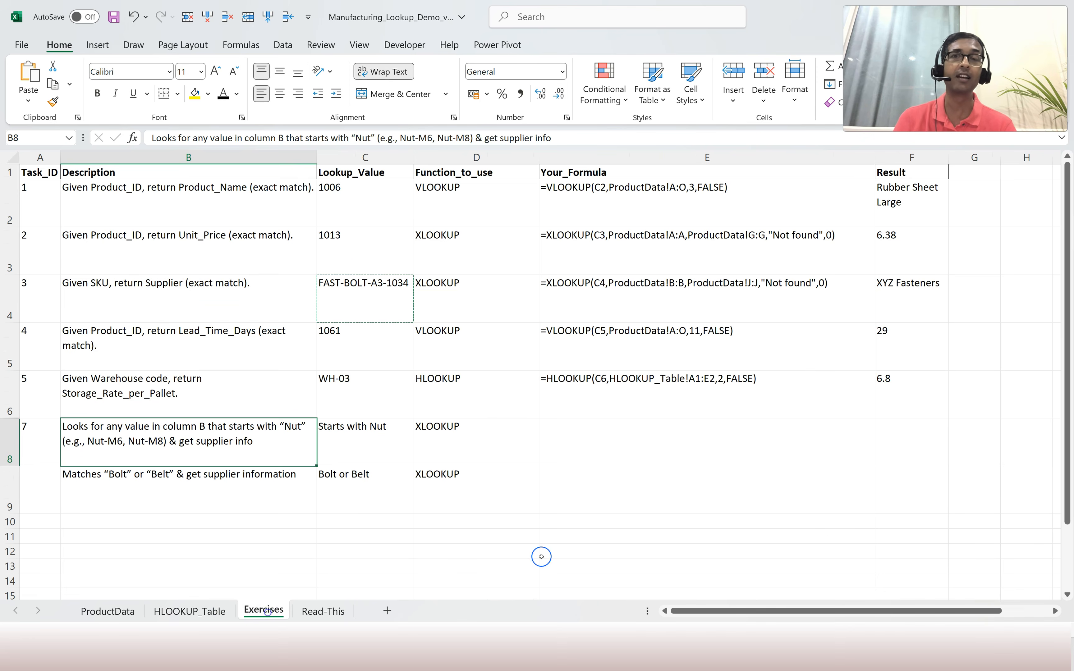
left_click(593, 442)
type("'=XLOOKUP(\"Nut*\", ProductData!B:B, ProductData!J:J, \"Not Found\", 2)")
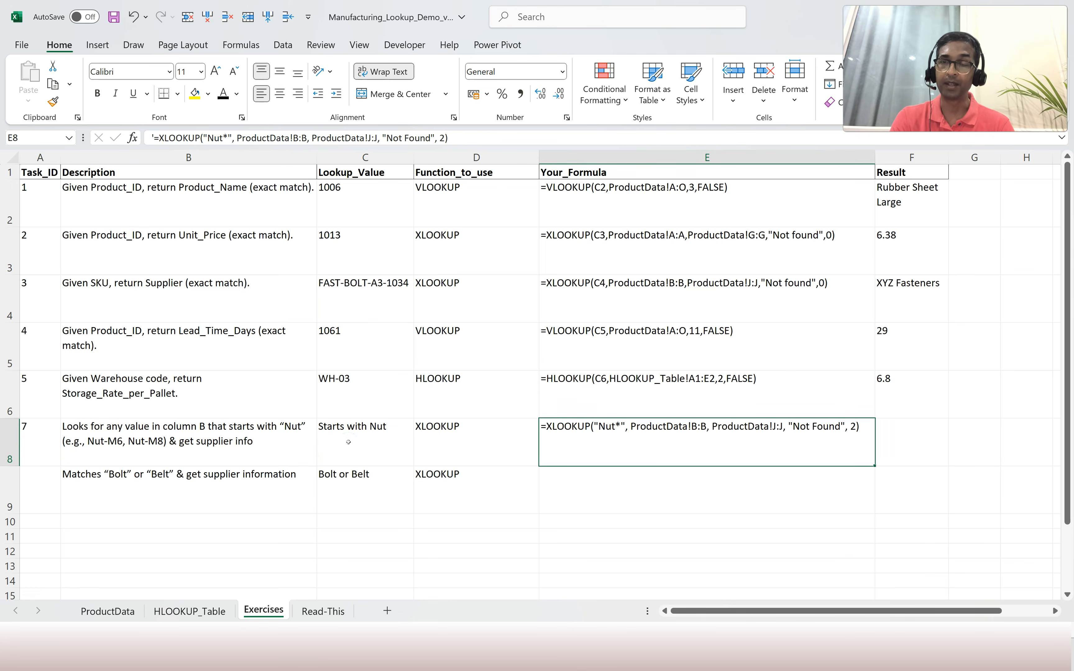
left_click(352, 443)
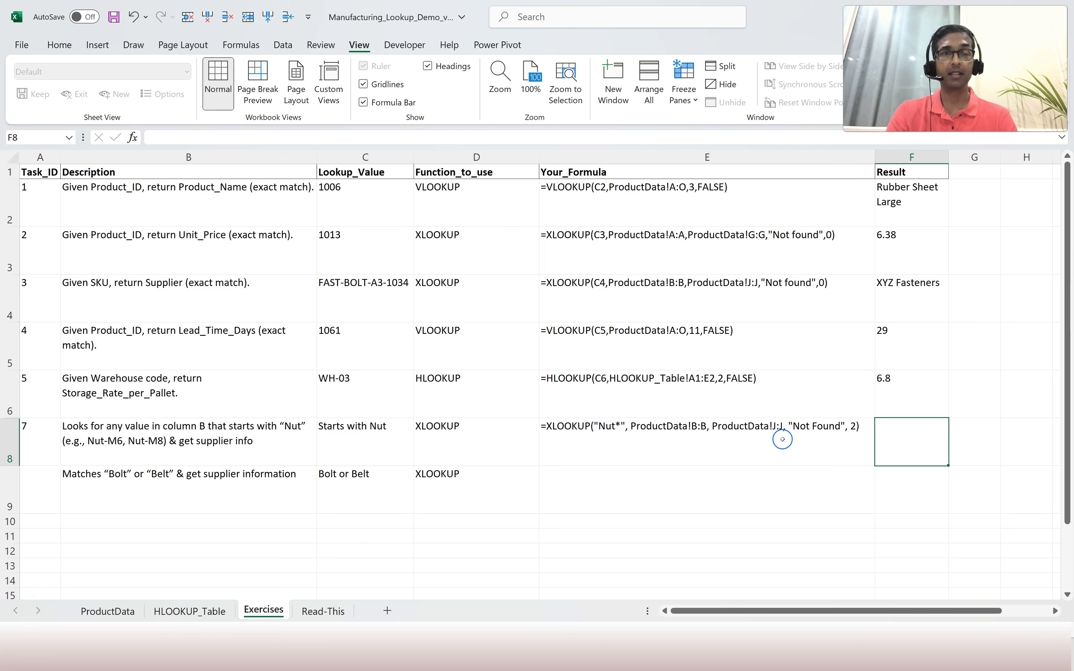
Enter =XLOOKUP("Nut*",ProductData!B:B,ProductData!J:J,"Not Found",2) in Task 7's result cell F8.
left_click(782, 439)
left_click(892, 439)
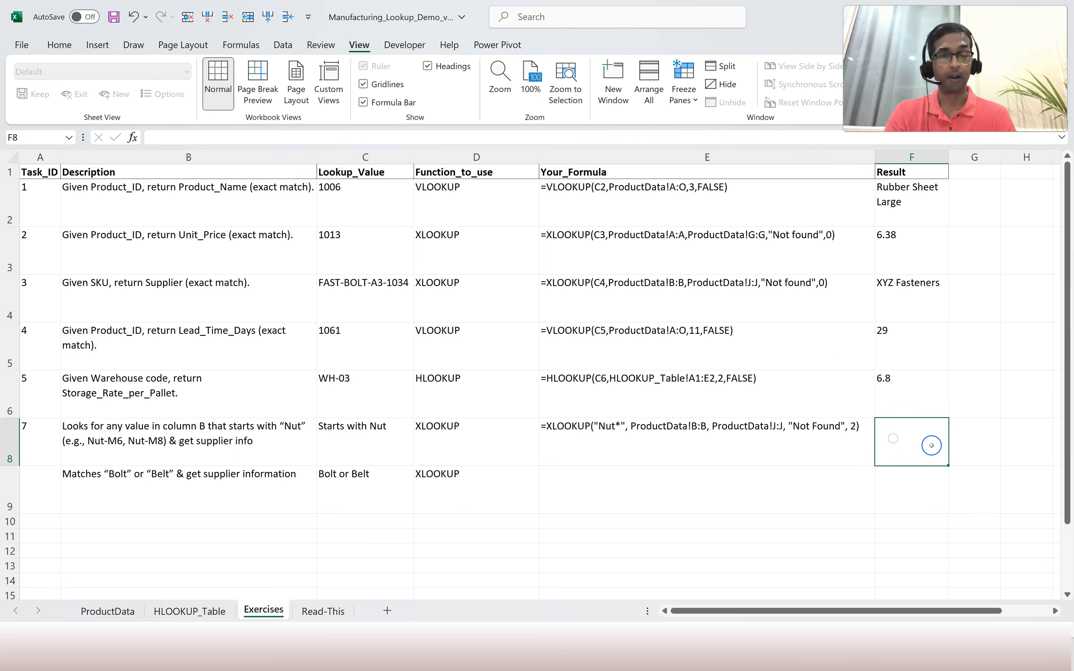
type("=xlookup(")
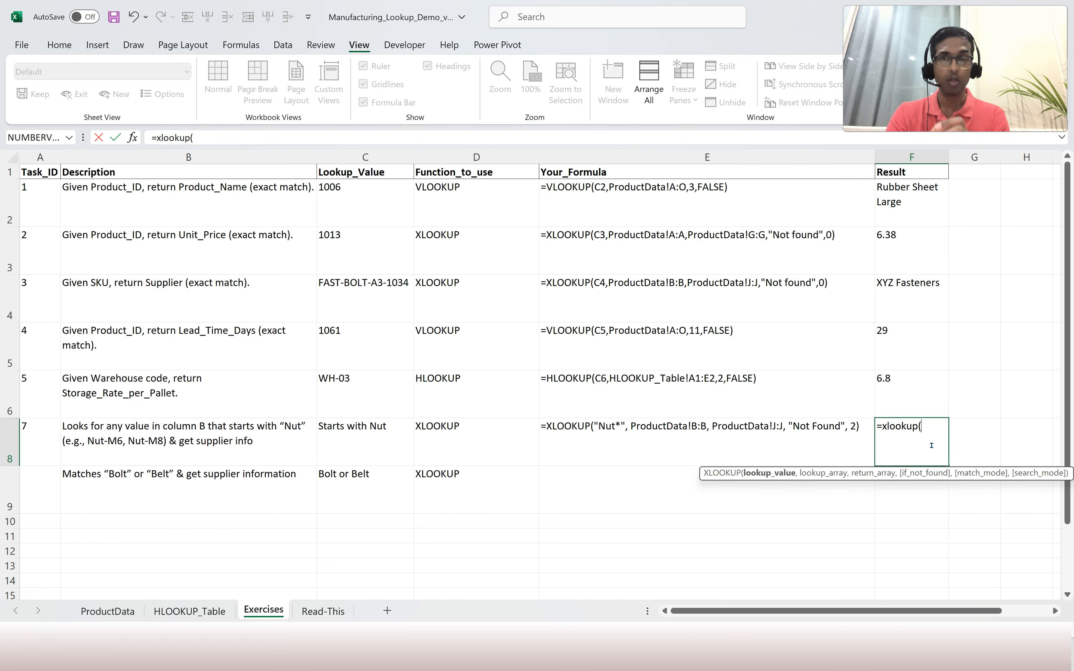
type("\"")
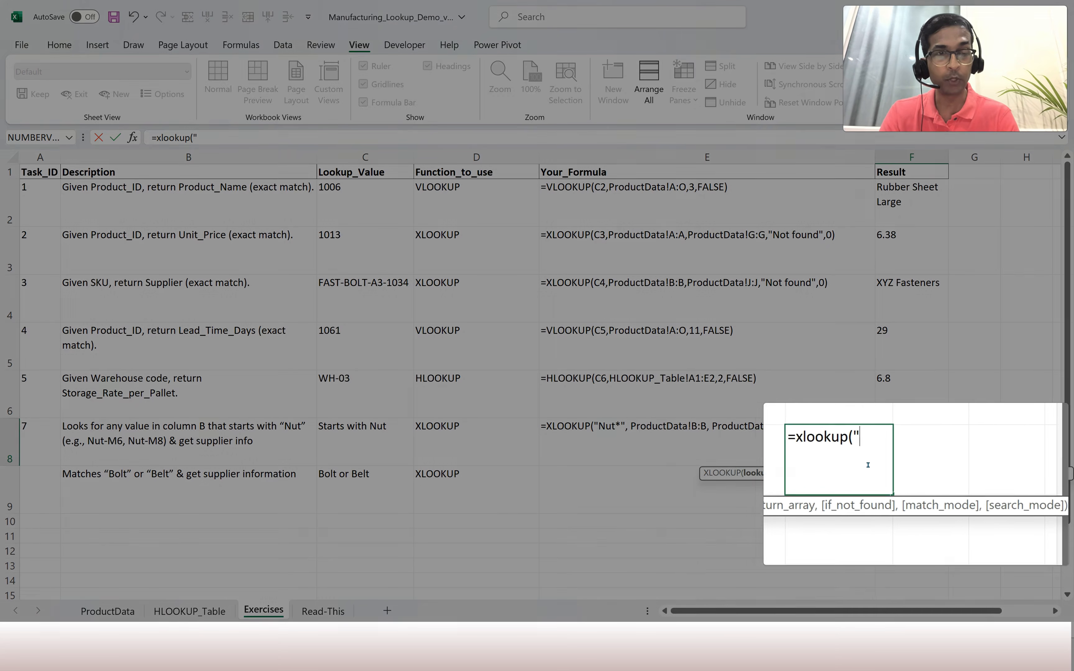
type("Nut")
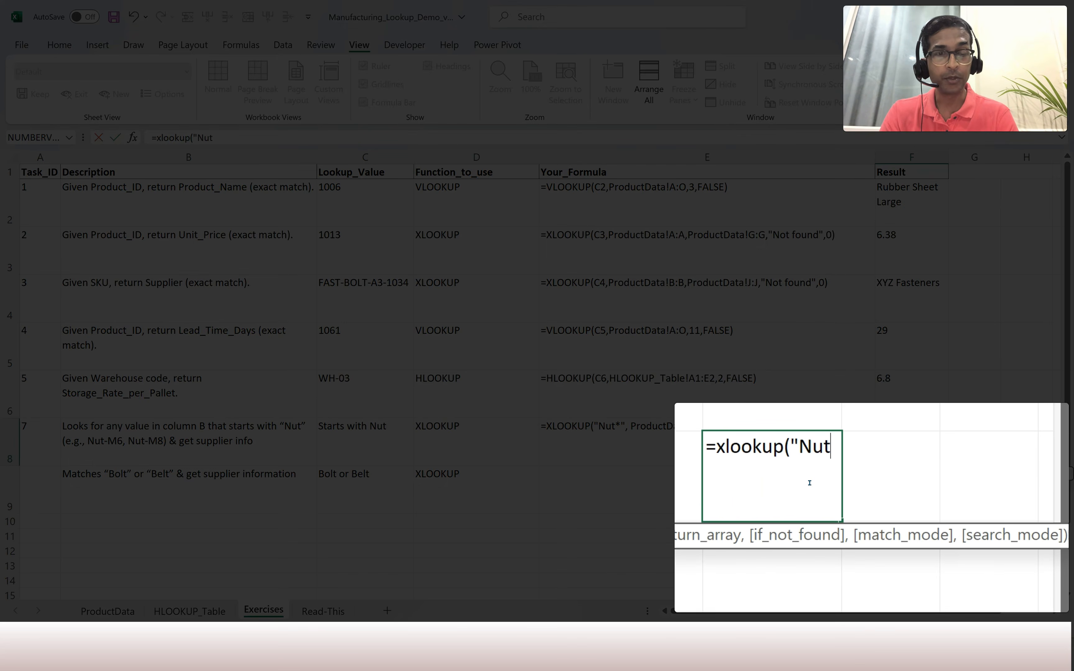
type("*\",")
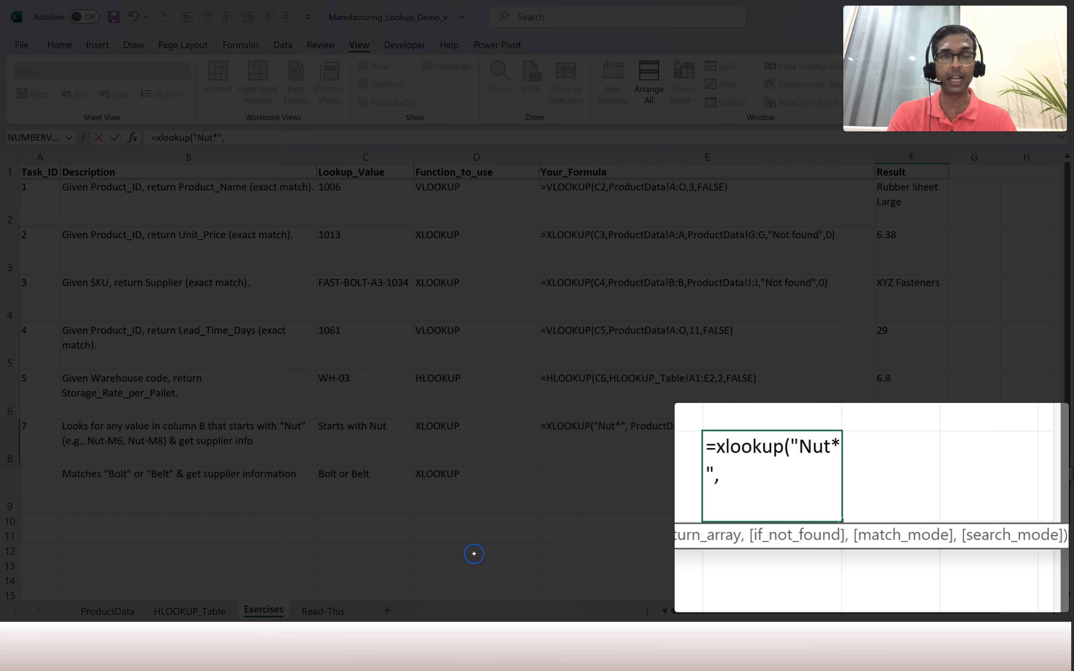
left_click(119, 611)
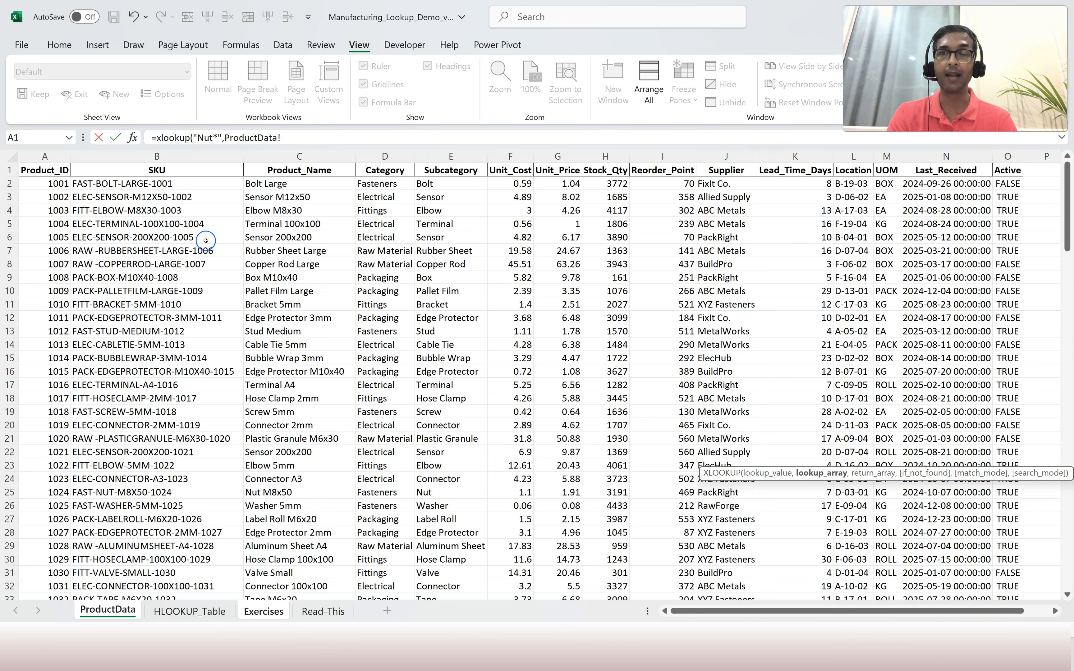
left_click(156, 156)
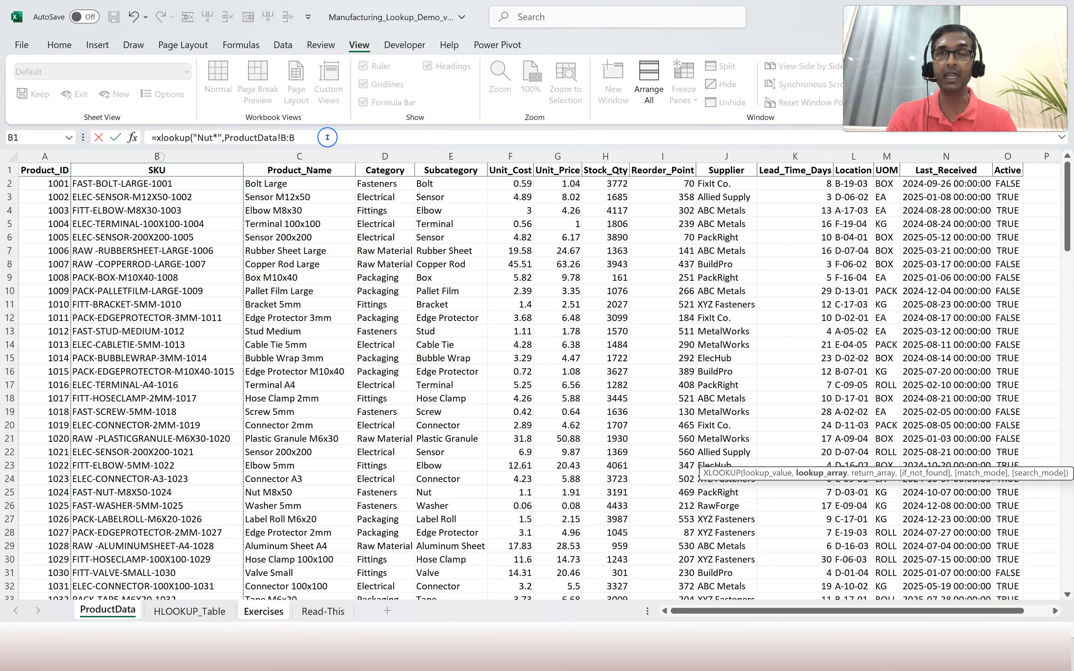
type(",")
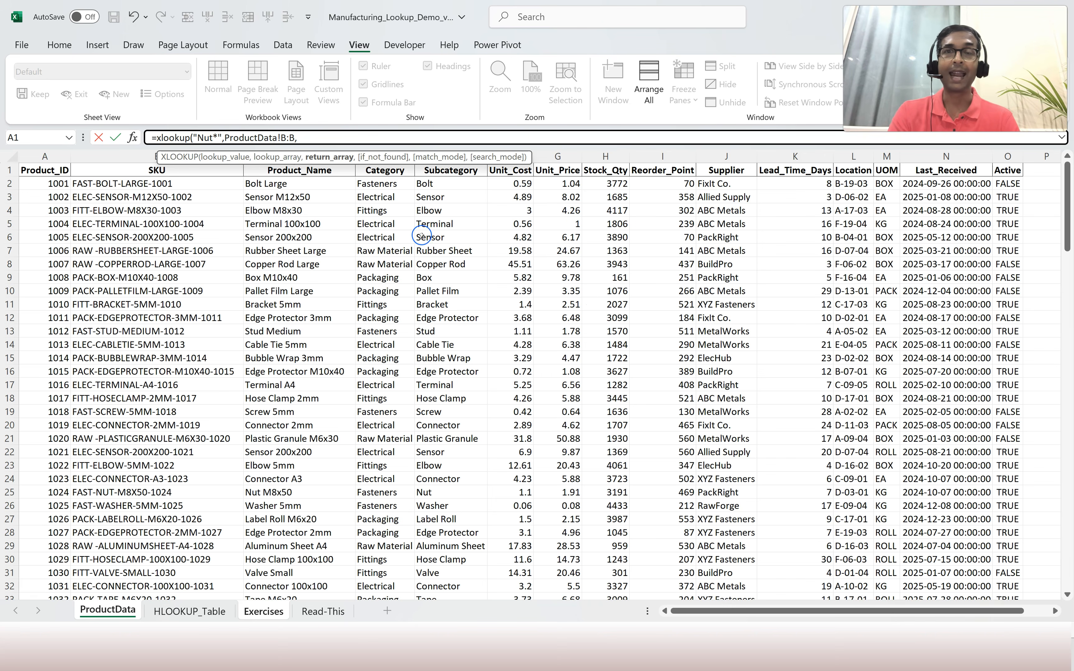
left_click(739, 156)
type(",\"Not Fou")
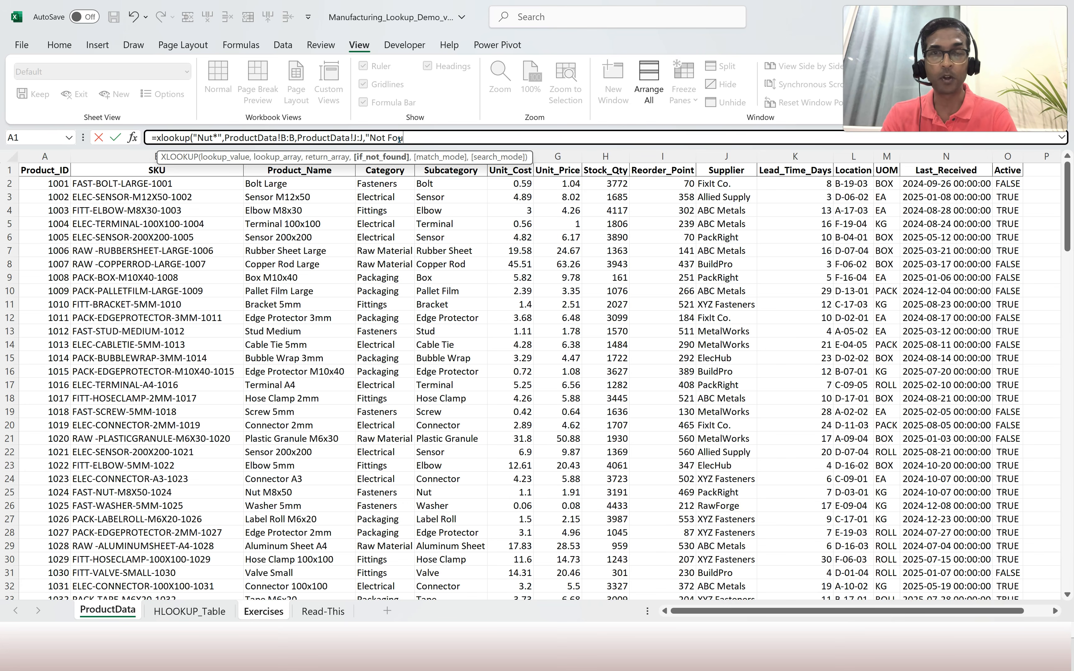
type("nd\",")
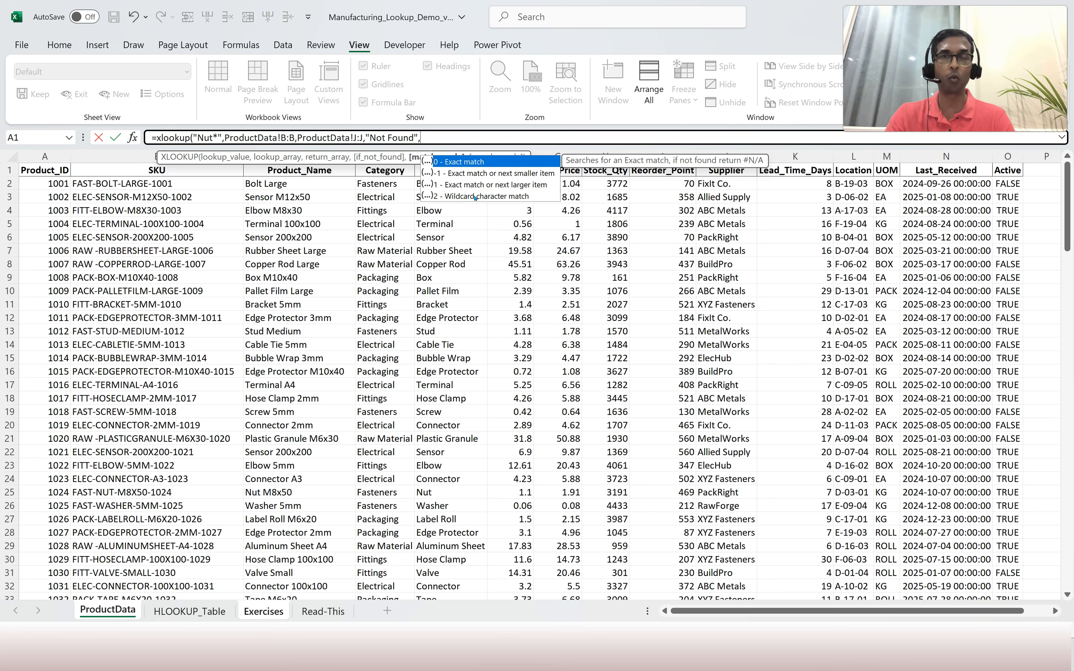
type("2")
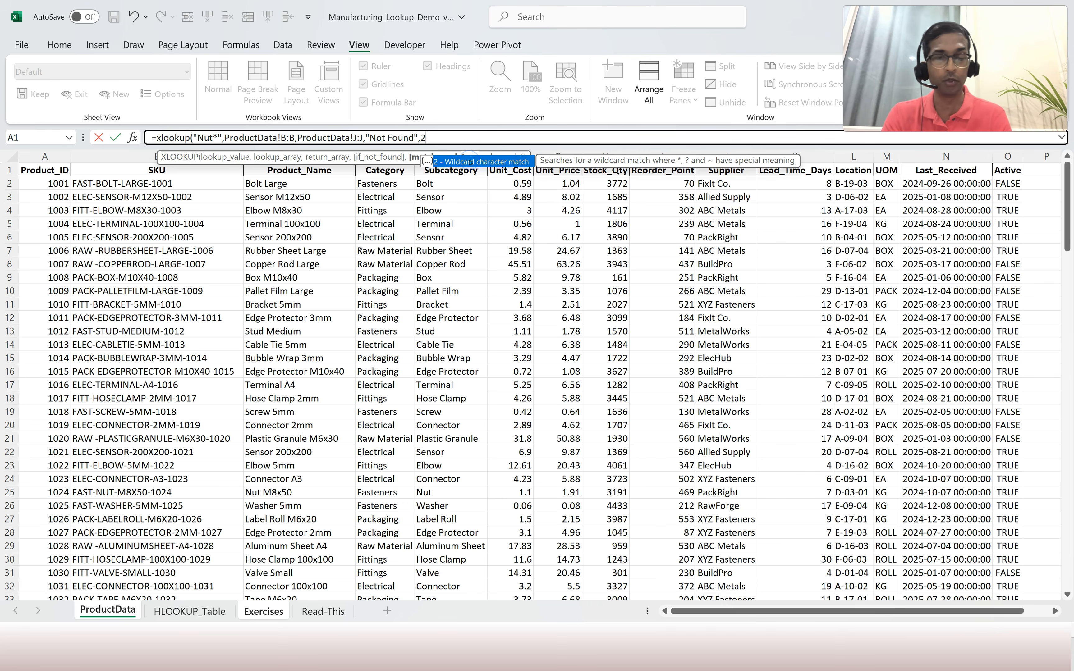
type(")")
key("Return")
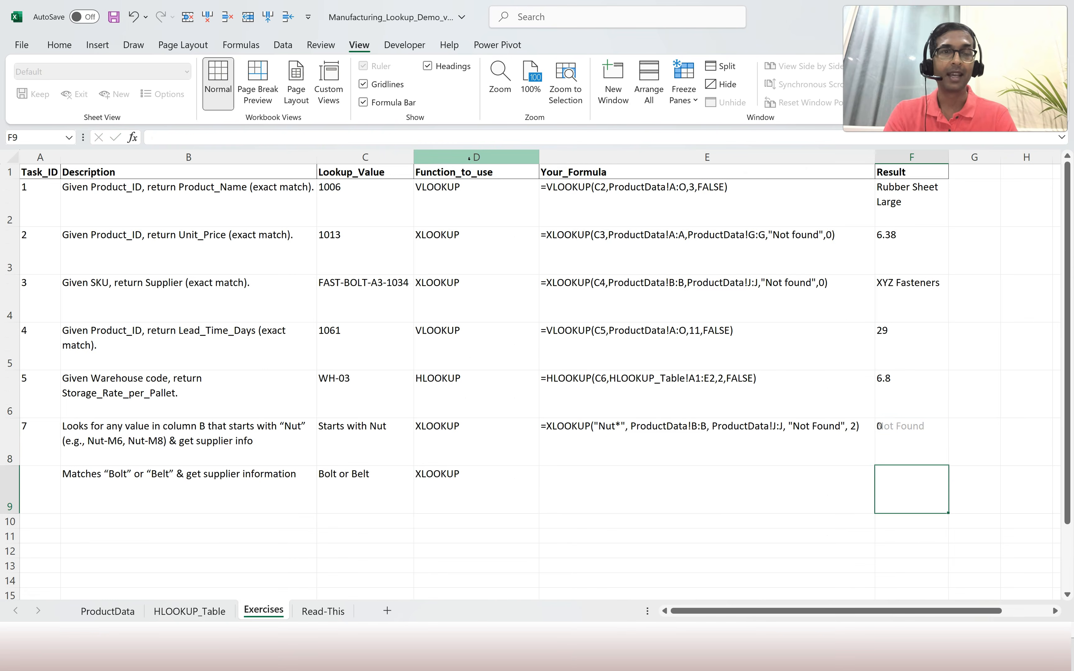
Freeze ProductData panes at C2, locking the header row and Product_ID and SKU columns.
key("Up")
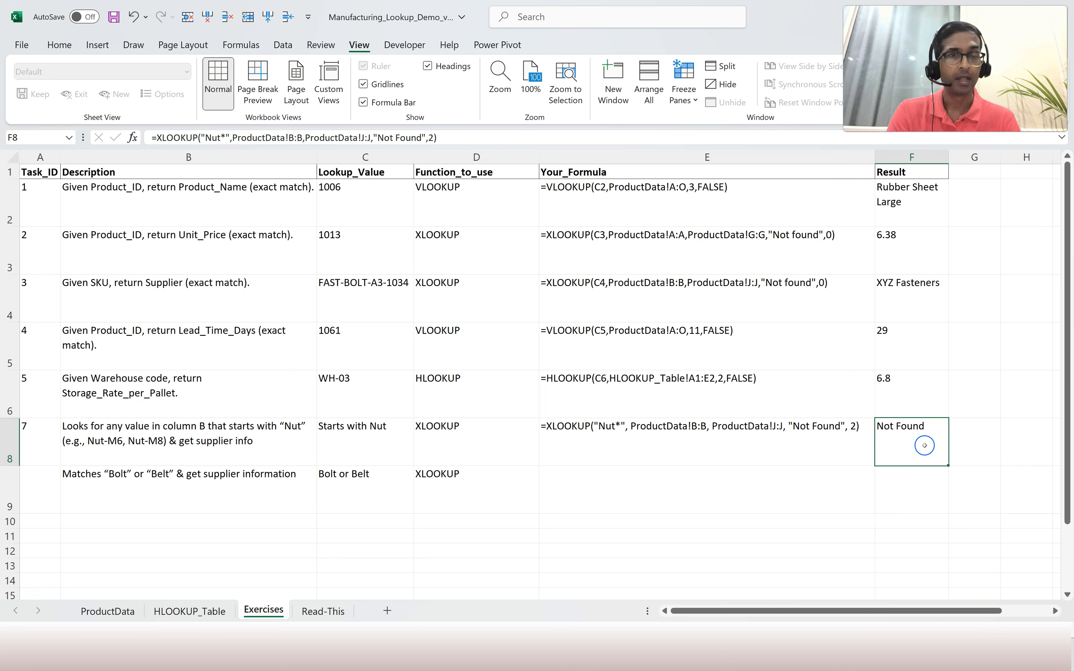
left_click(115, 610)
scroll(150, 204, "down", 4)
scroll(150, 204, "up", 4)
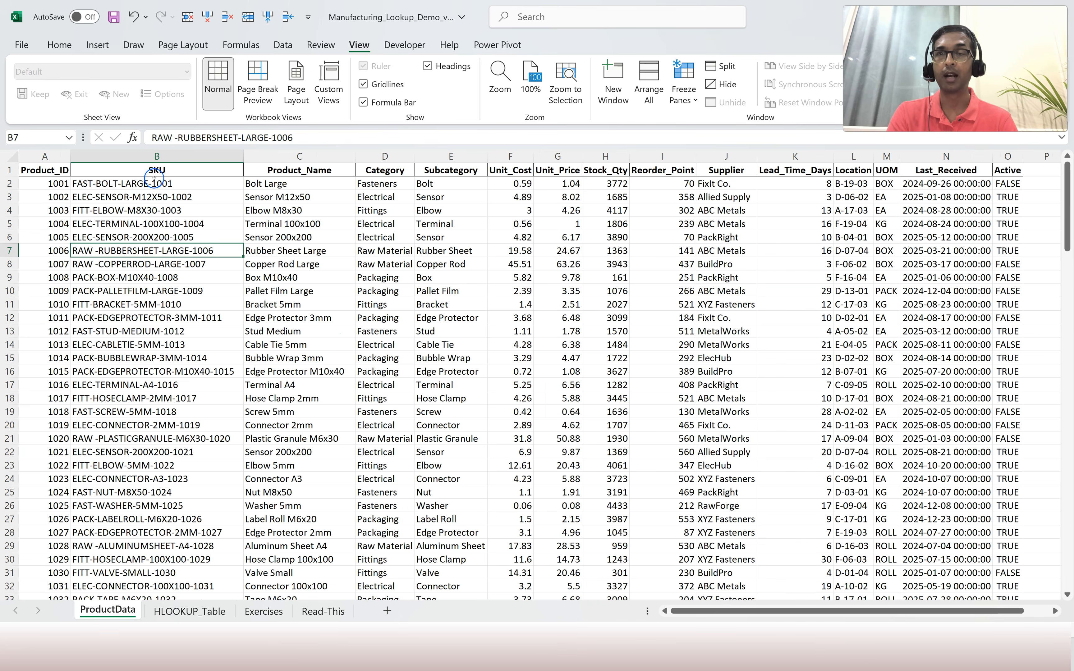
left_click(291, 187)
left_click(684, 94)
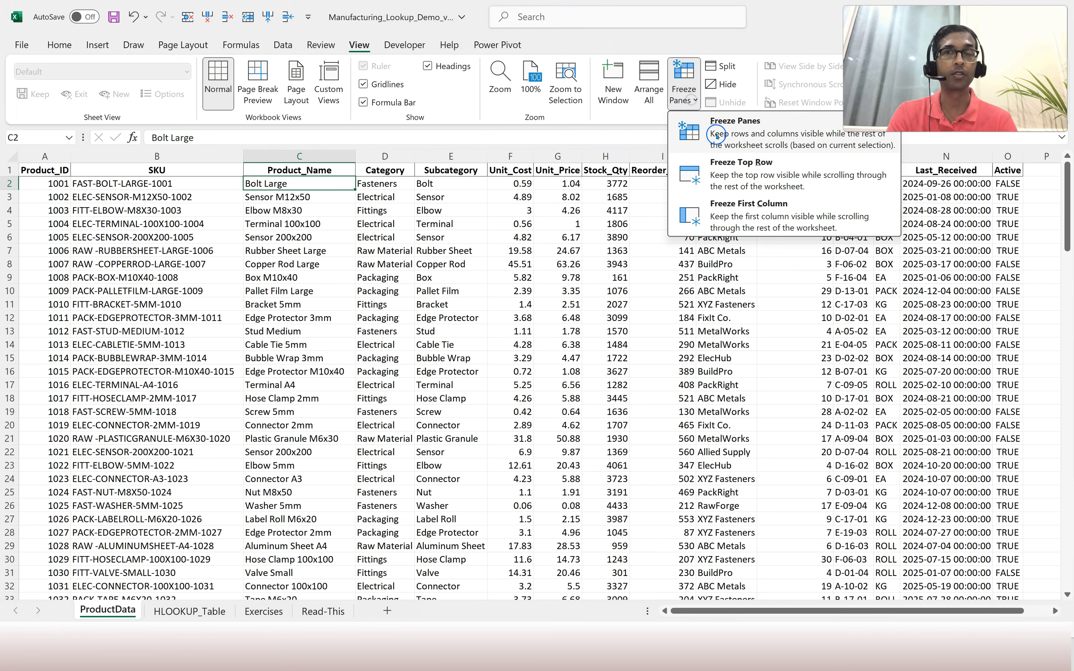
left_click(716, 133)
scroll(185, 342, "down", 20)
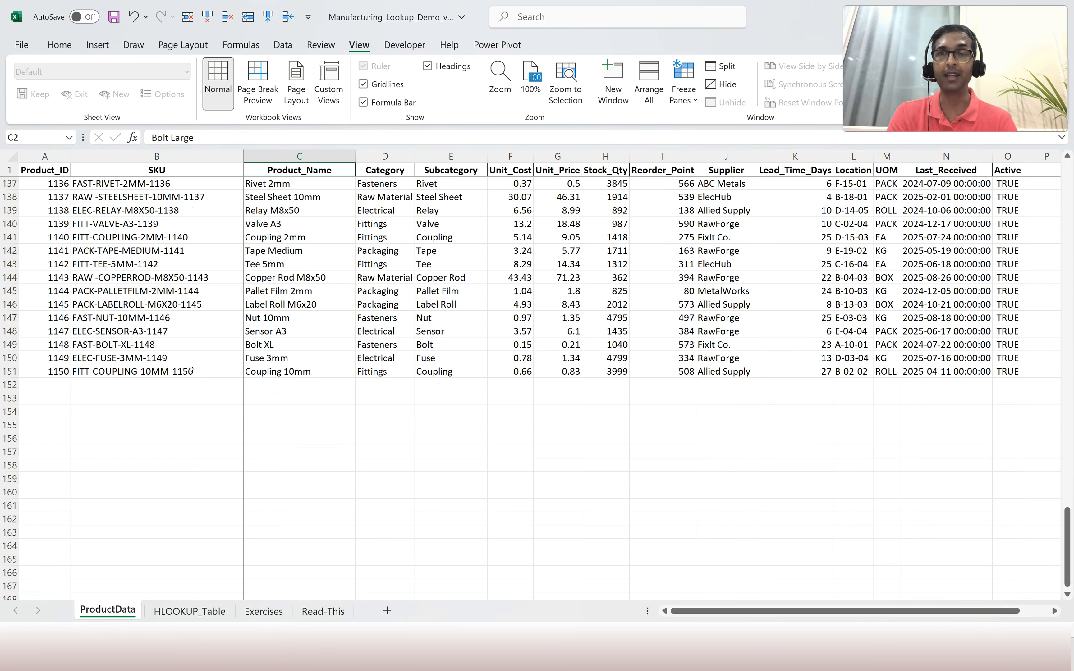
scroll(192, 370, "up", 2)
Fill ProductData row 152 with Product_ID 2109, SKU Nut-M6 and a supplier name.
left_click(62, 343)
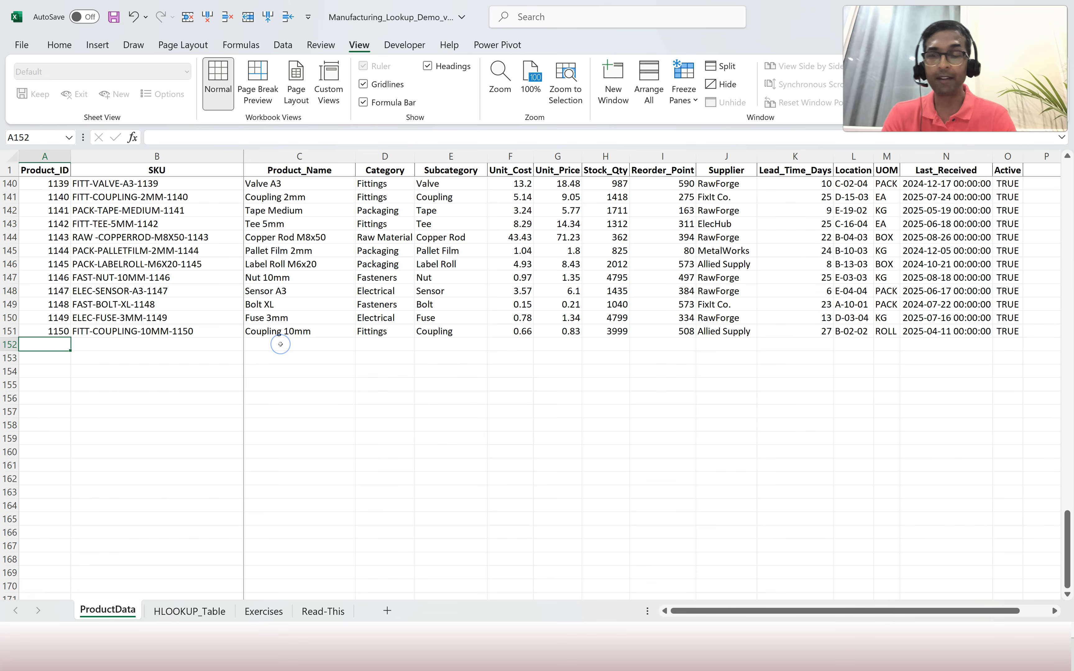
type("21")
key("Tab")
type("Test")
key("Tab")
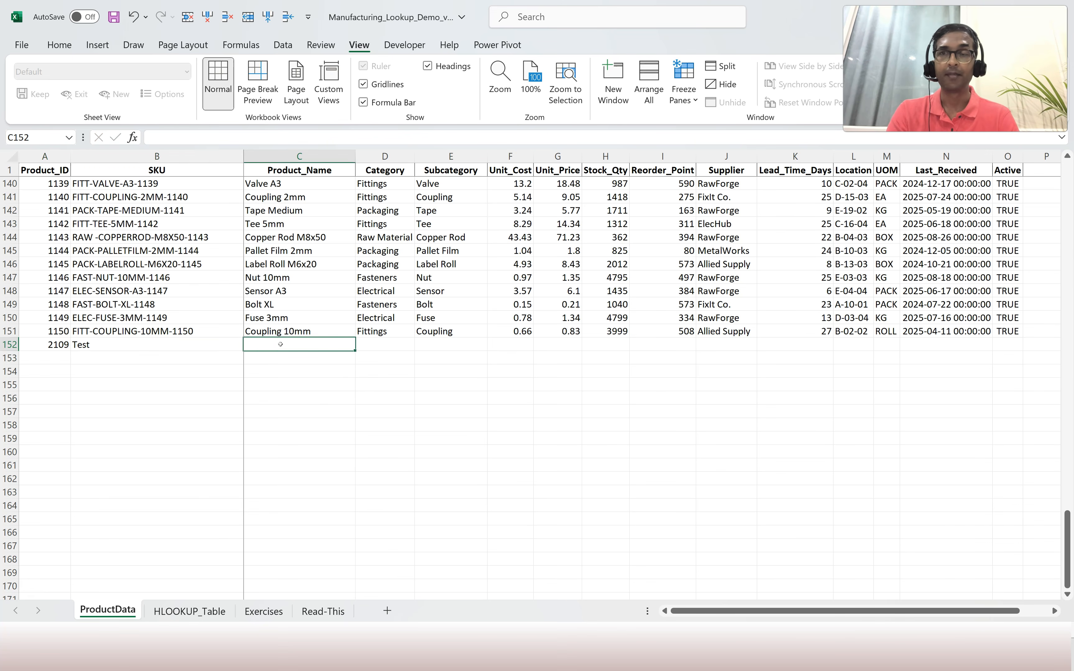
key("shift+Tab")
type("N")
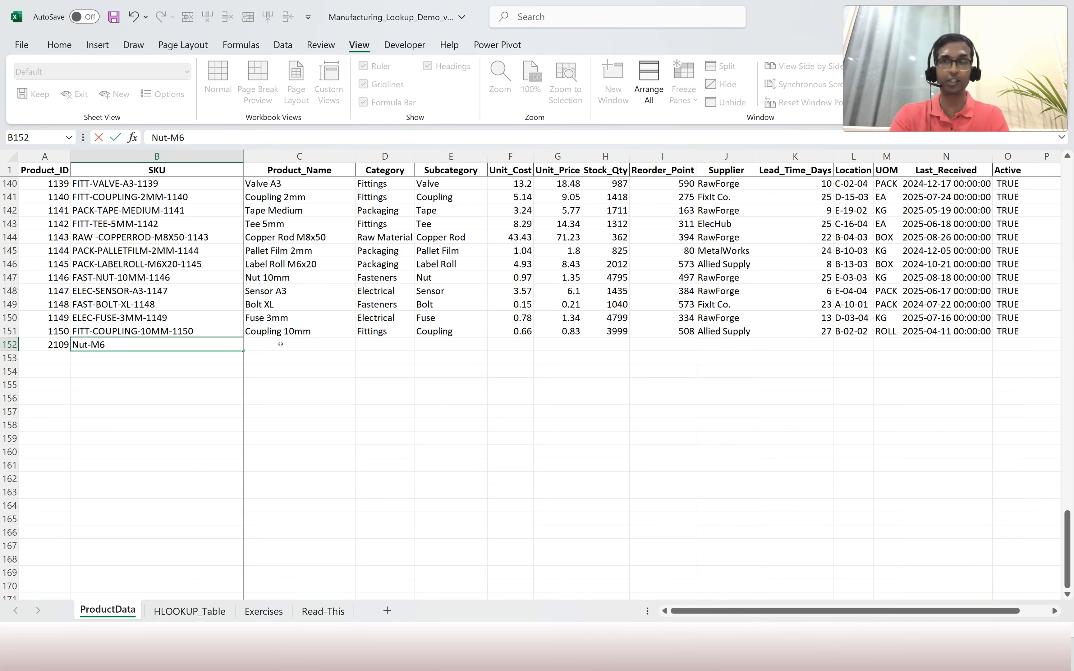
left_click(138, 410)
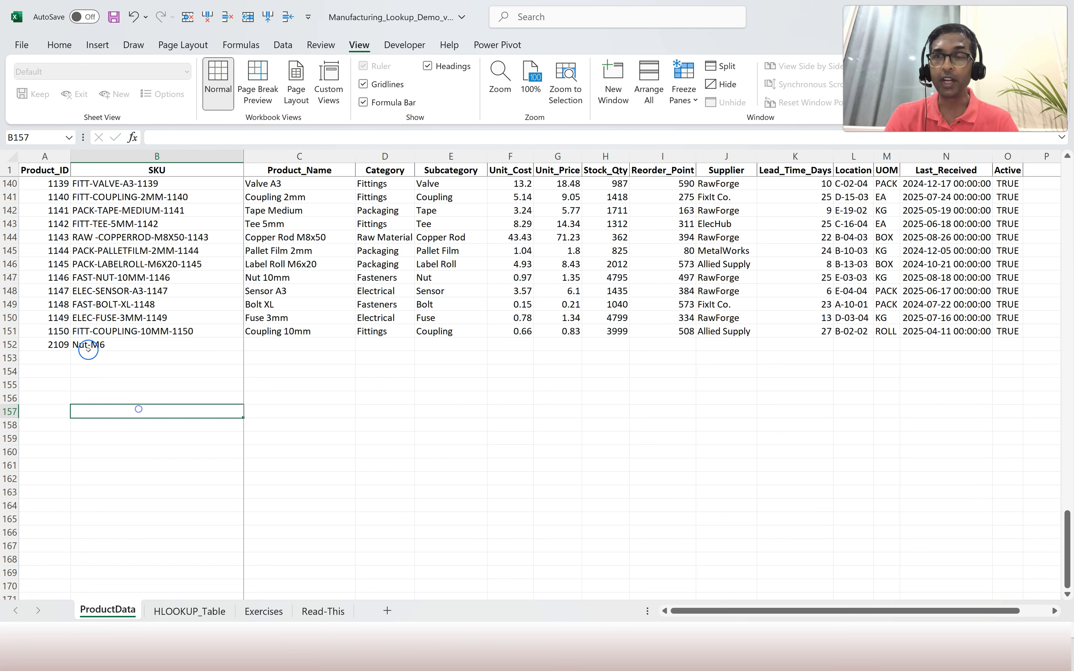
left_click(91, 344)
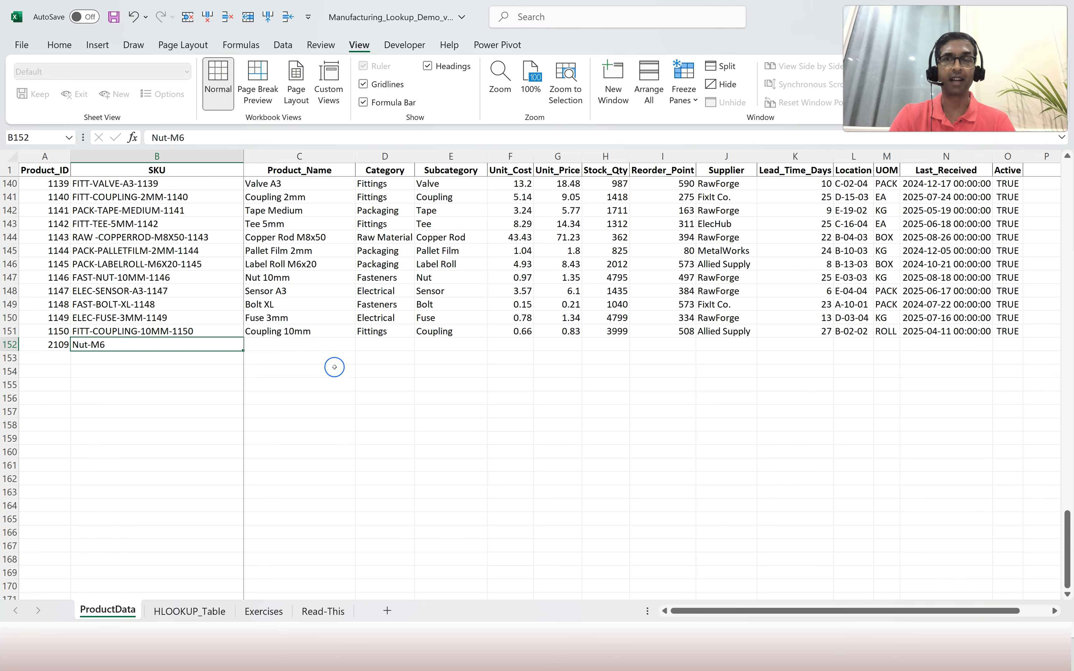
left_click(714, 347)
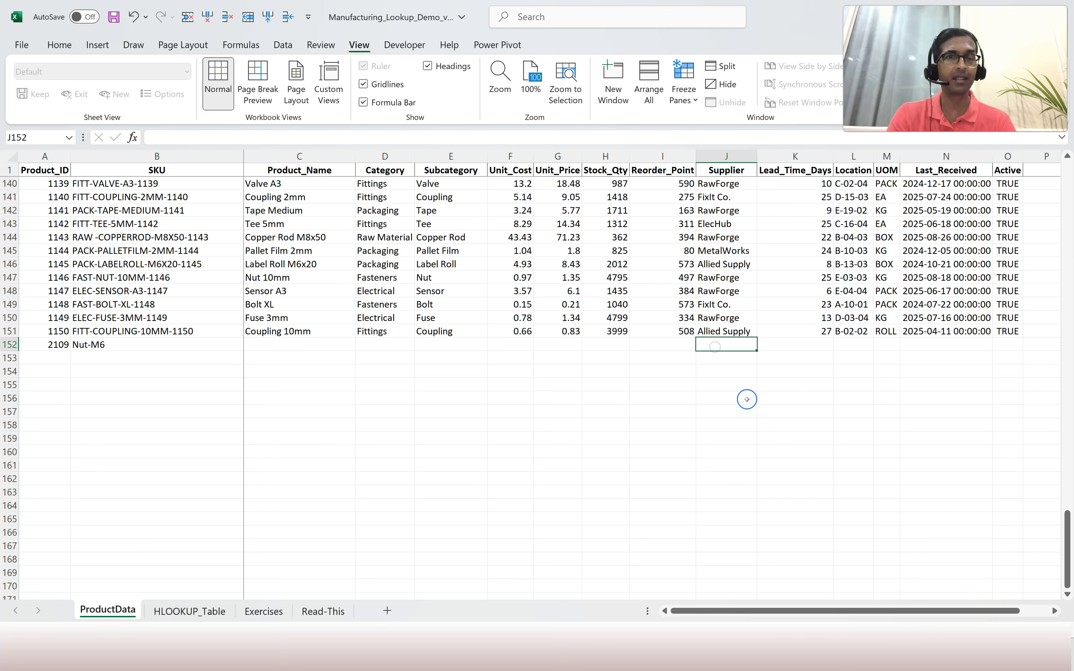
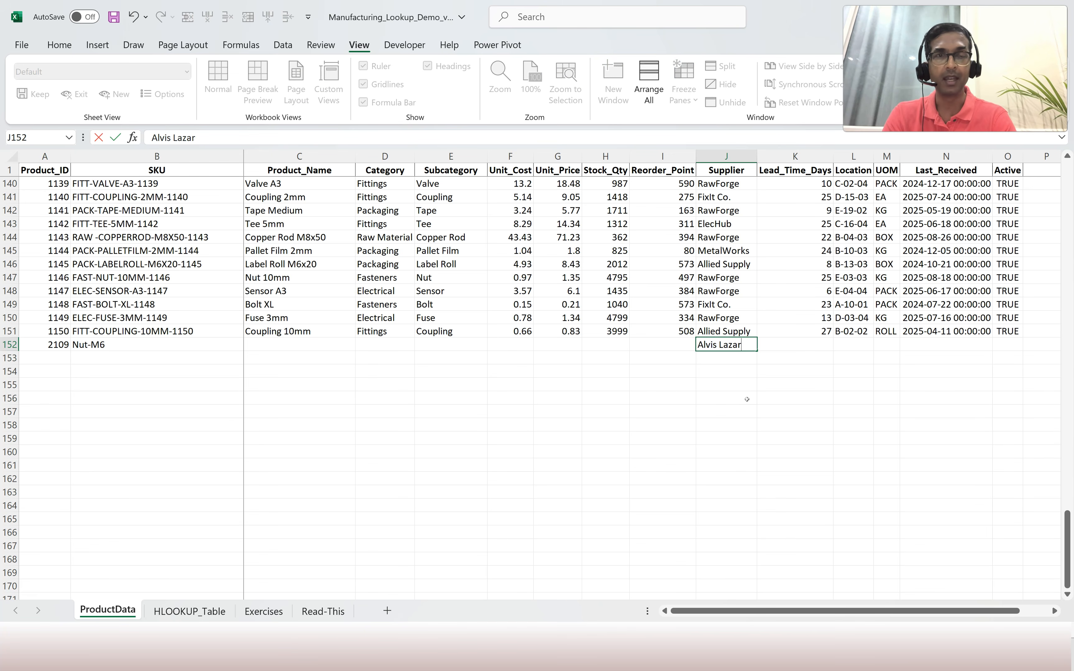
key("Return")
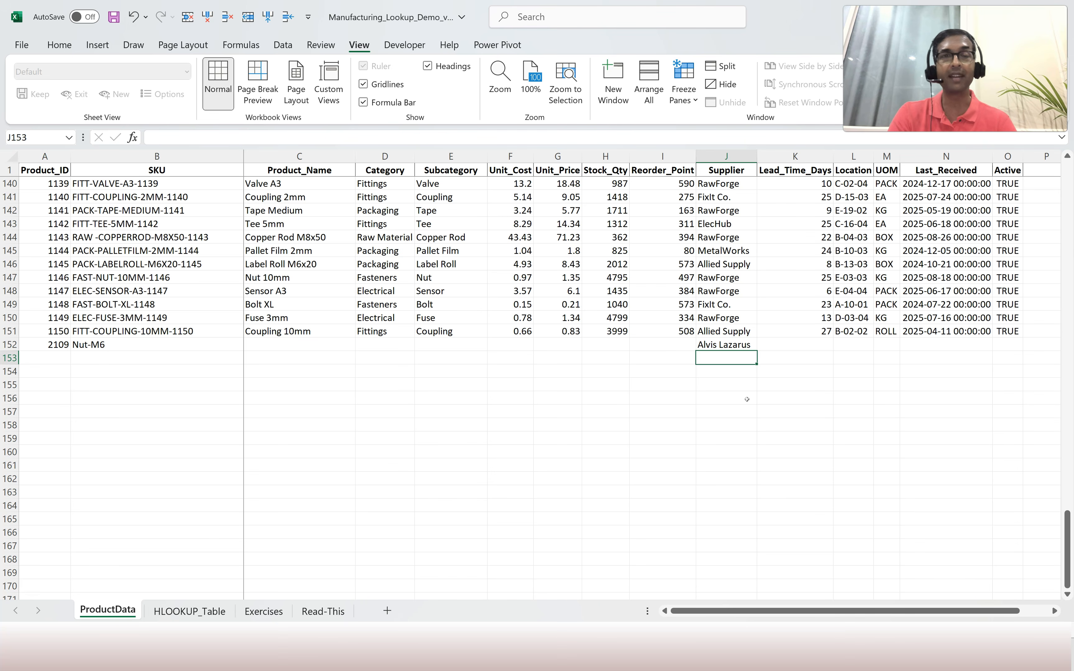
On the Exercises sheet, check that Task 7 in F8 now returns the Nut-M6 supplier.
left_click(271, 609)
left_click(899, 506)
left_click(912, 447)
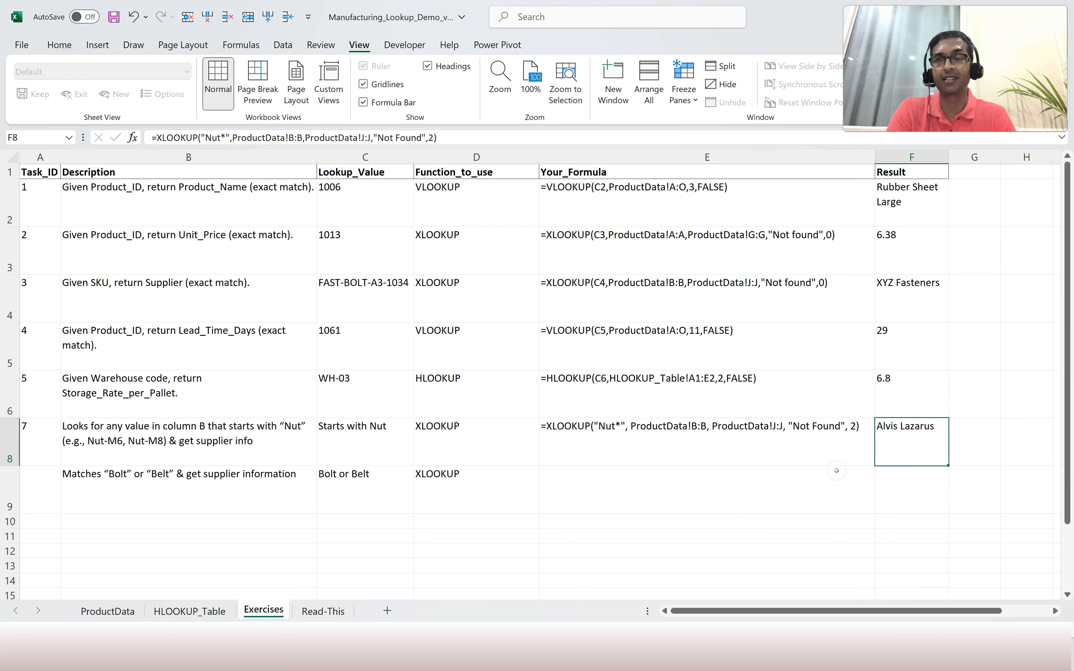
left_click(896, 444)
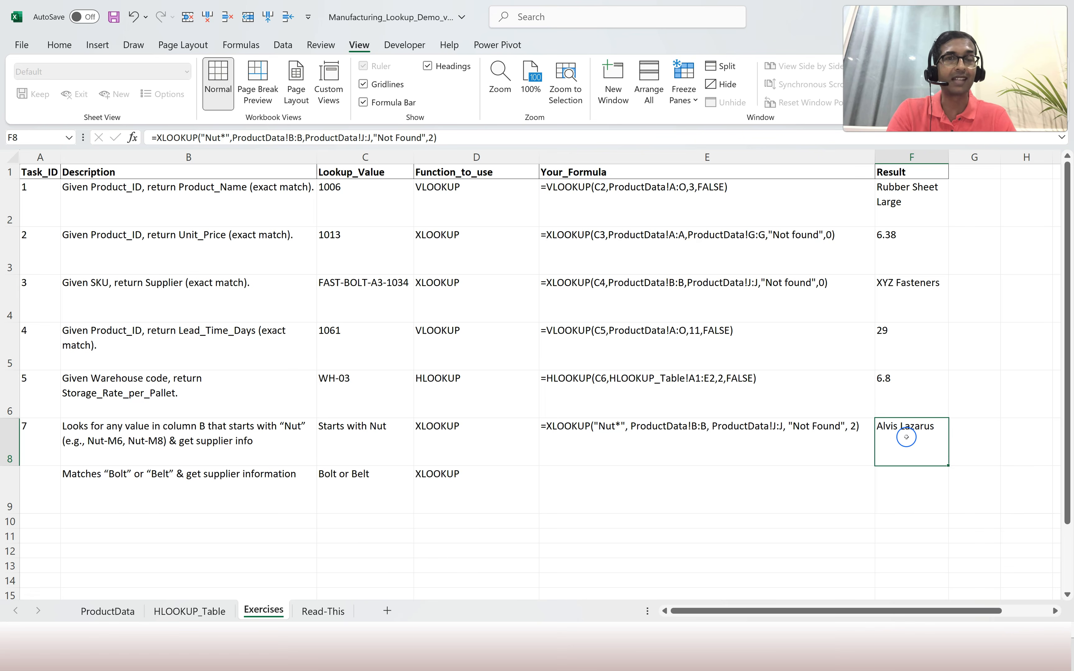
left_click(599, 440)
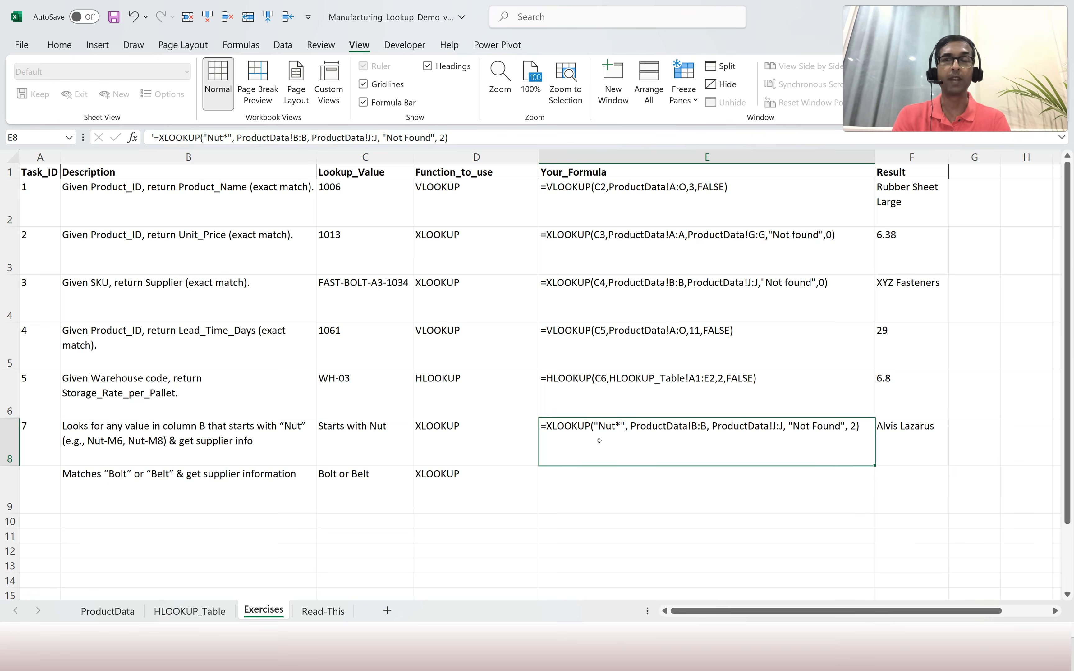
Enter 8 as the Task_ID in A9.
left_click(100, 483)
left_click(48, 490)
type("8")
key("Tab")
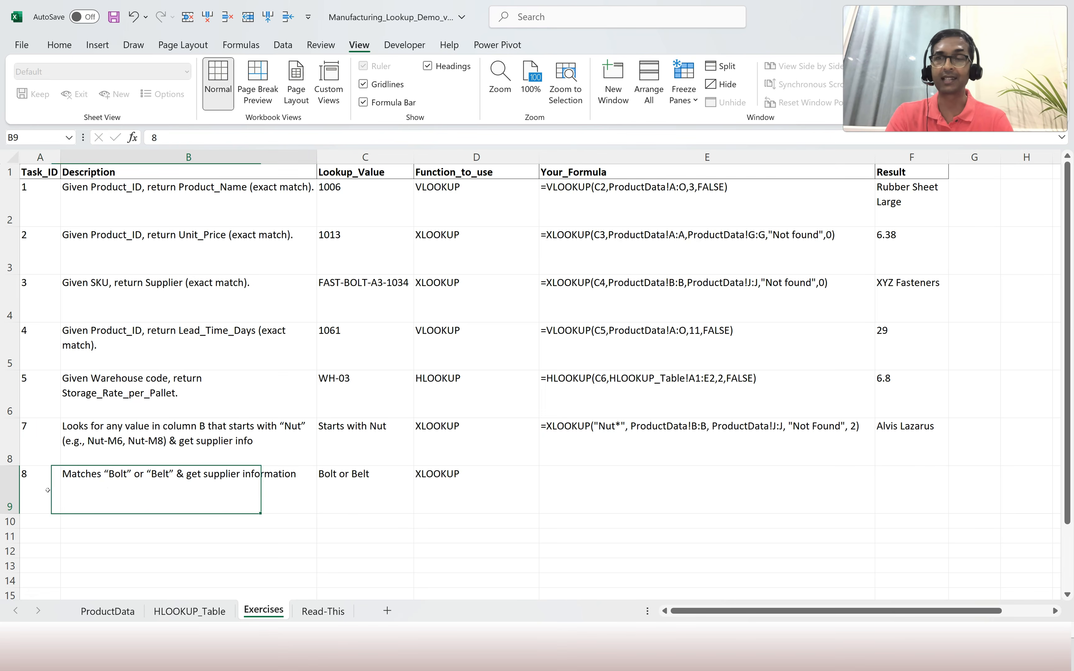
Apply black font color to E9 to reveal the Task 8 formula text.
key("Tab")
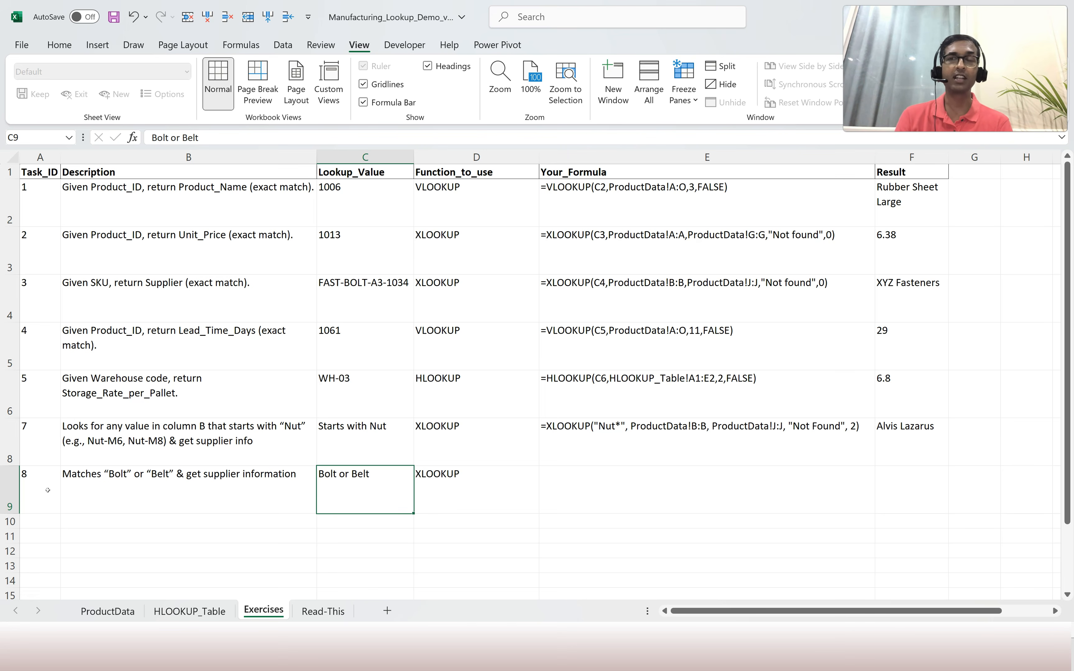
left_click(212, 491)
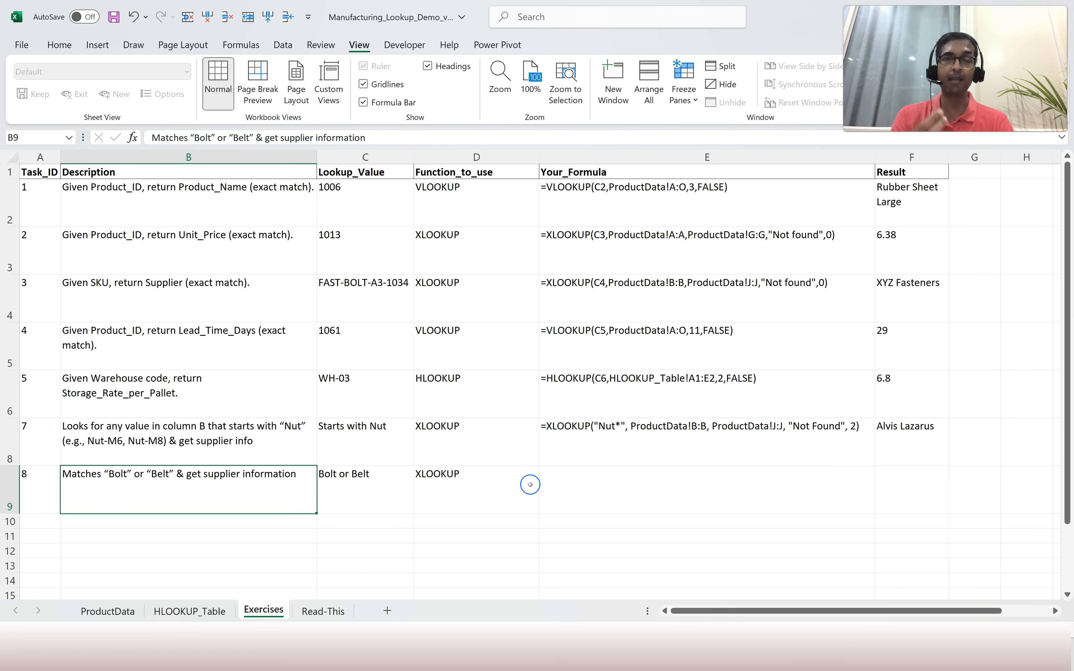
left_click(544, 485)
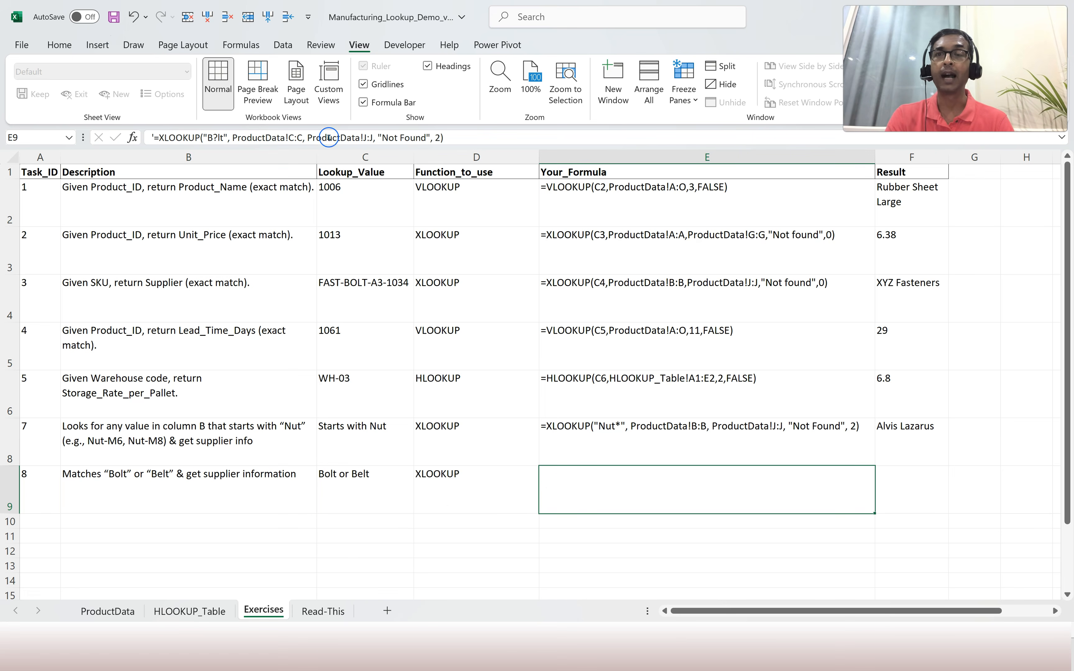
left_click(59, 45)
left_click(223, 95)
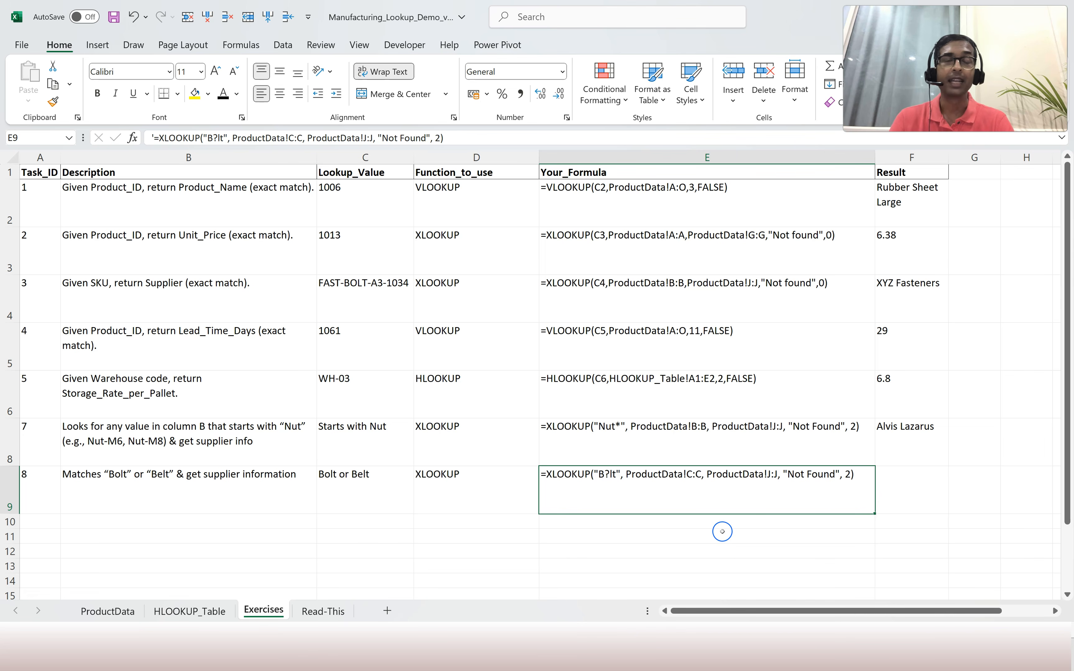
Enter =xlookup(B?lt,ProductData!B:B,ProductData!J:J,"Not Found",2) in F9 for Task 8.
left_click(918, 484)
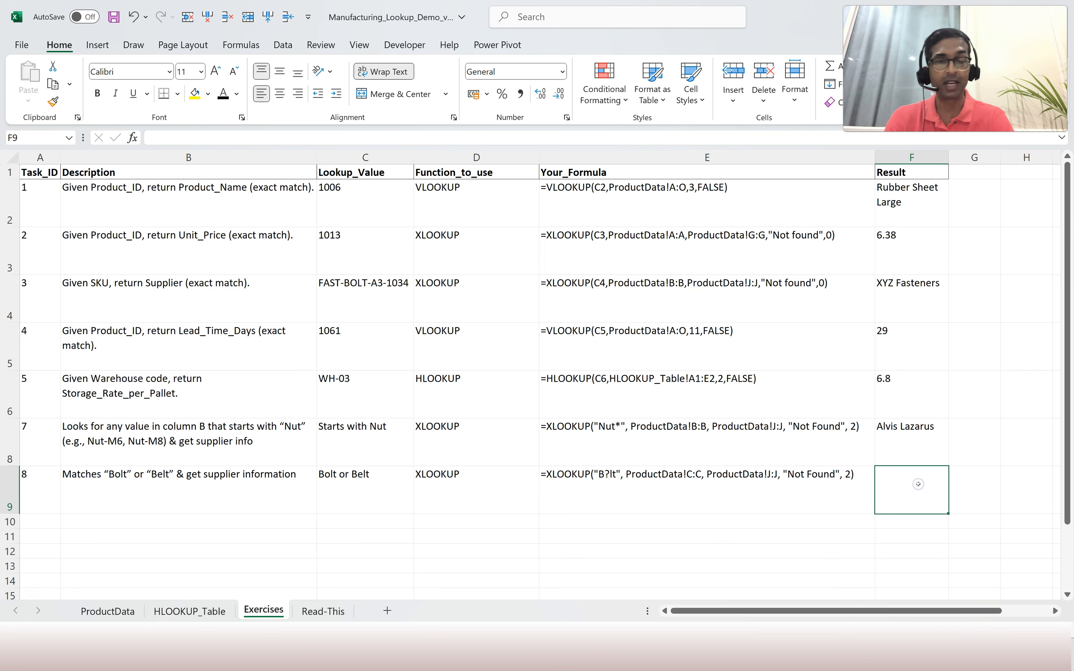
type("=xlook")
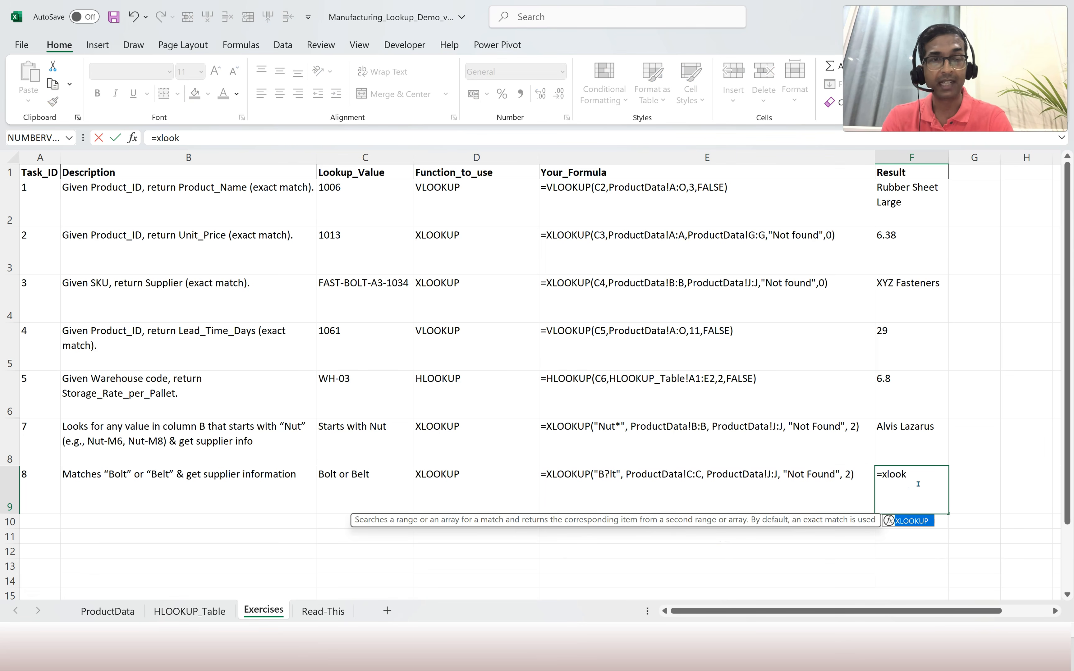
type("up(")
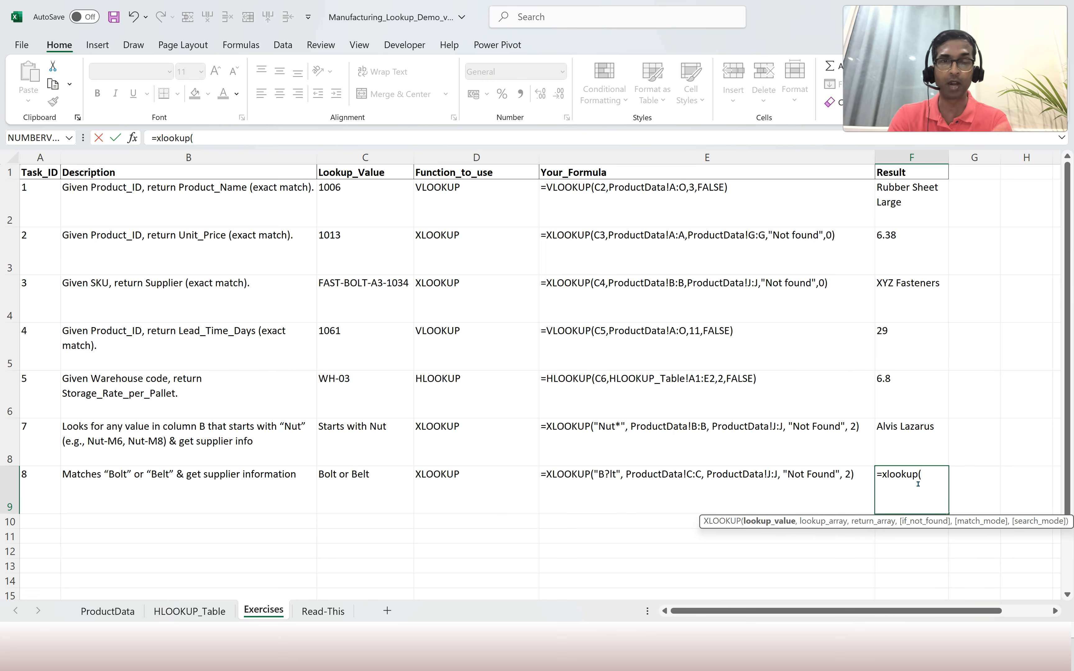
type("B")
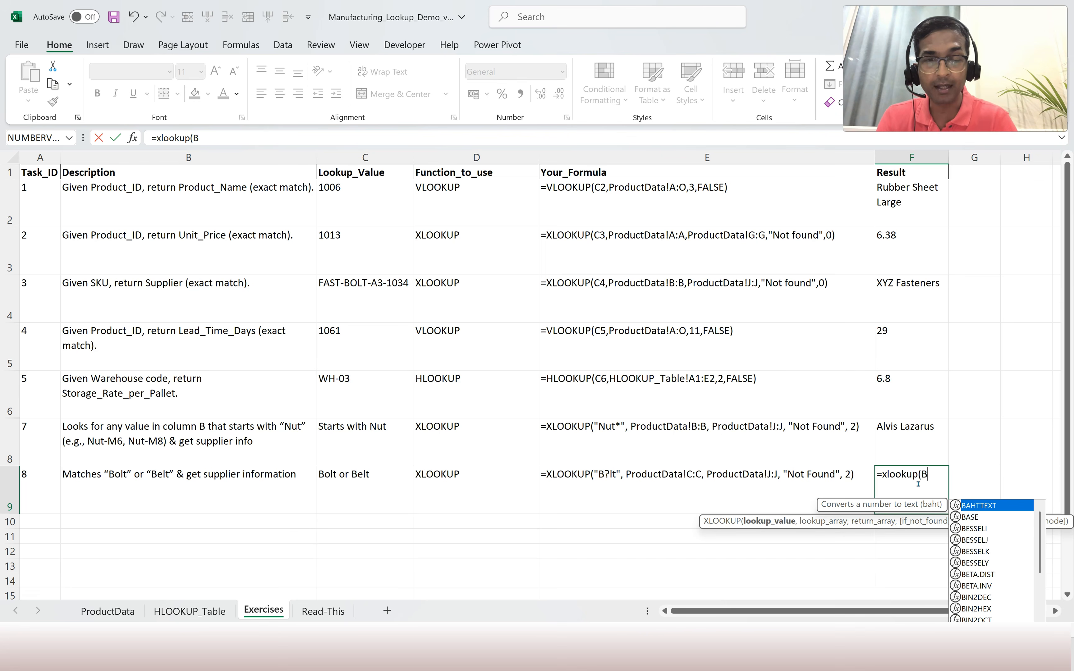
type("?lt,")
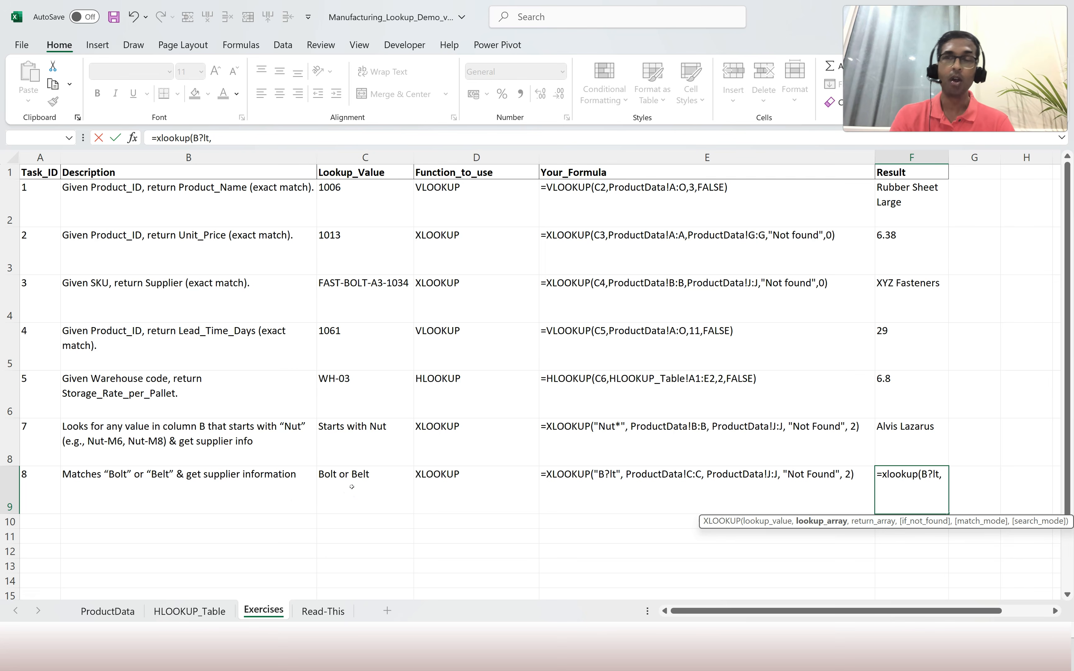
left_click(107, 612)
left_click(164, 158)
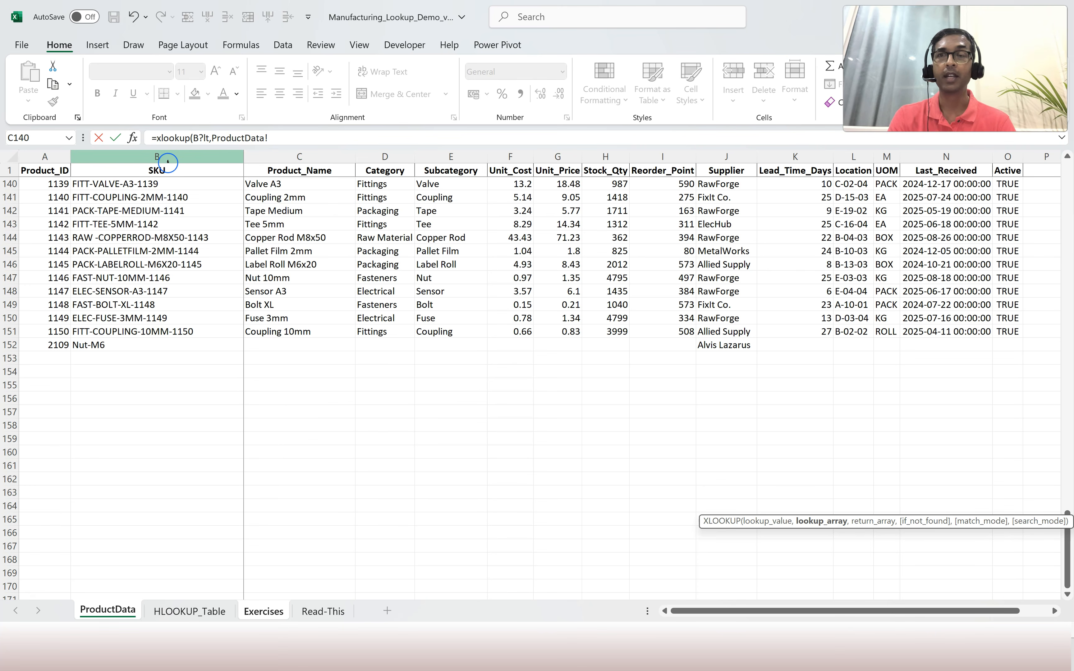
type(",")
left_click(715, 157)
type(",ProductData!J:J,")
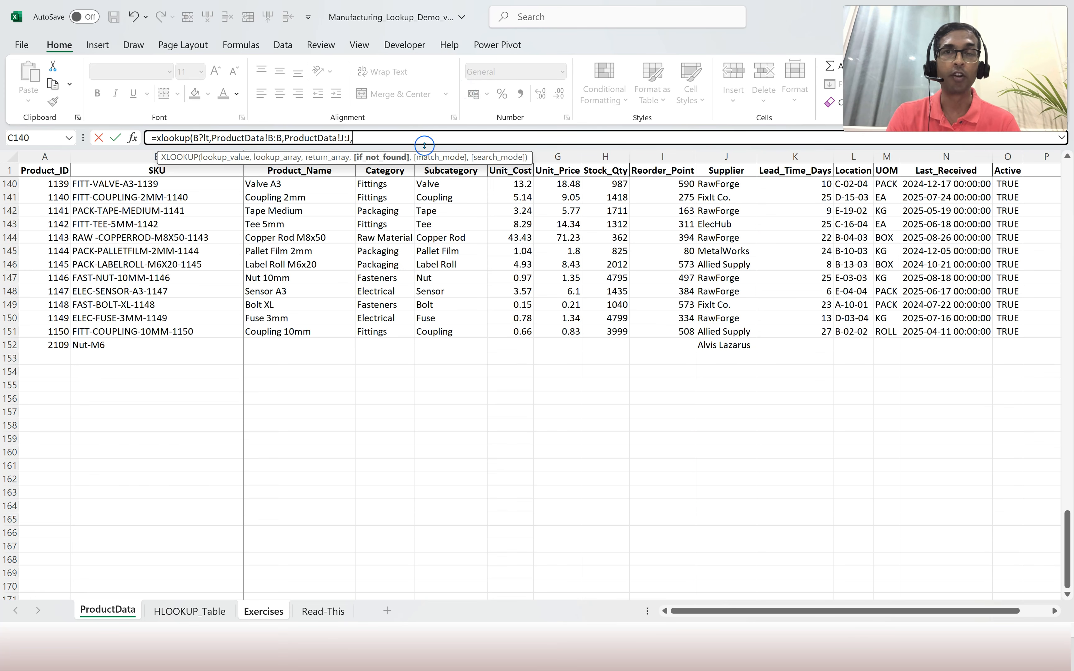
type("\"No")
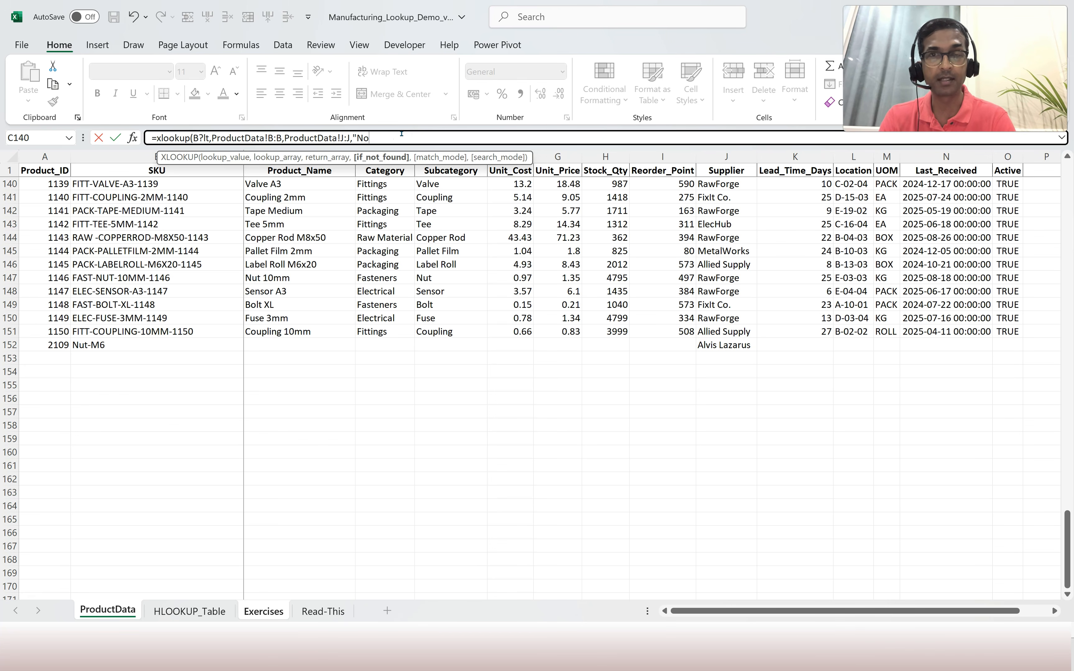
type("t Found\"")
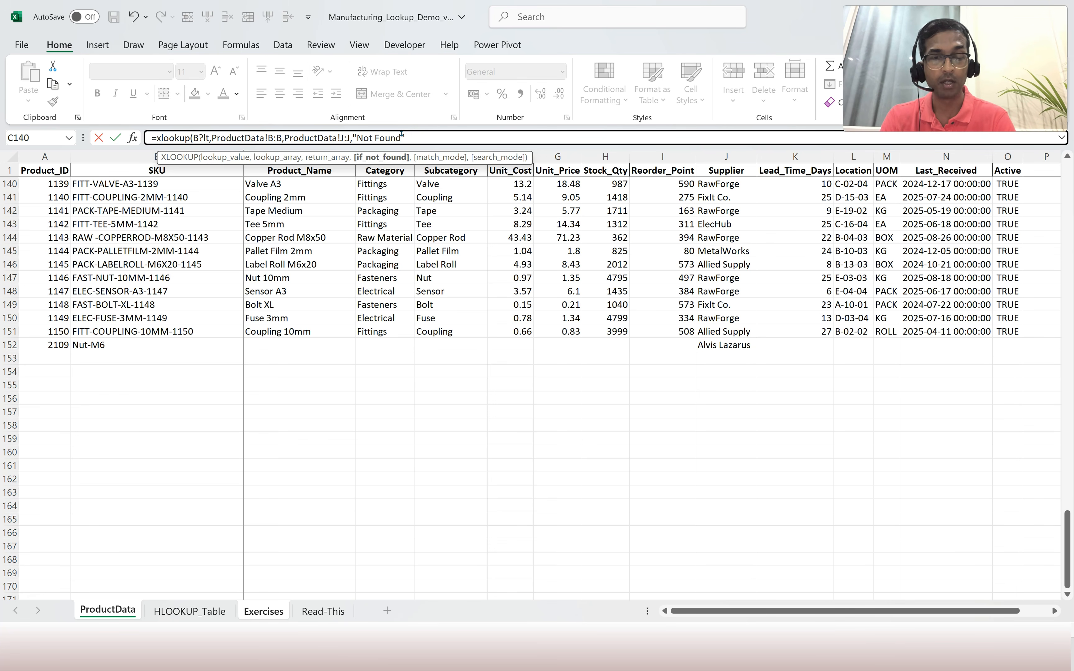
type(",2)")
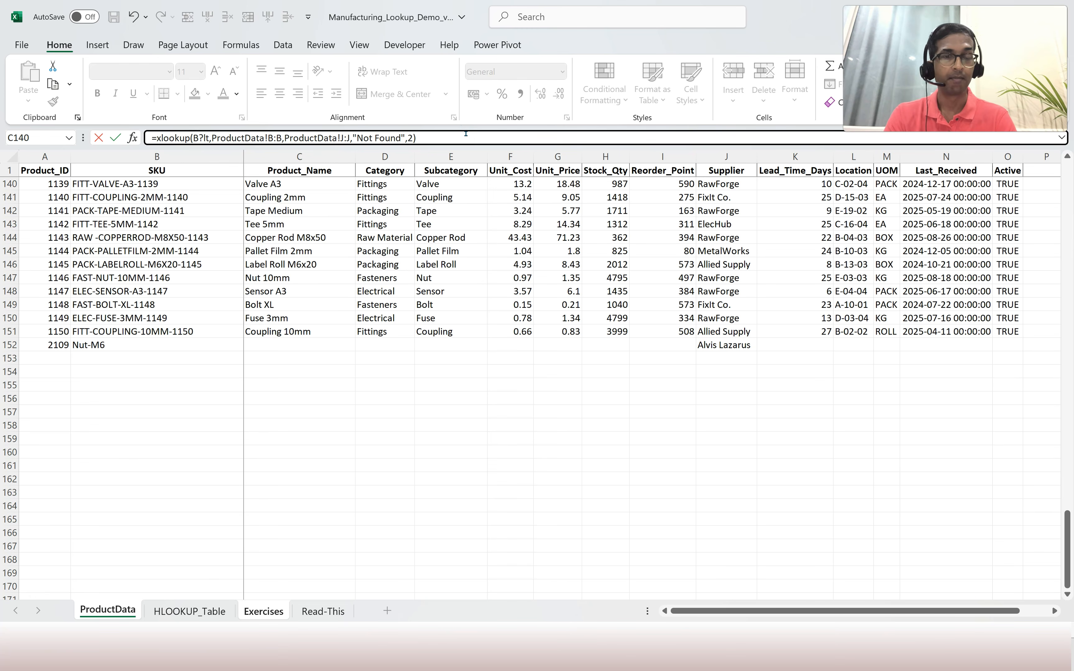
key("Return")
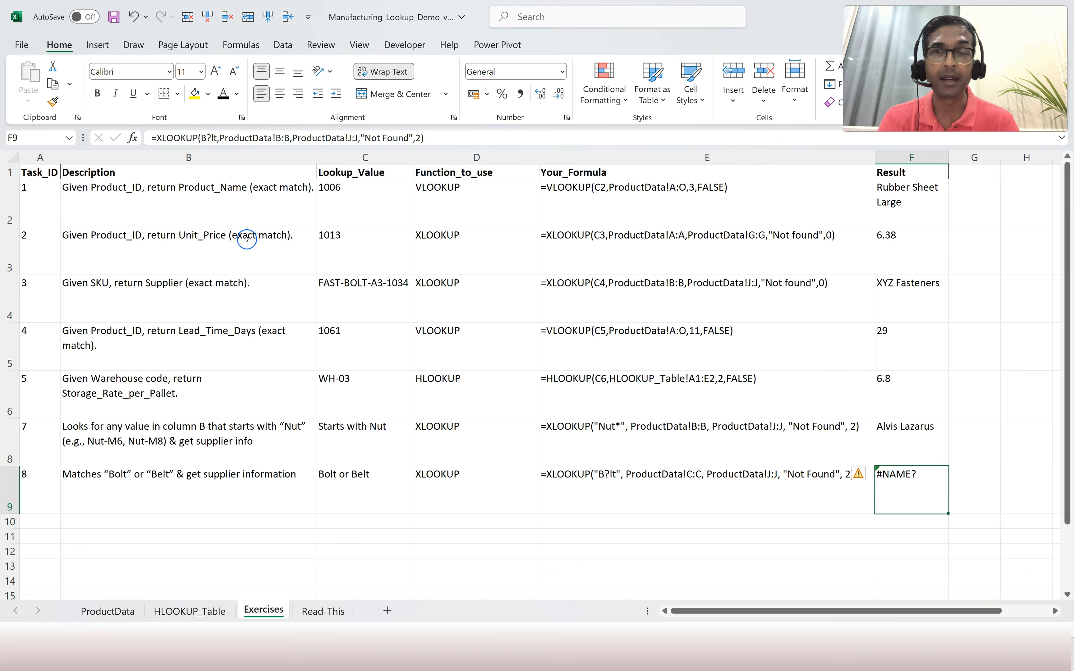
Wrap B?lt in double quotes in F9's formula so Task 8 shows Not Found.
left_click(200, 134)
type("\"")
left_click(221, 137)
type("\"")
key("Return")
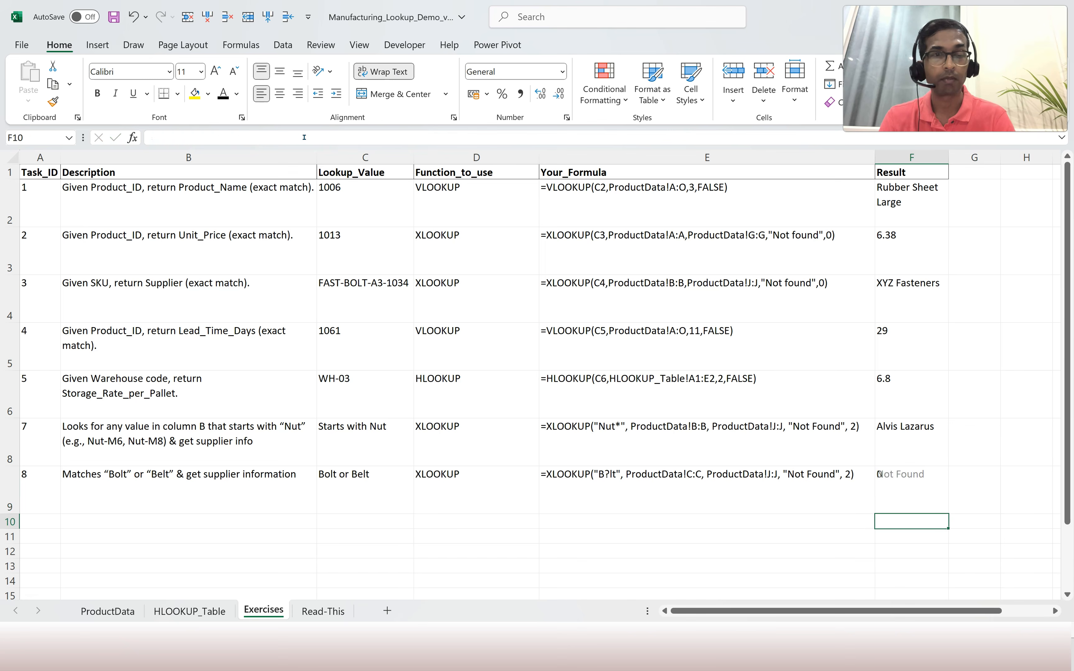
key("Up")
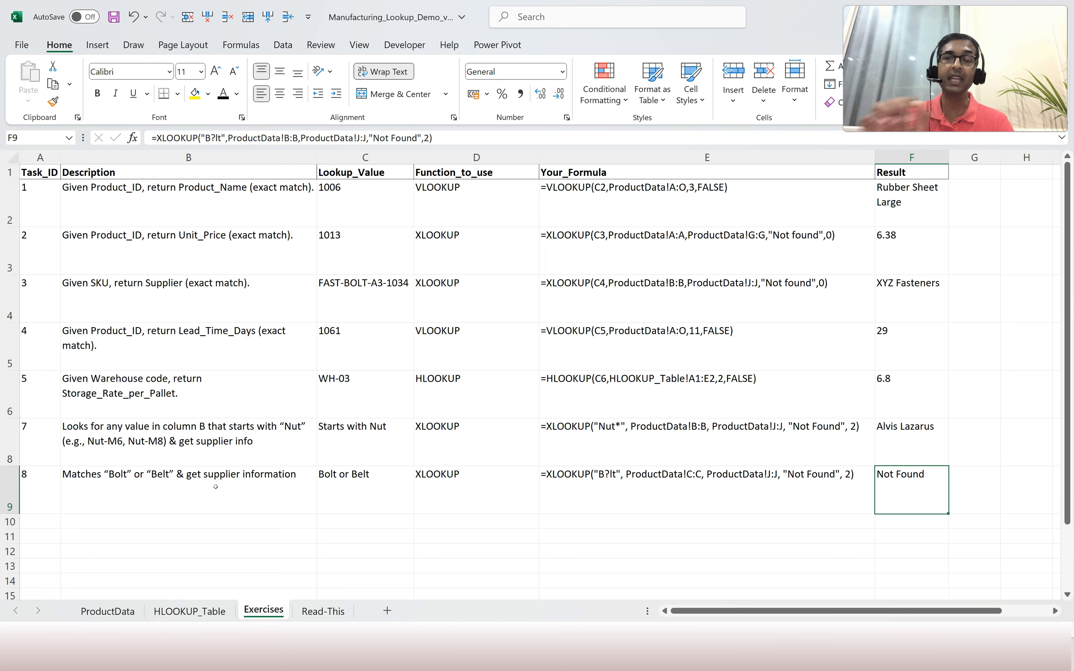
left_click(130, 609)
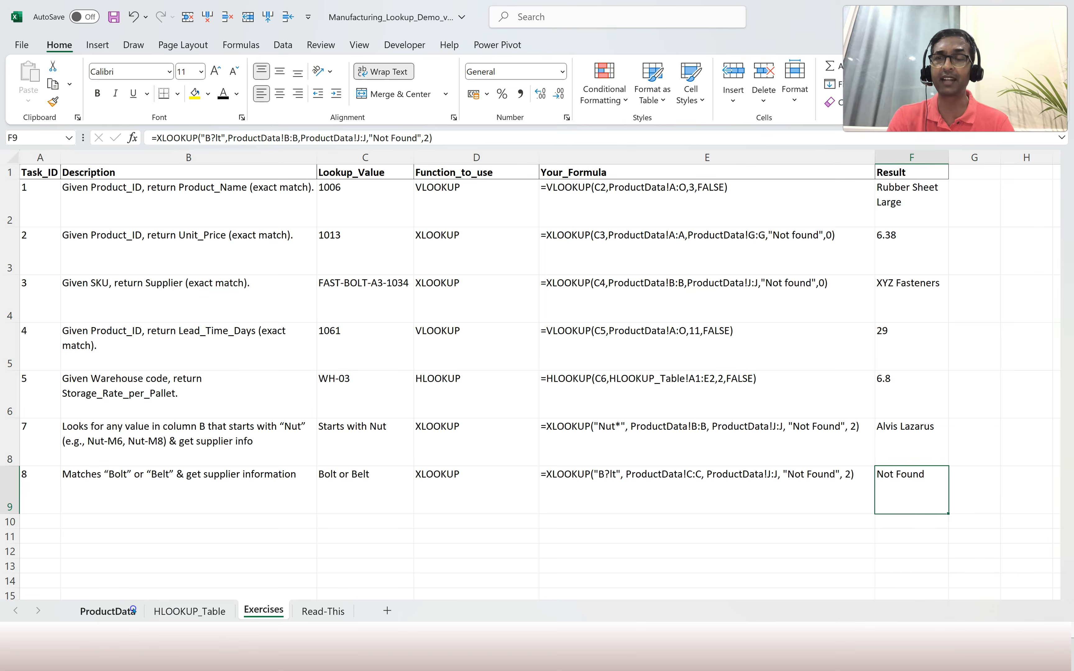
Add ProductData row 153 with ID 2110, SKU Bzlt and a placeholder supplier name.
left_click(67, 361)
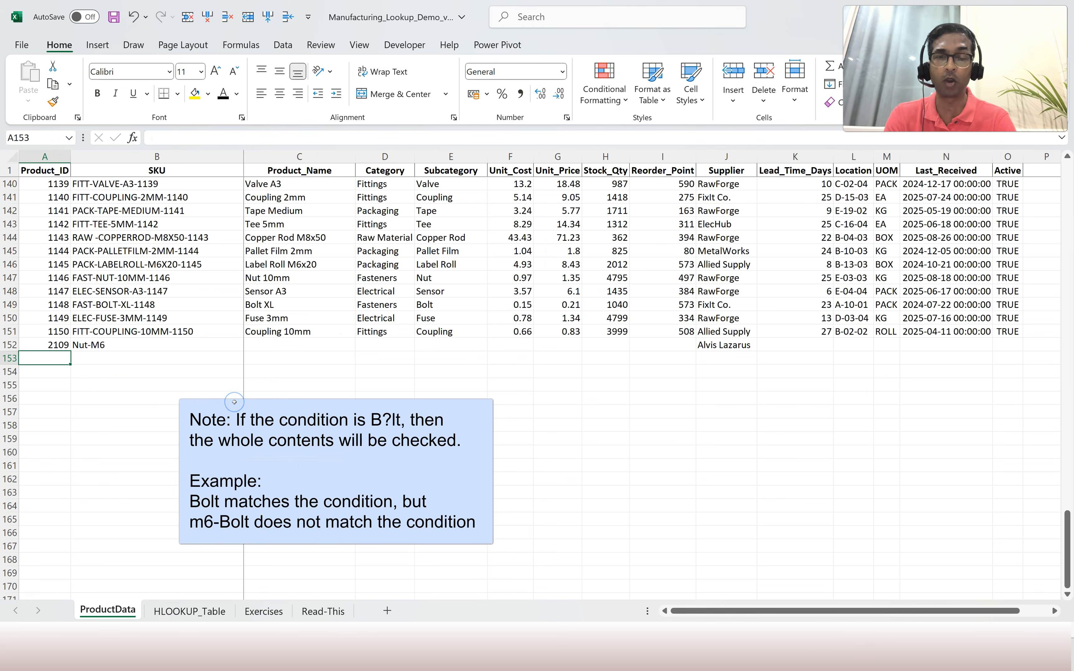
type("2110")
key("Tab")
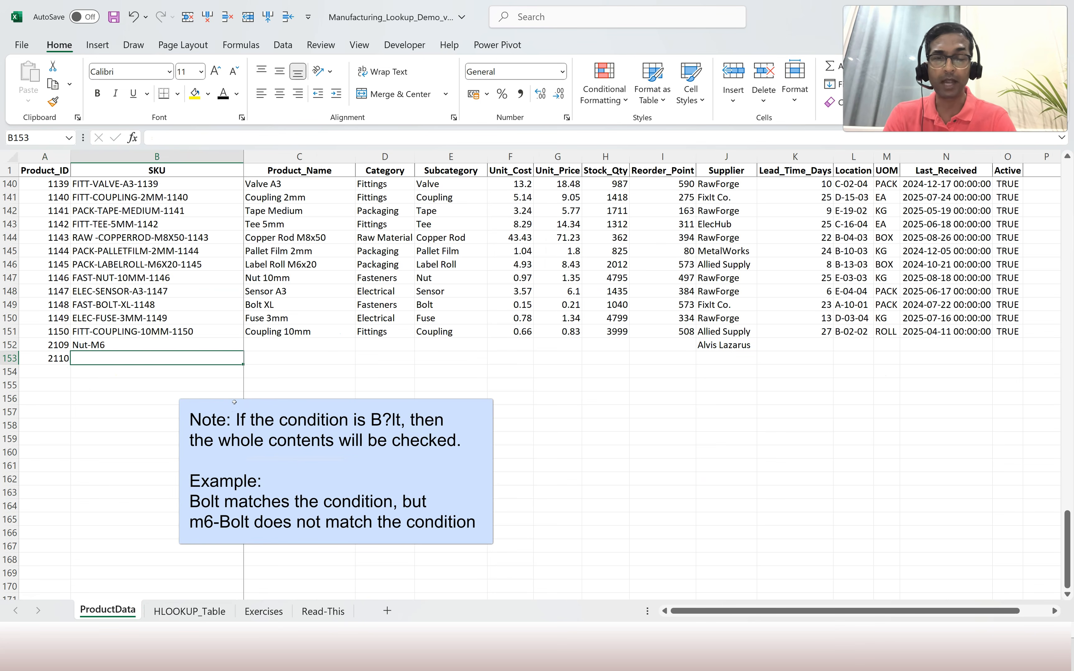
type("B")
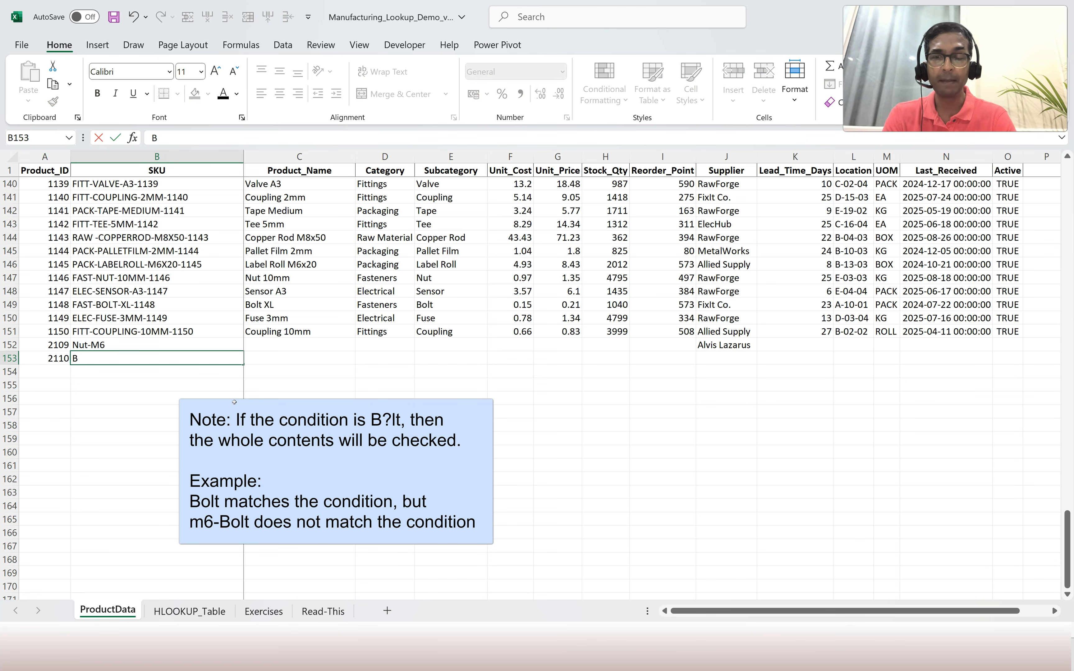
type("zlt")
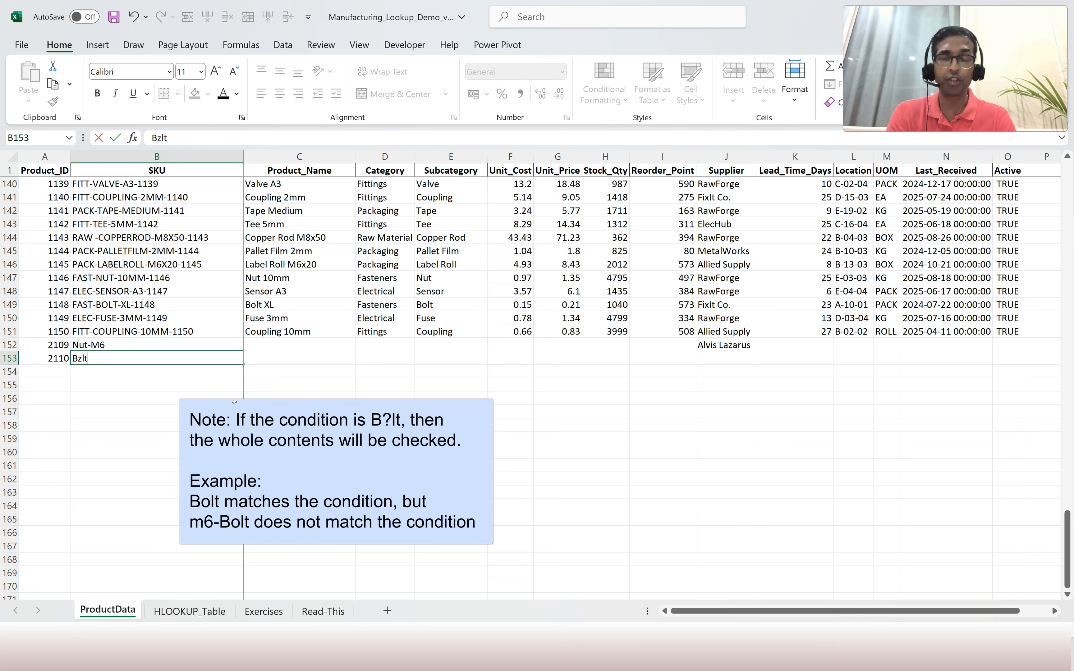
key("Tab")
key("Tab")
key("Tab")
key("Tab")
key("Tab")
key("Tab")
key("Tab")
key("Tab")
key("Tab")
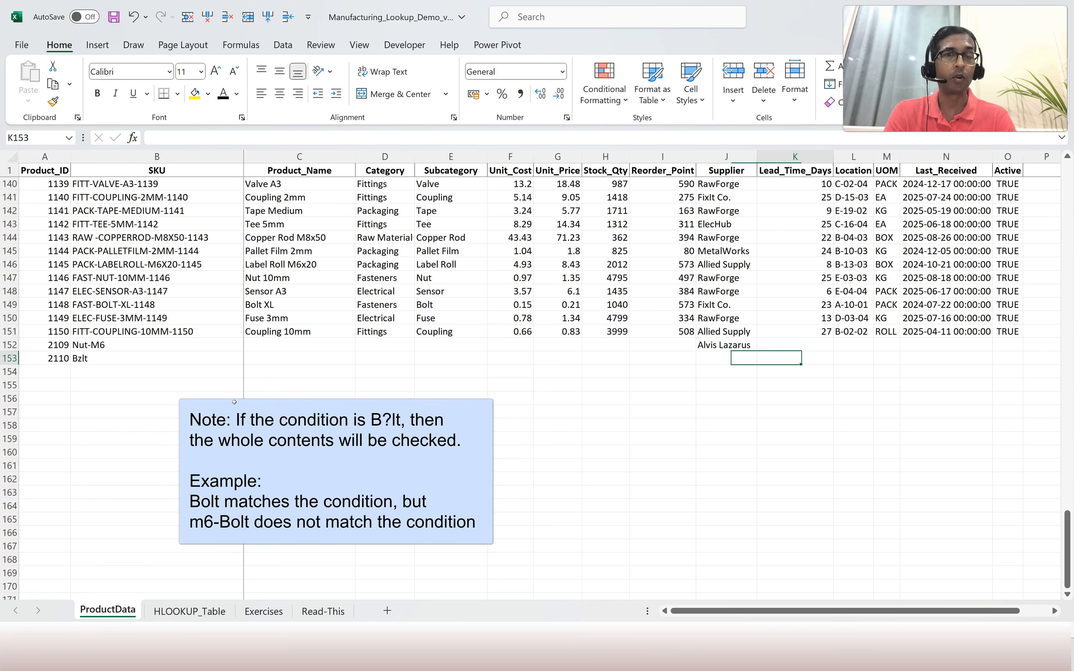
key("shift+Tab")
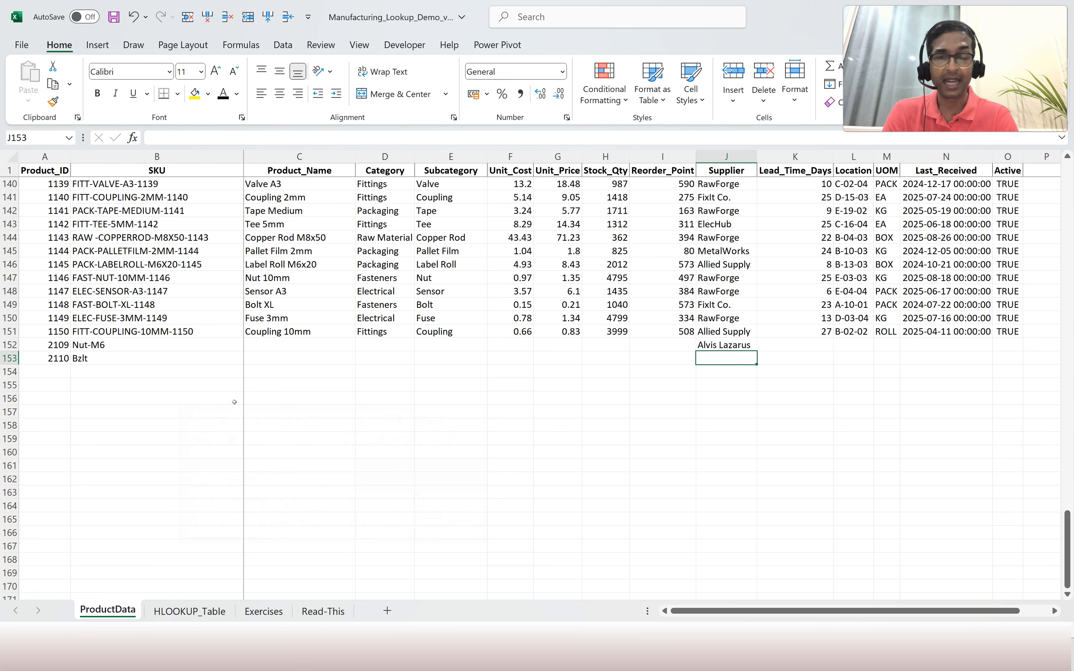
type("Mr X")
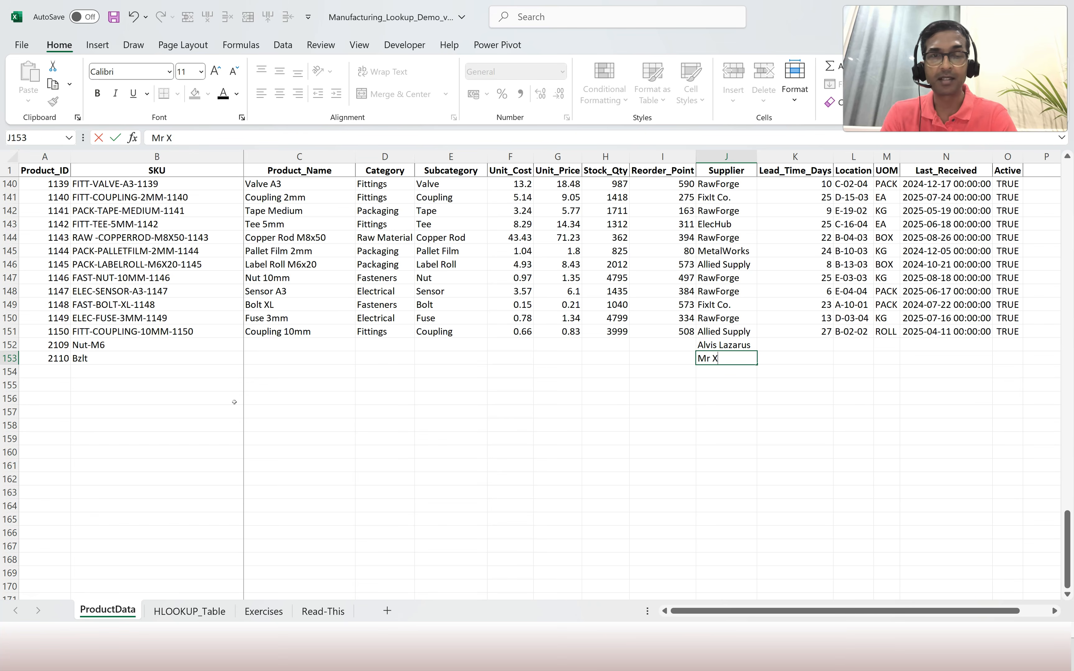
key("Return")
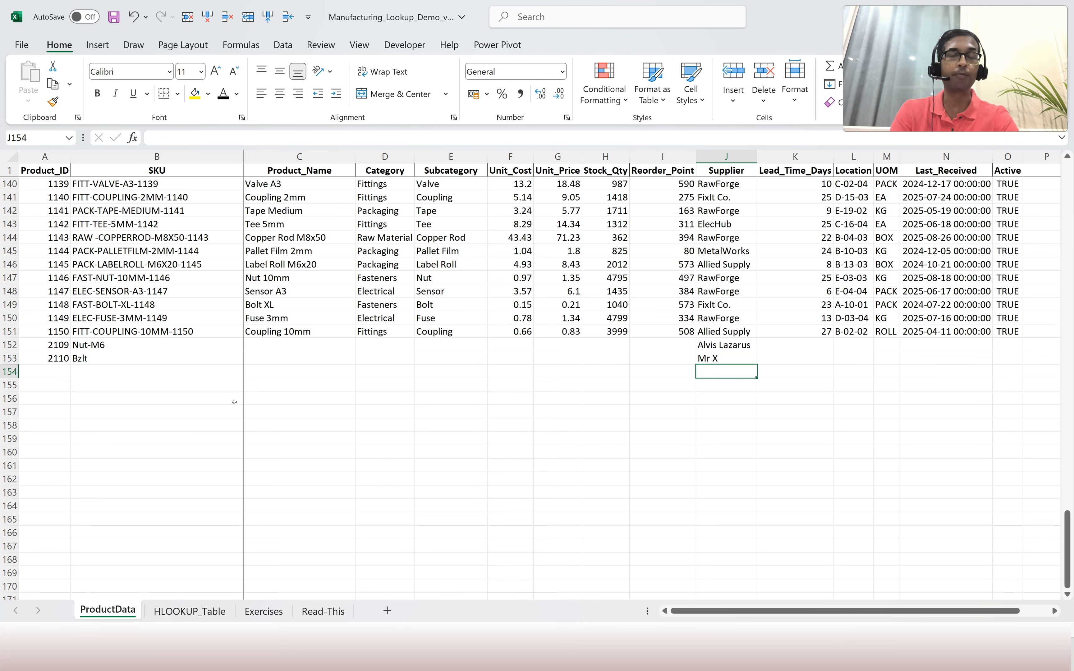
left_click(274, 608)
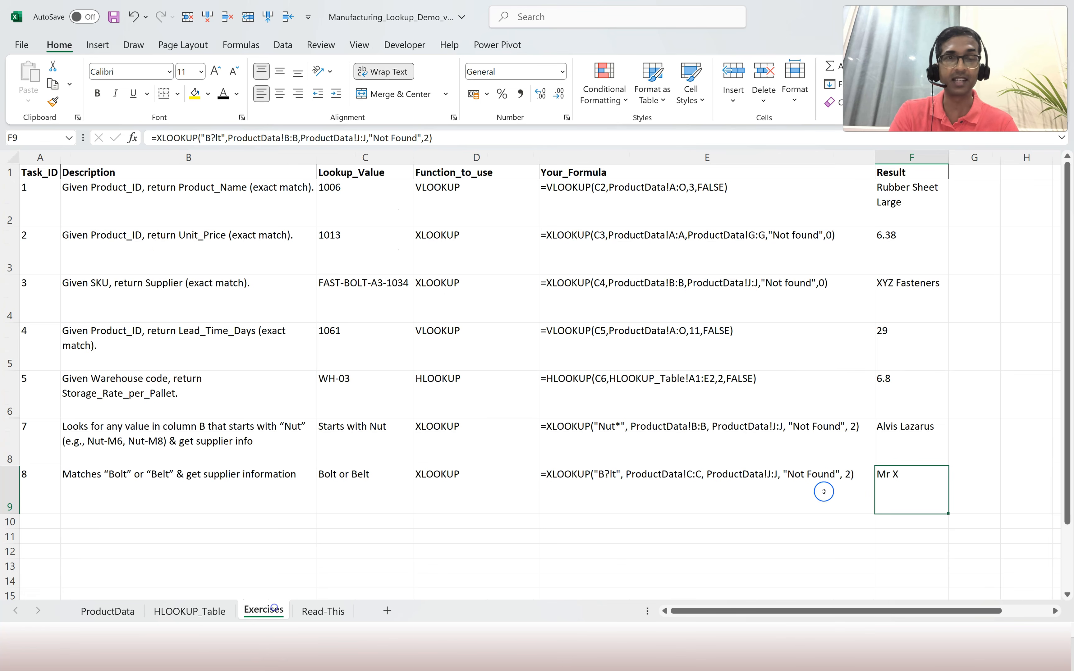
left_click(767, 522)
left_click(766, 495)
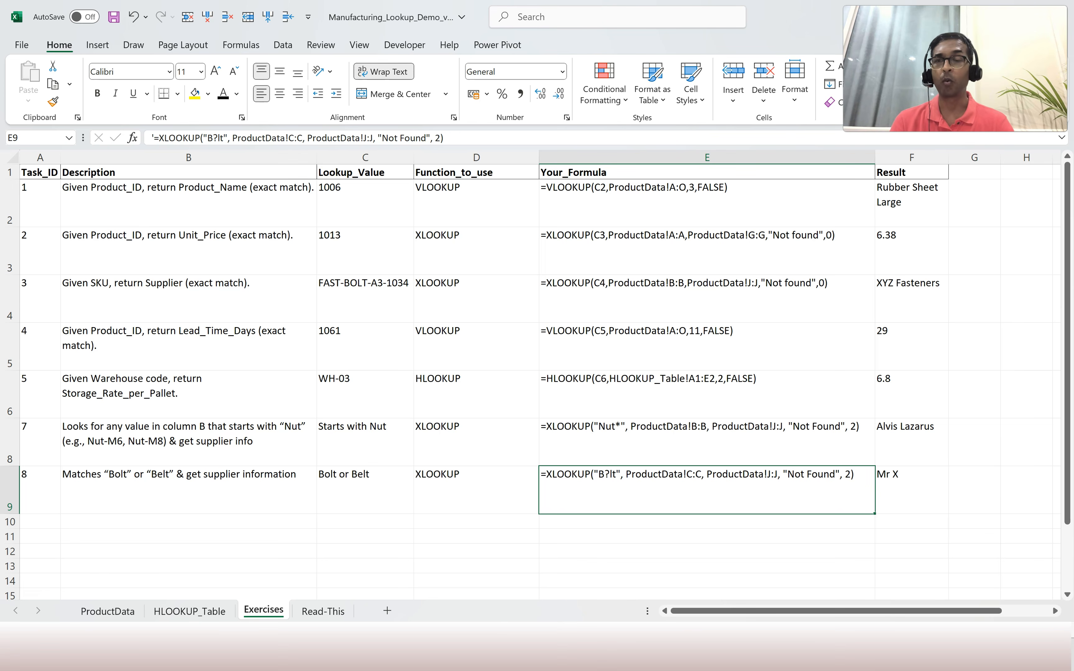
Switch to the Read-This sheet with the wildcard and binary search notes.
left_click(309, 609)
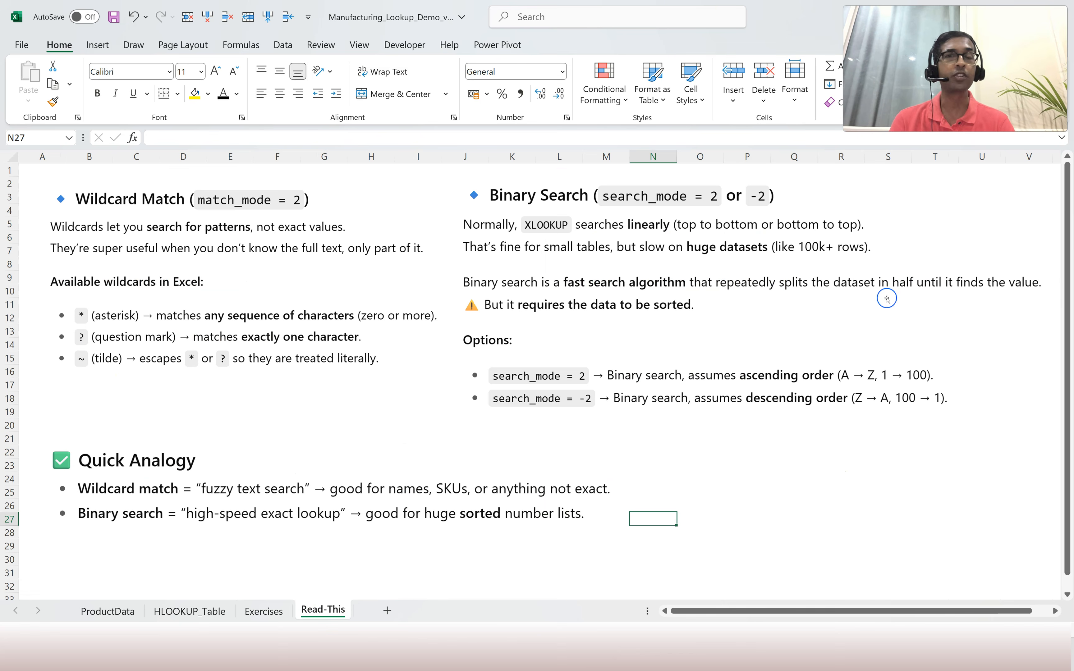